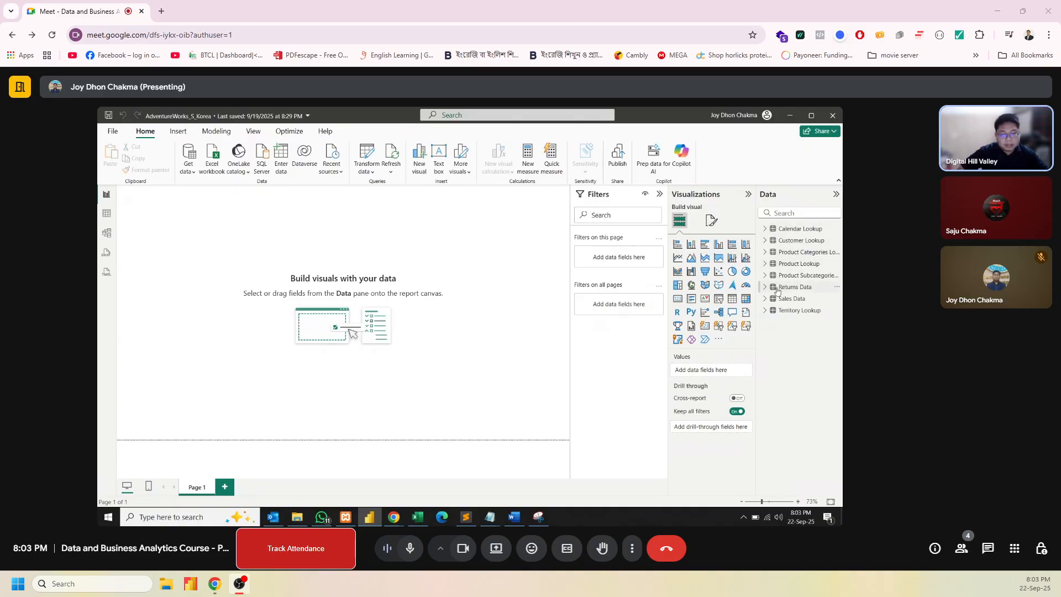
Open the model diagram, collapse the Properties and Data panes, and separate the overlapping Product Lookup and Customer Lookup tables.
left_click(107, 233)
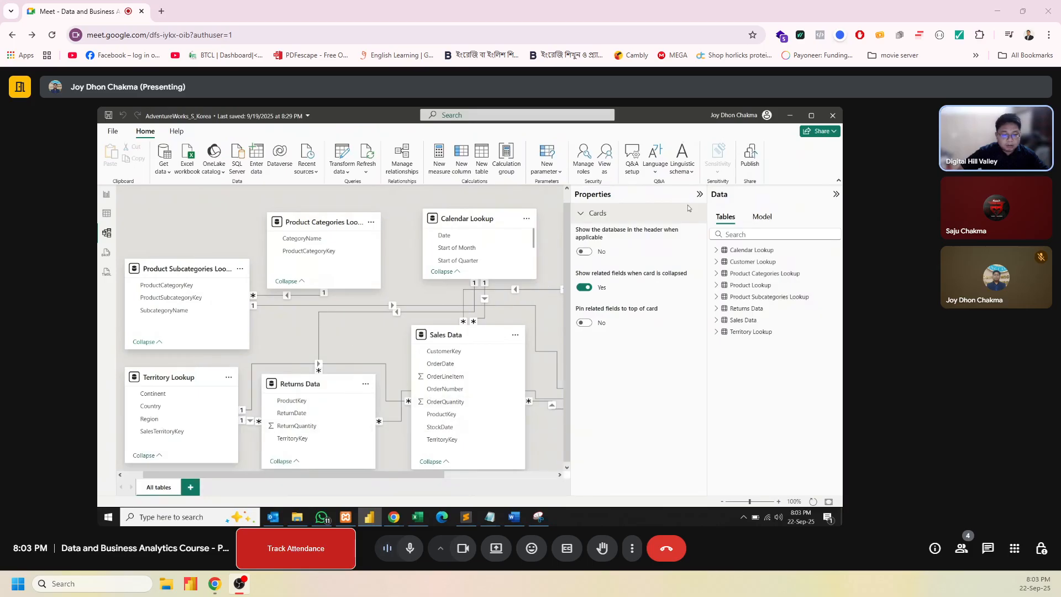
left_click(700, 194)
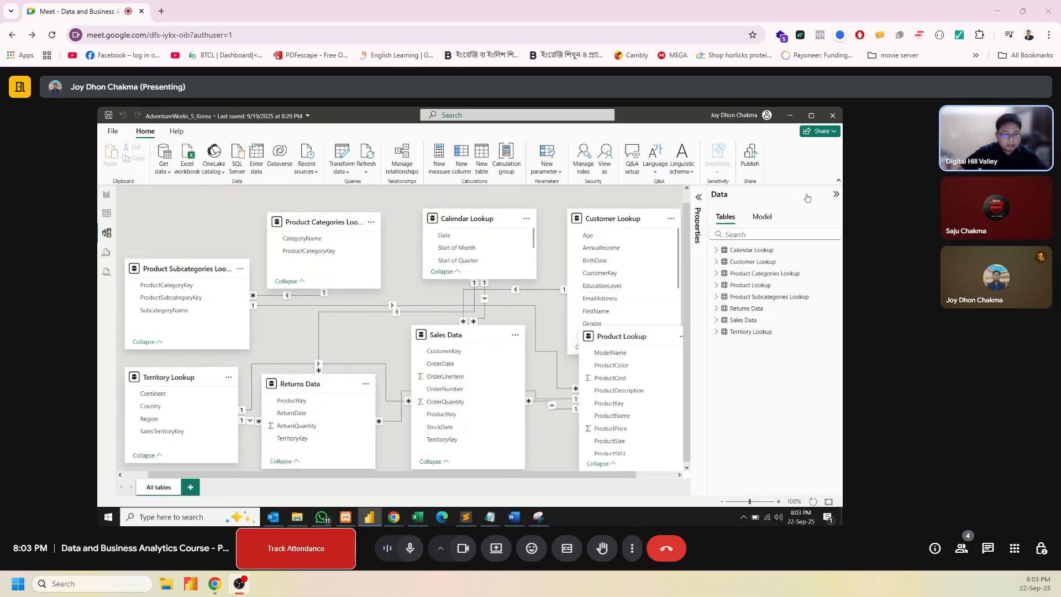
left_click(836, 194)
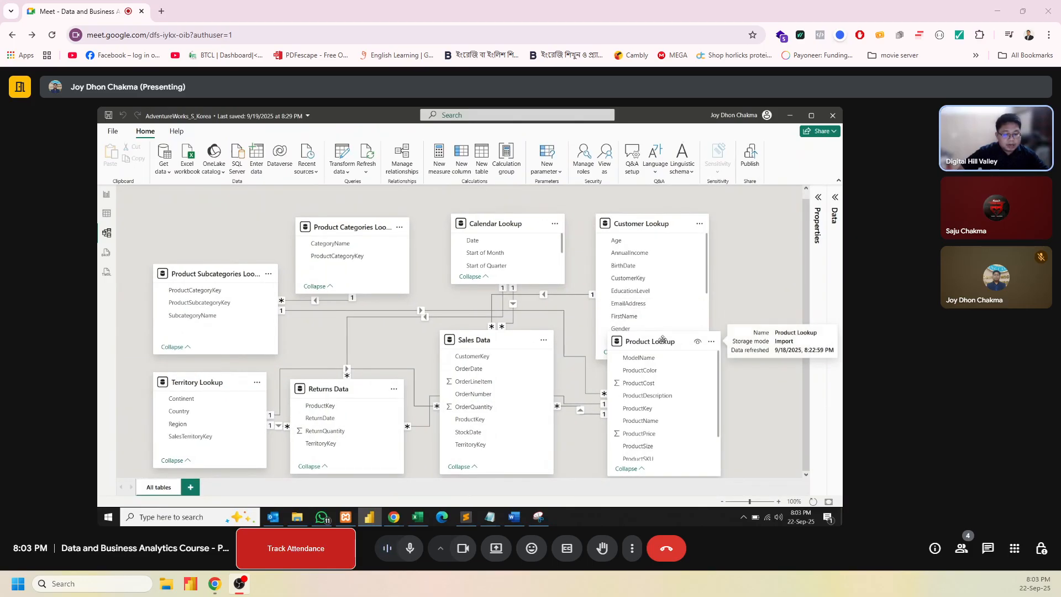
left_click_drag(666, 351, 674, 386)
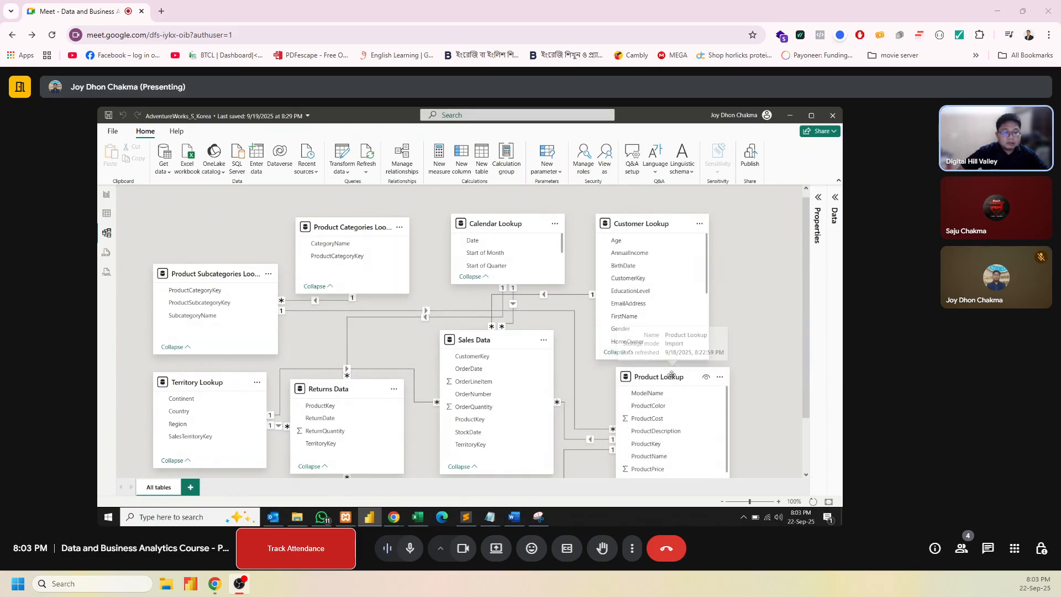
left_click_drag(646, 220, 667, 213)
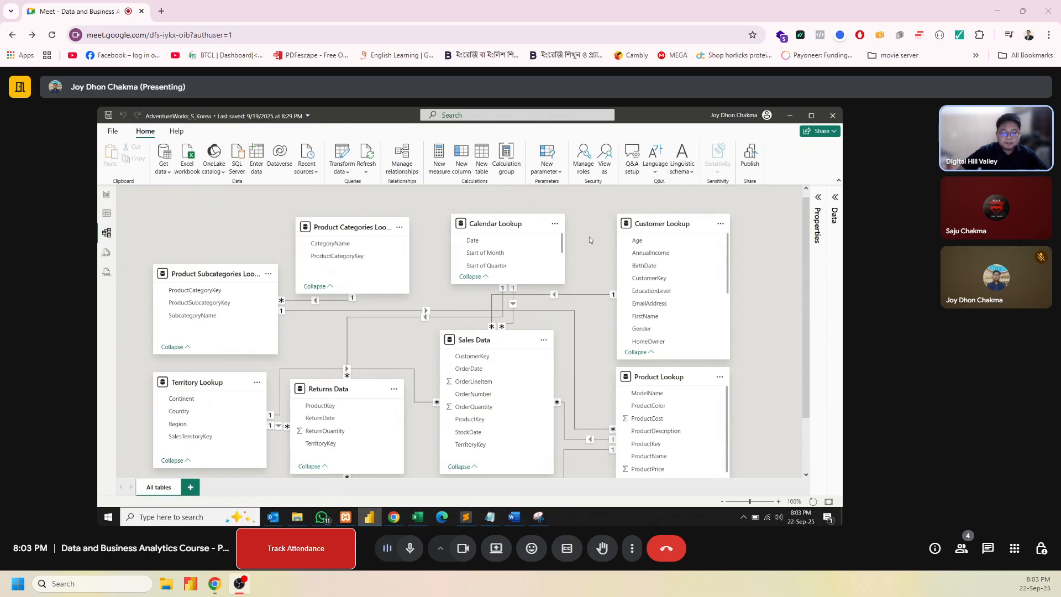
Open AdventureWorksAkkadamy.pbix from the Adventure Works Project folder, dismiss the Bing map notice, and zoom the report out to 70%.
left_click(107, 196)
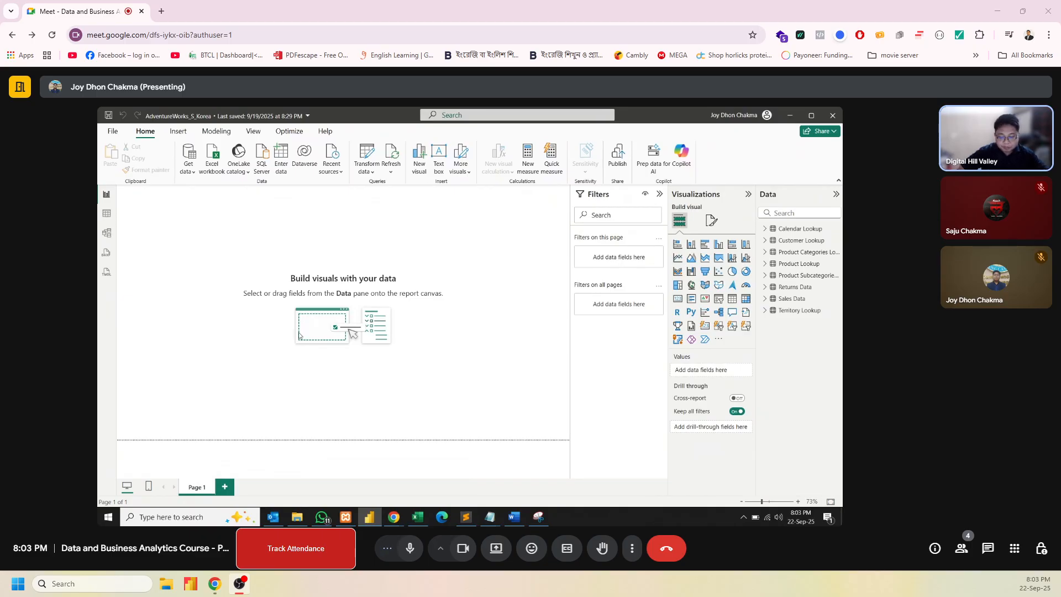
left_click(297, 517)
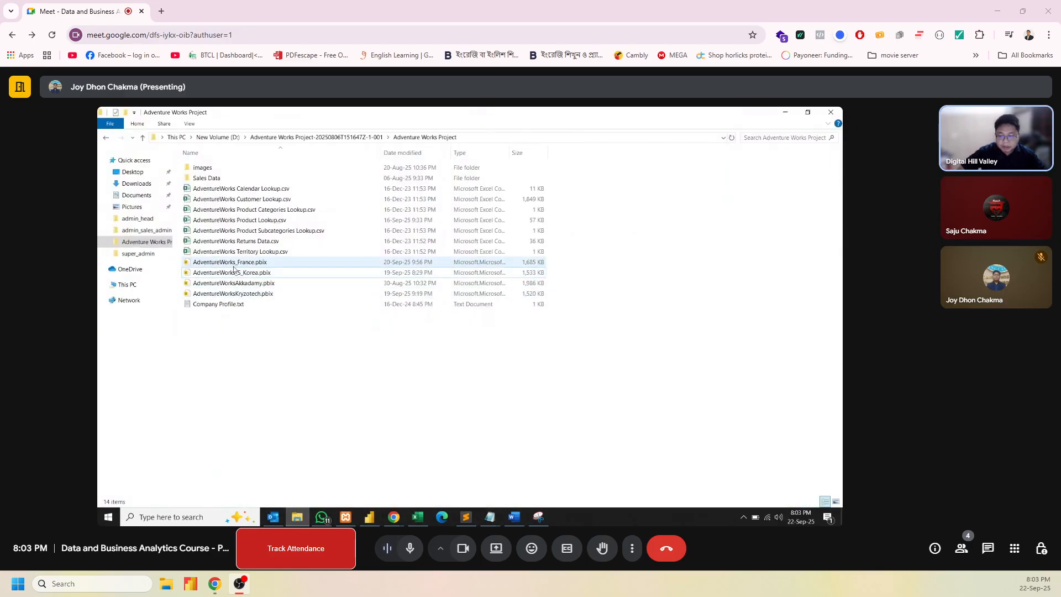
left_click(243, 284)
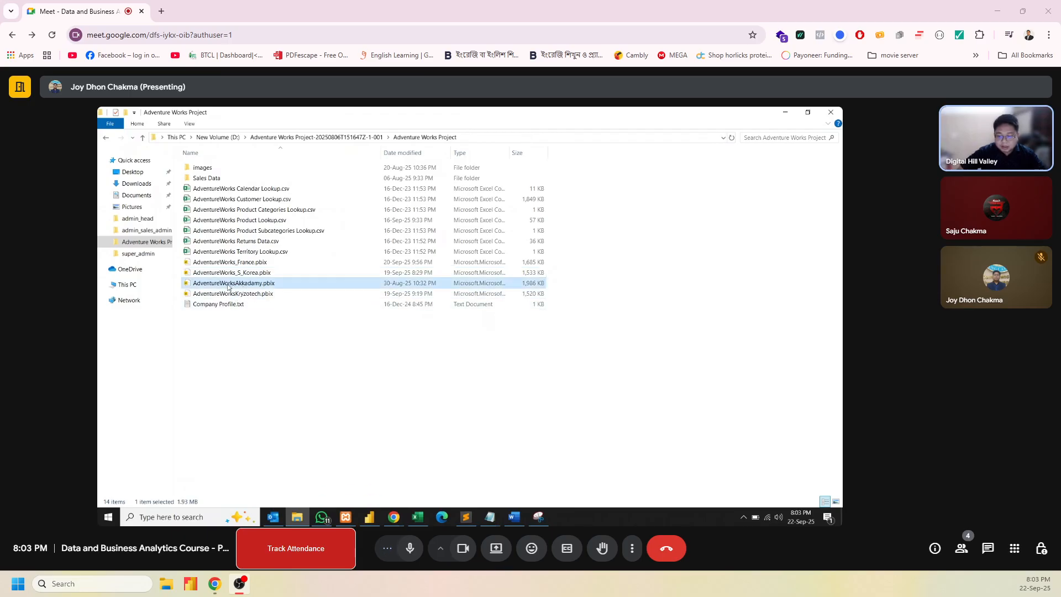
double_click(227, 283)
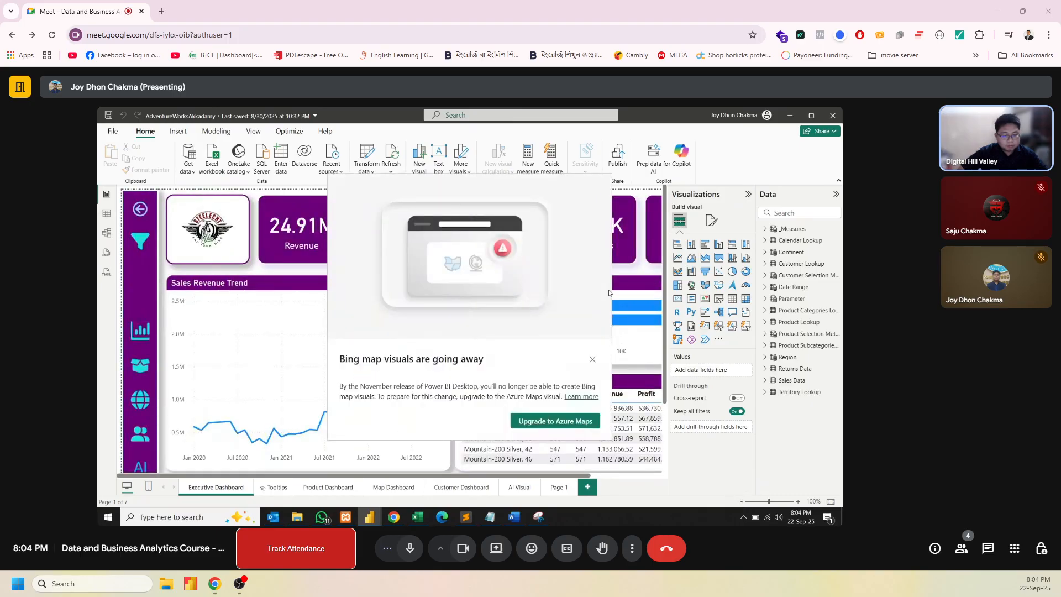
left_click(592, 360)
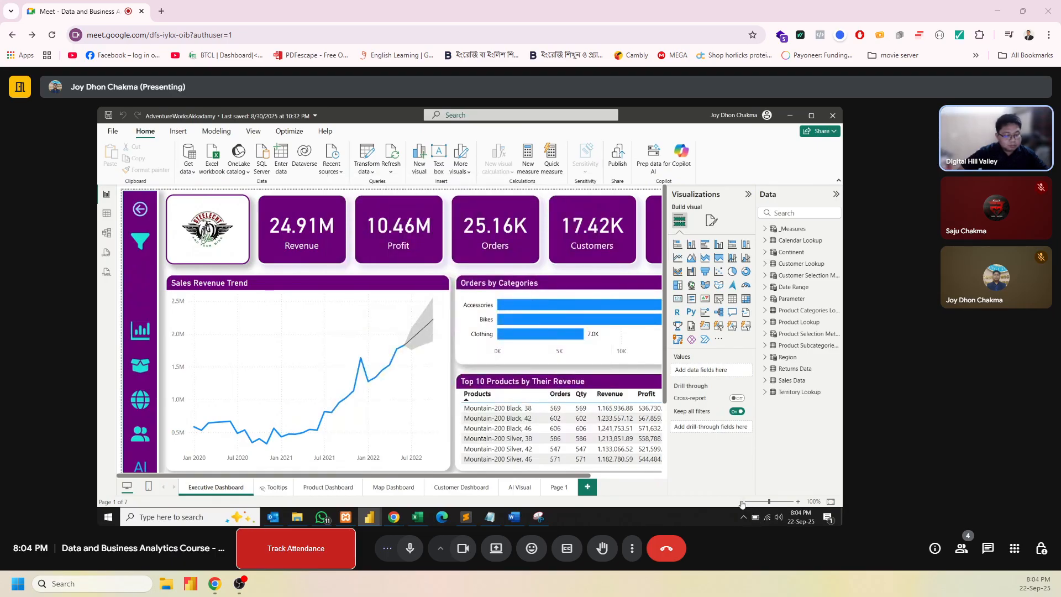
left_click(742, 502)
left_click(742, 502)
left_click(742, 502)
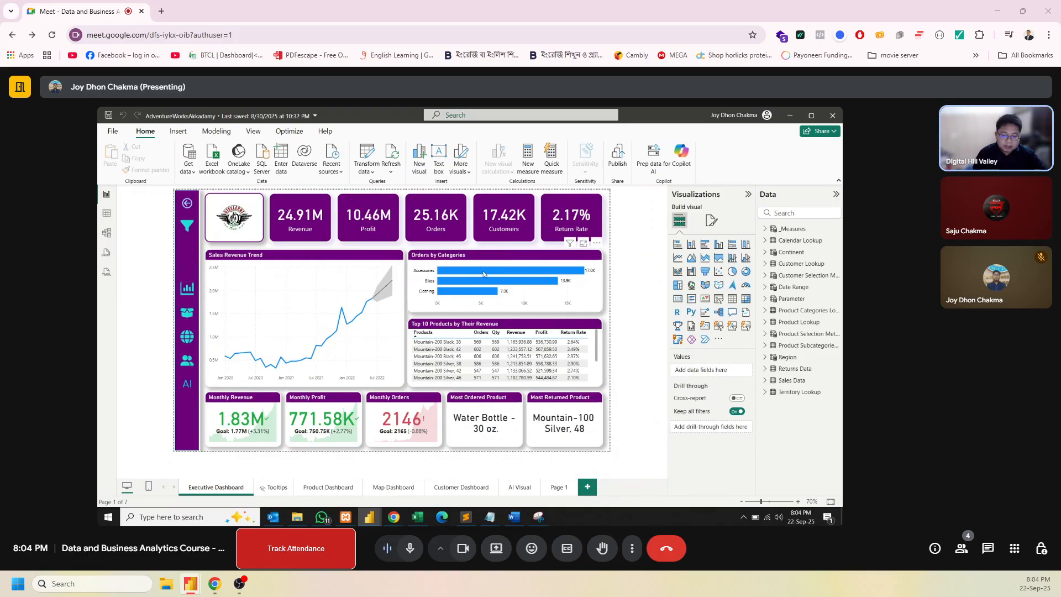
Filter the Executive Dashboard by the Australia region and the Chains subcategory, clear both filters, and close the slicer panel.
mouse_move(502, 271)
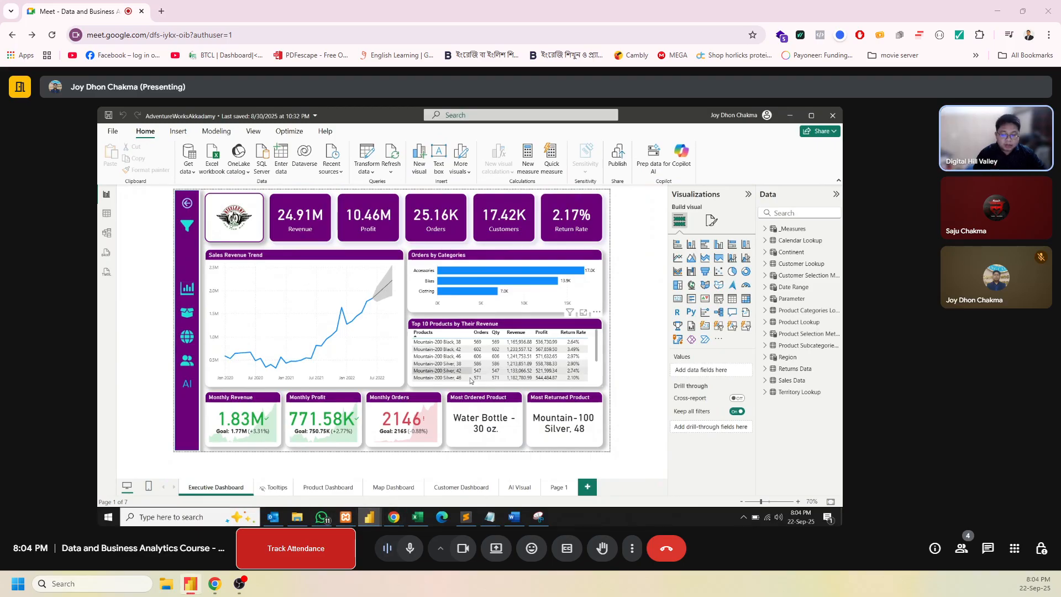
left_click(208, 227)
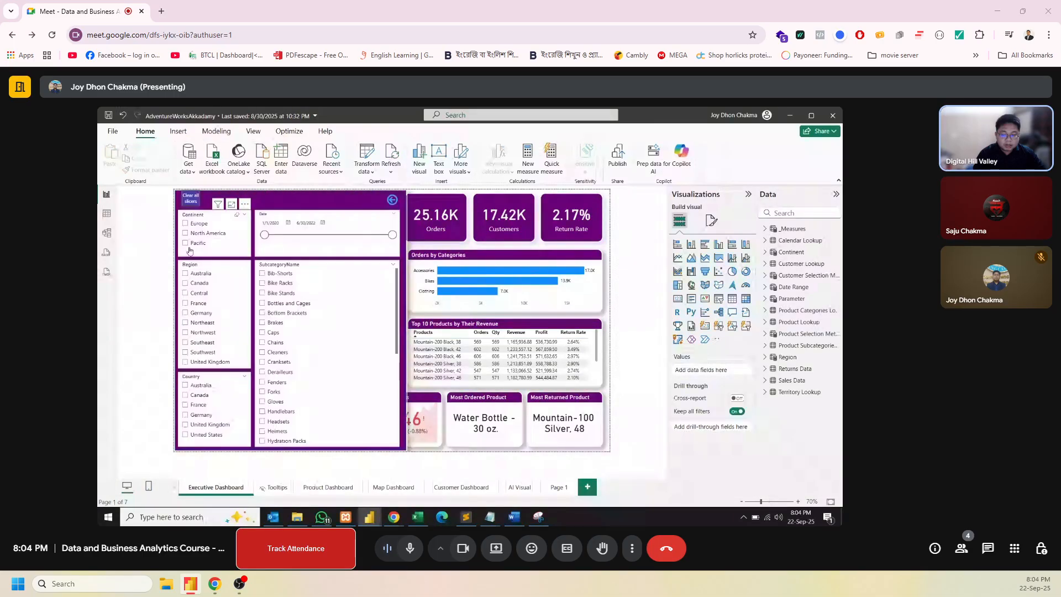
left_click(186, 273)
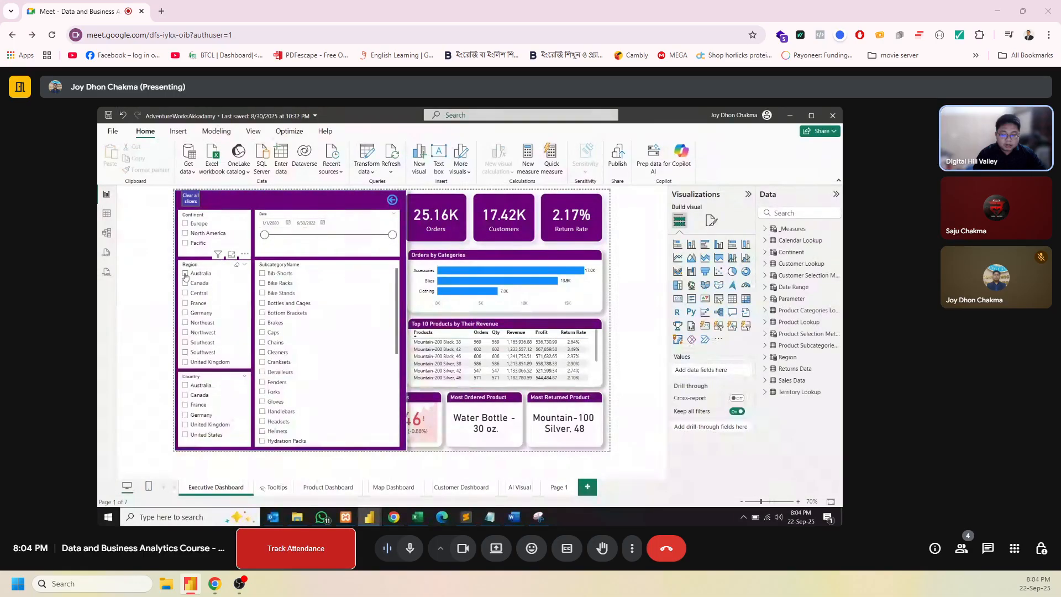
left_click(263, 343)
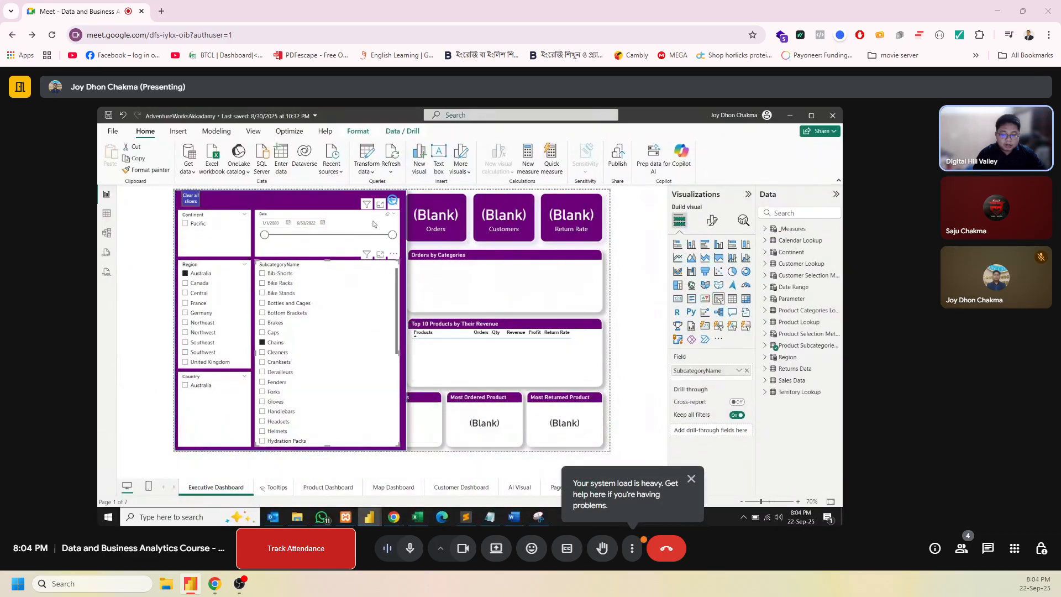
left_click(262, 344)
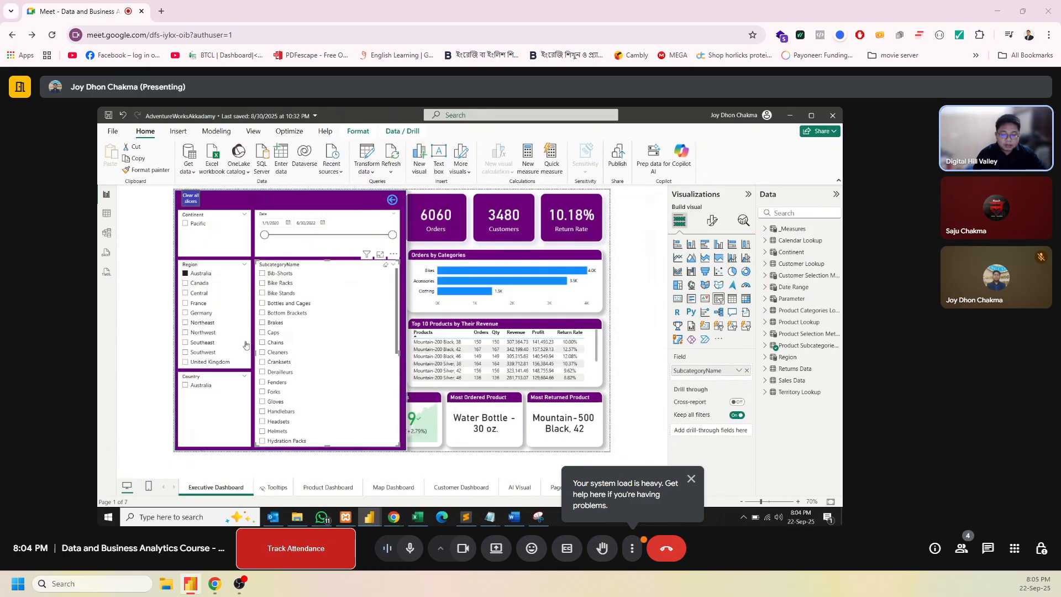
left_click(186, 274)
left_click(390, 202, "ctrl")
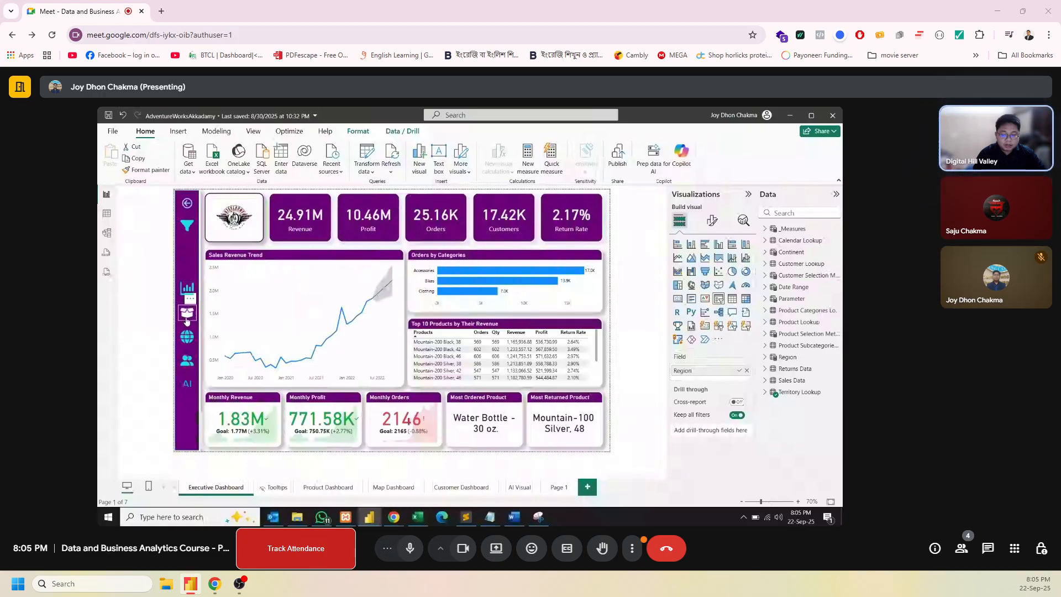
View the other dashboard pages using the report's own navigation, and return to the AdventureWorks_S_Korea report.
left_click(187, 315, "ctrl")
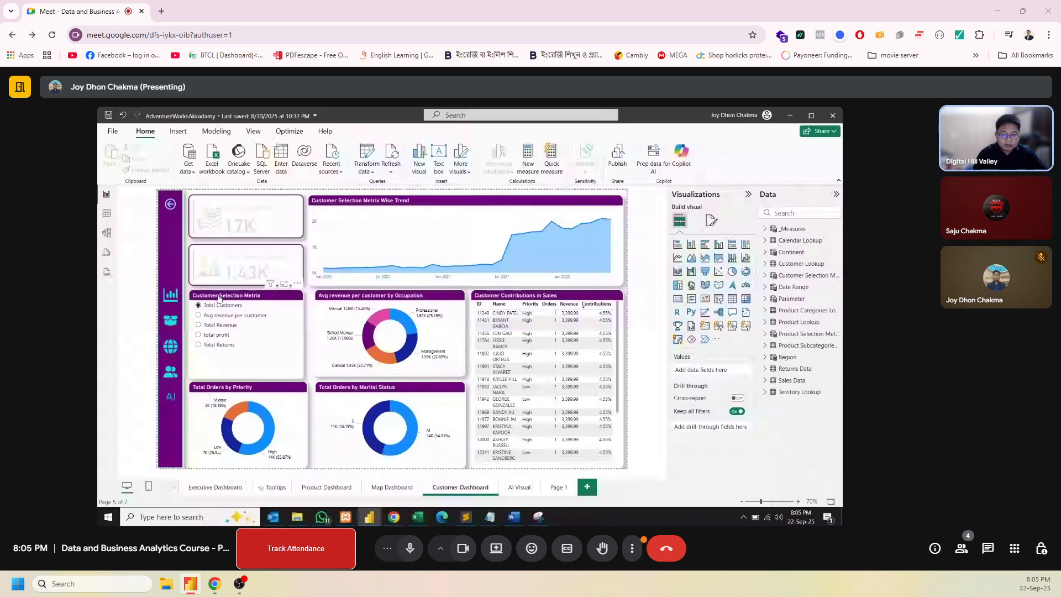
left_click(170, 397, "ctrl")
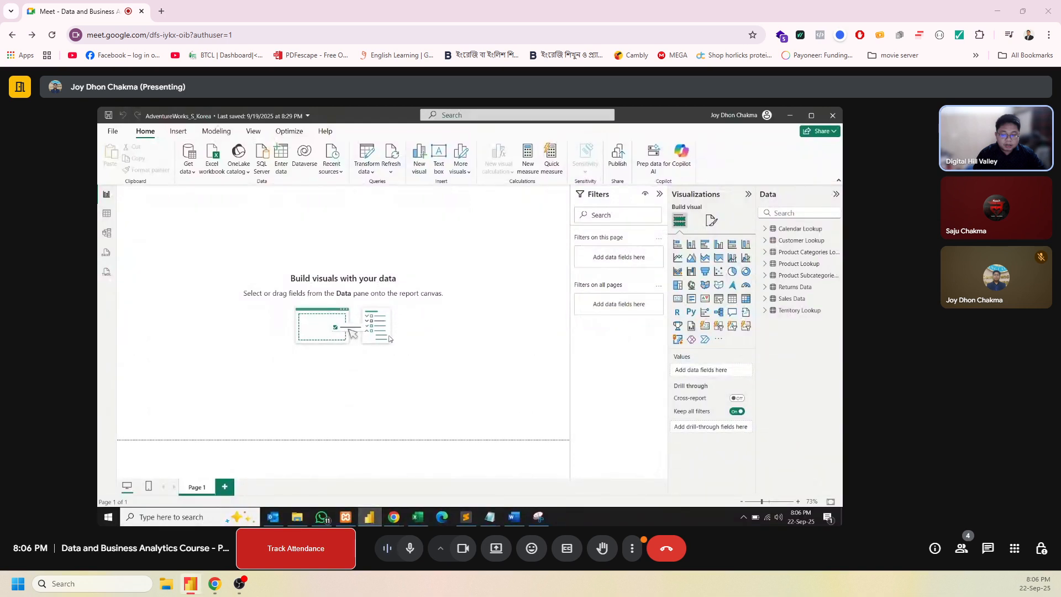
mouse_move(305, 515)
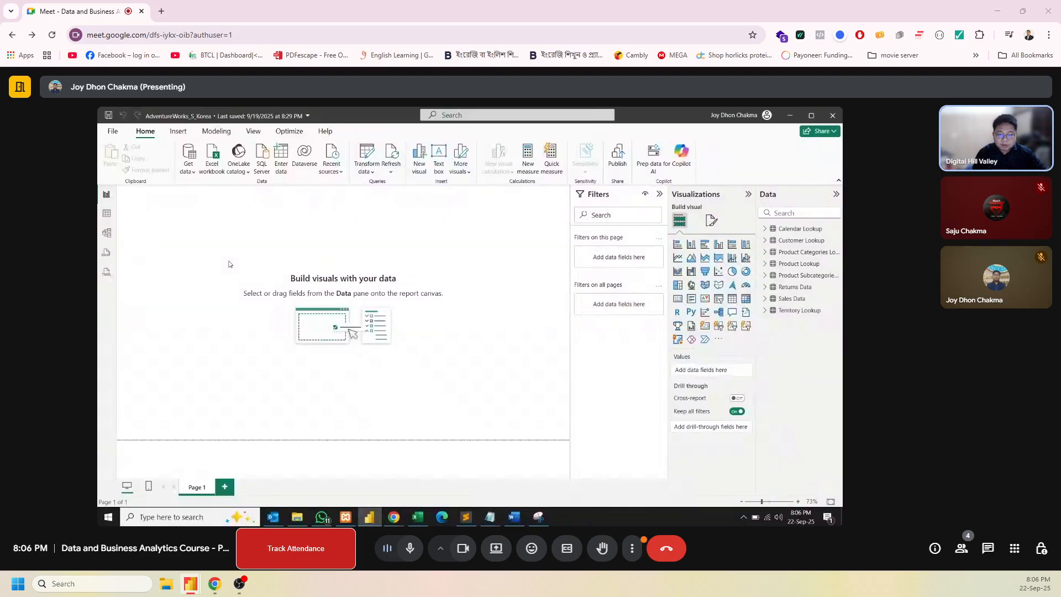
left_click(364, 175)
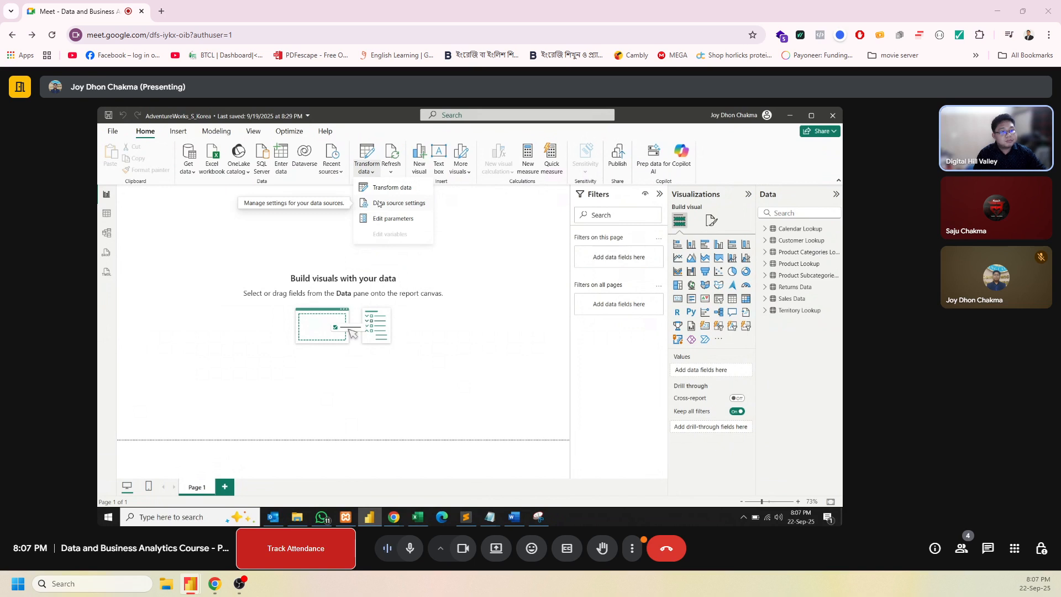
left_click(234, 240)
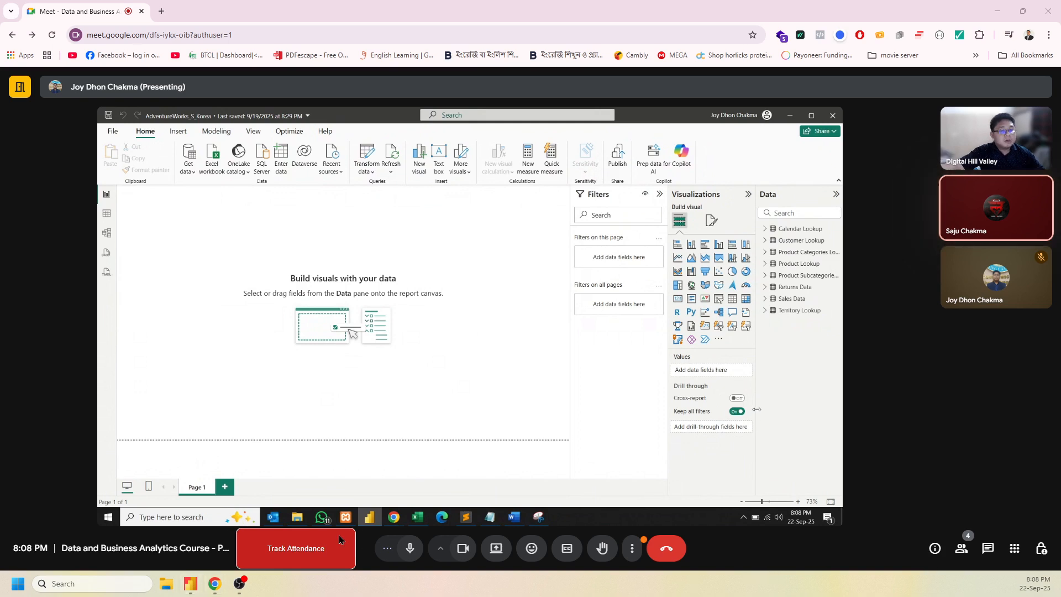
Turn off the camera in the Google Meet call and review the call's network stability and system load under Troubleshooting & help.
left_click(464, 550)
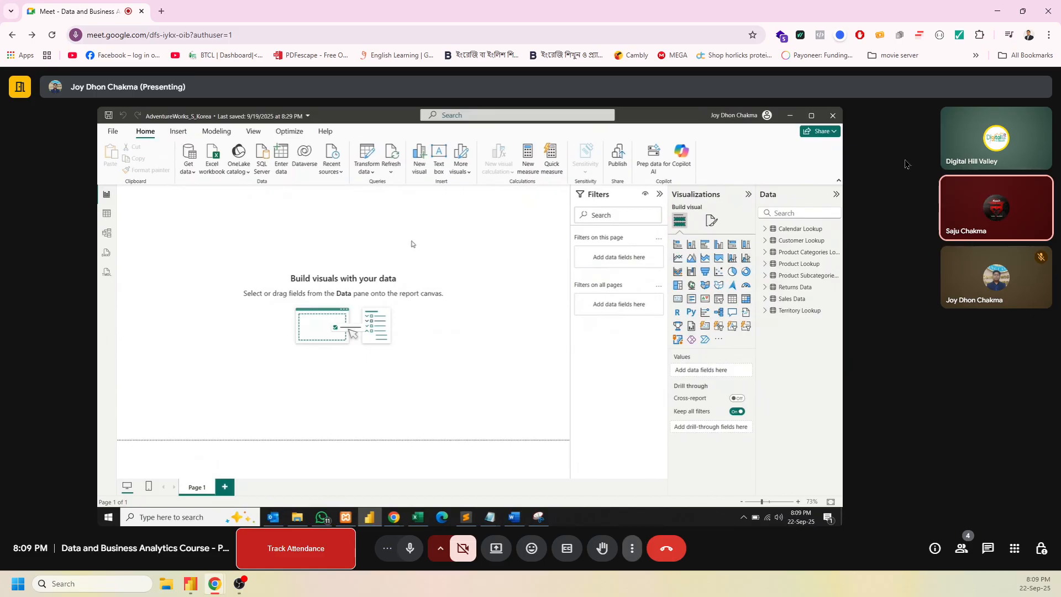
left_click(633, 550)
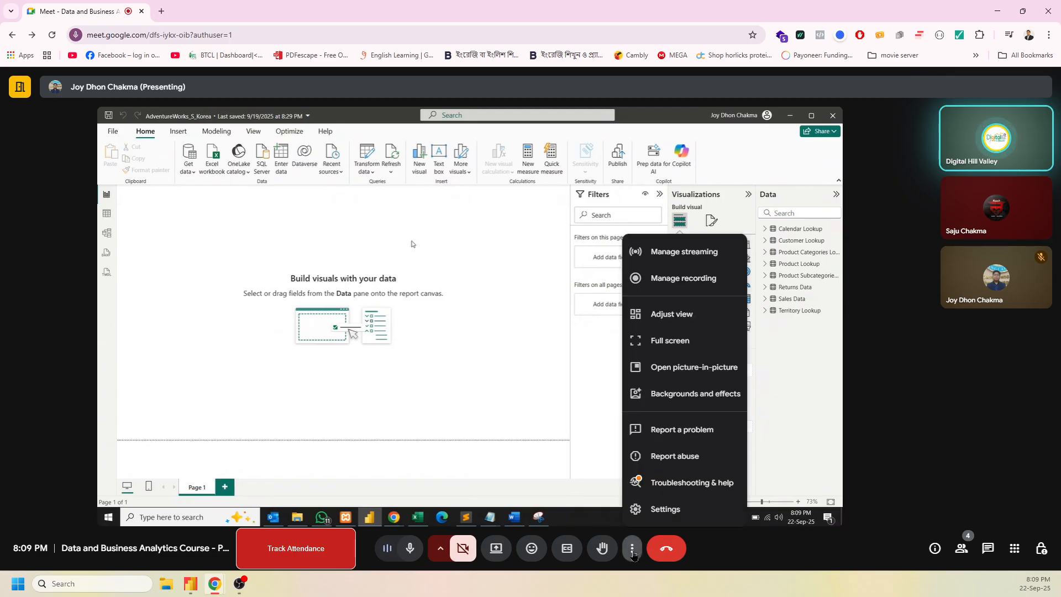
left_click(633, 549)
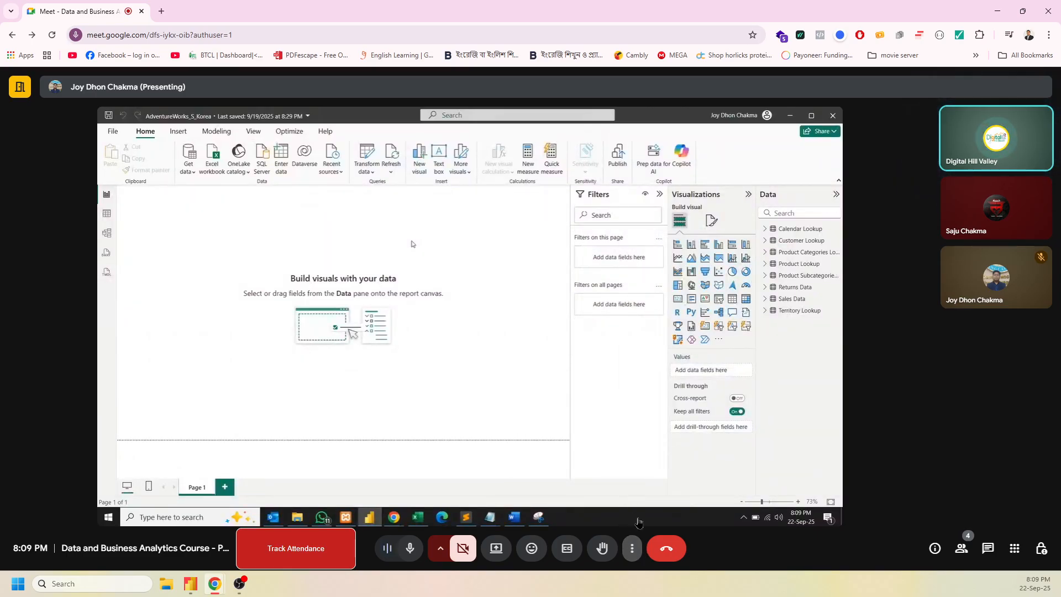
left_click(636, 550)
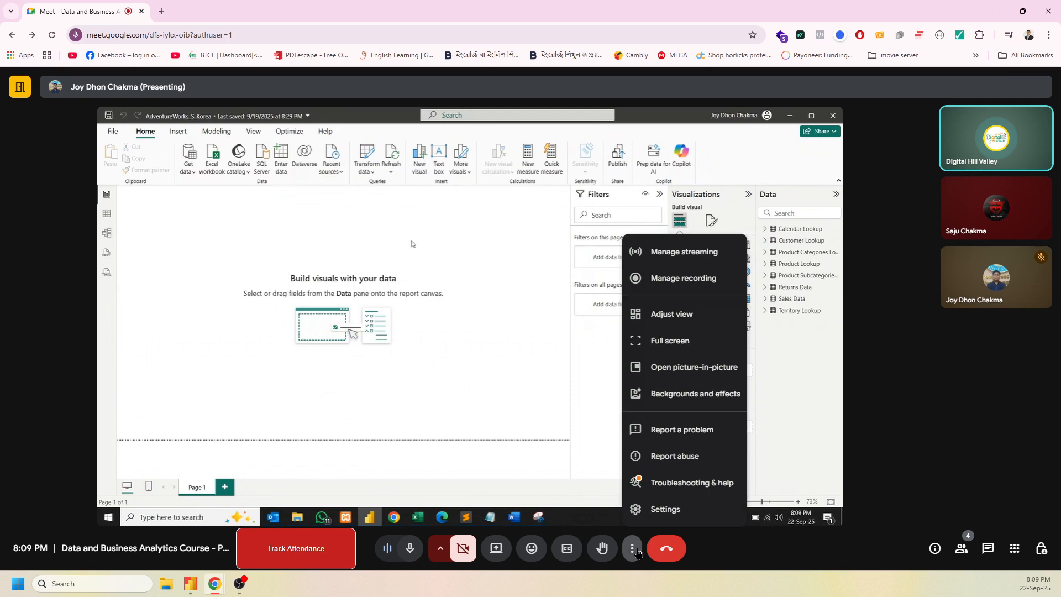
left_click(659, 490)
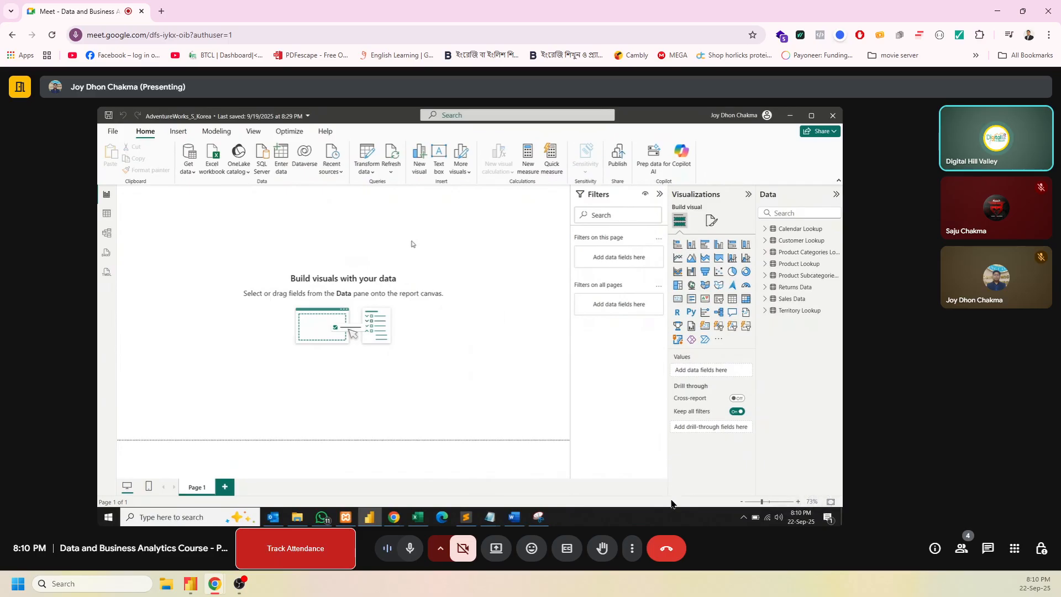
left_click(633, 548)
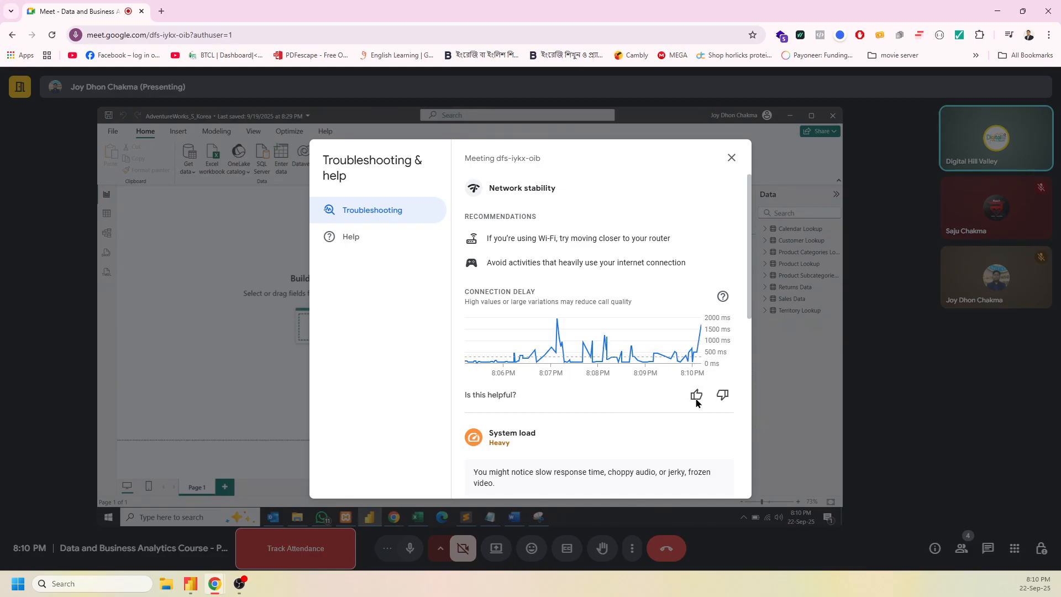
scroll(711, 401, "down", 4)
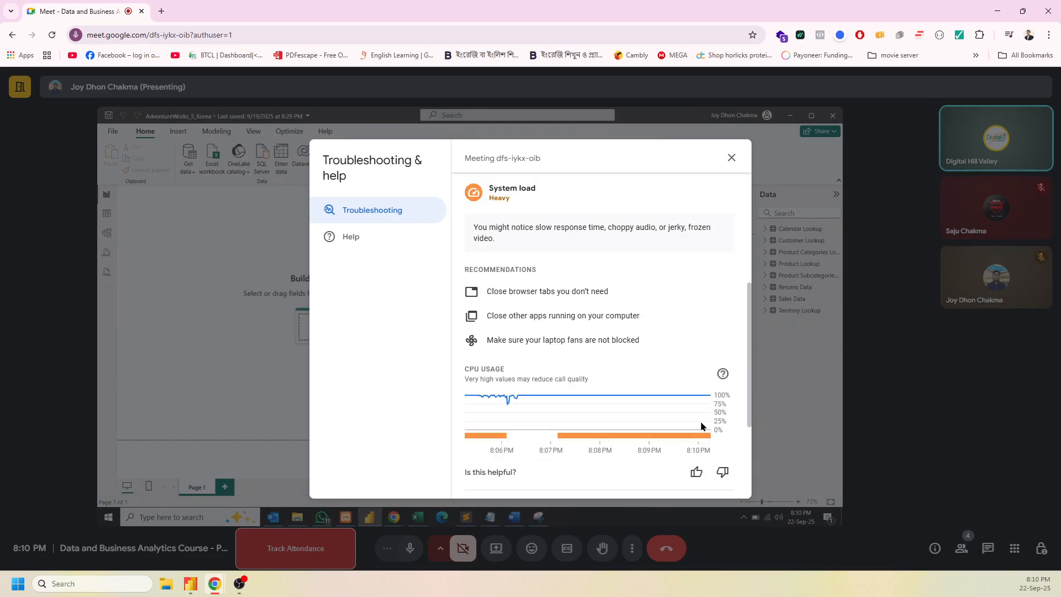
mouse_move(699, 427)
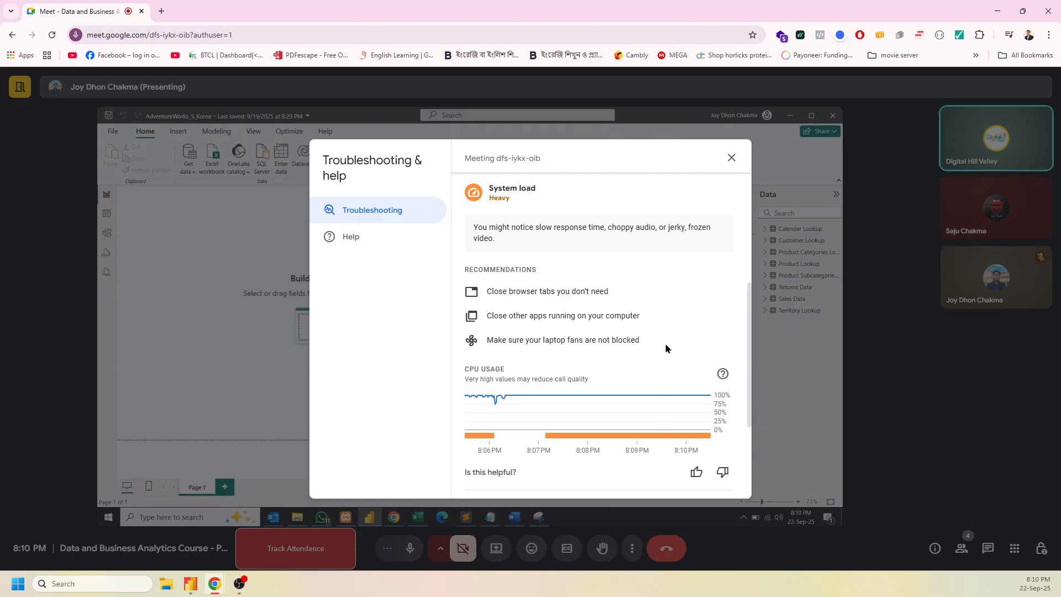
left_click(732, 162)
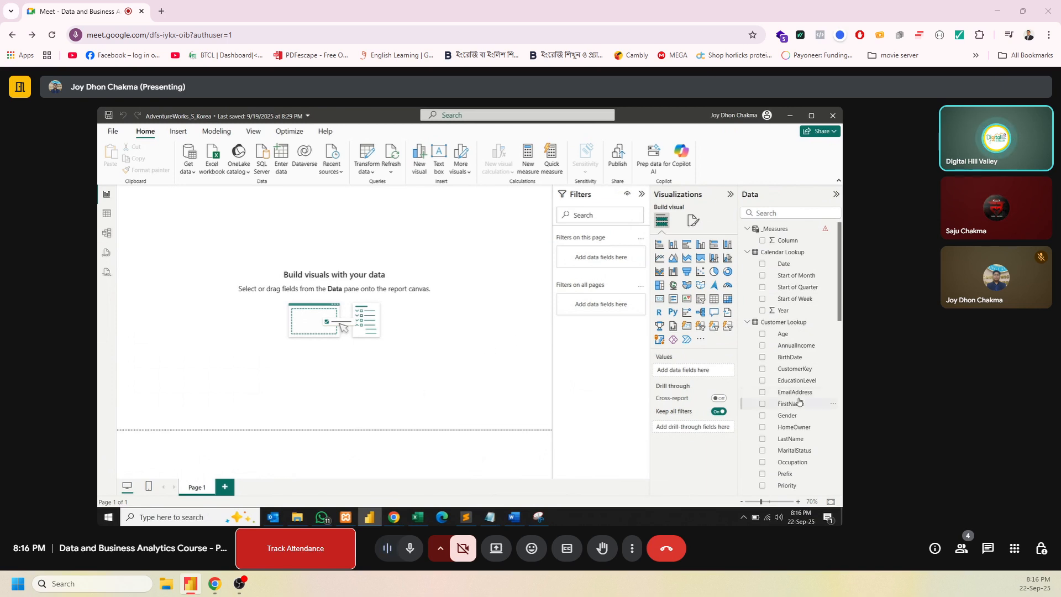
Review the fields of the expanded data tables, from Customer Lookup down to Territory Lookup.
scroll(796, 409, "down", 10)
scroll(792, 446, "down", 3)
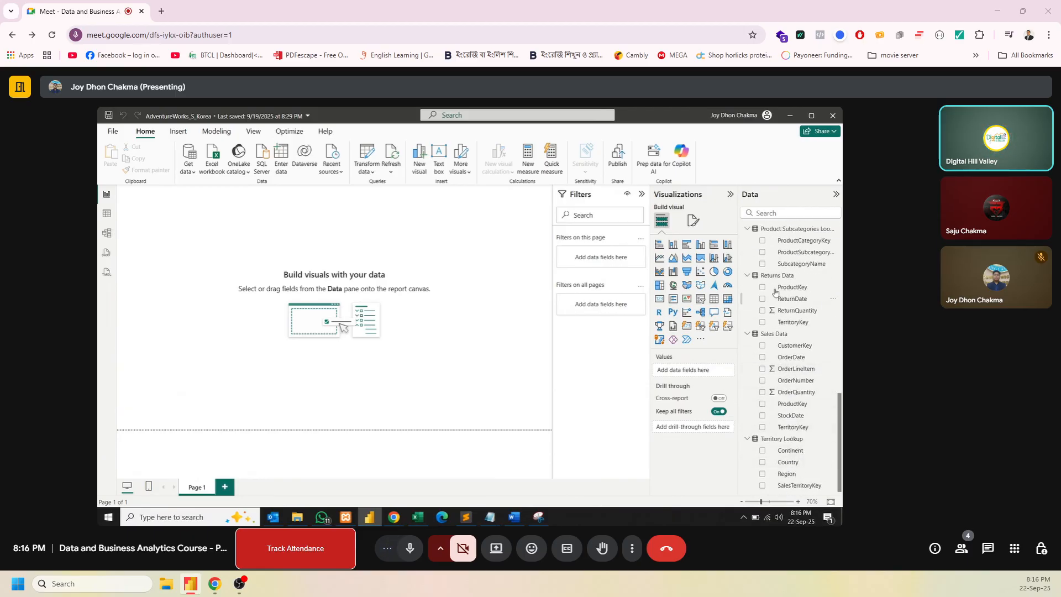
scroll(805, 439, "up", 1)
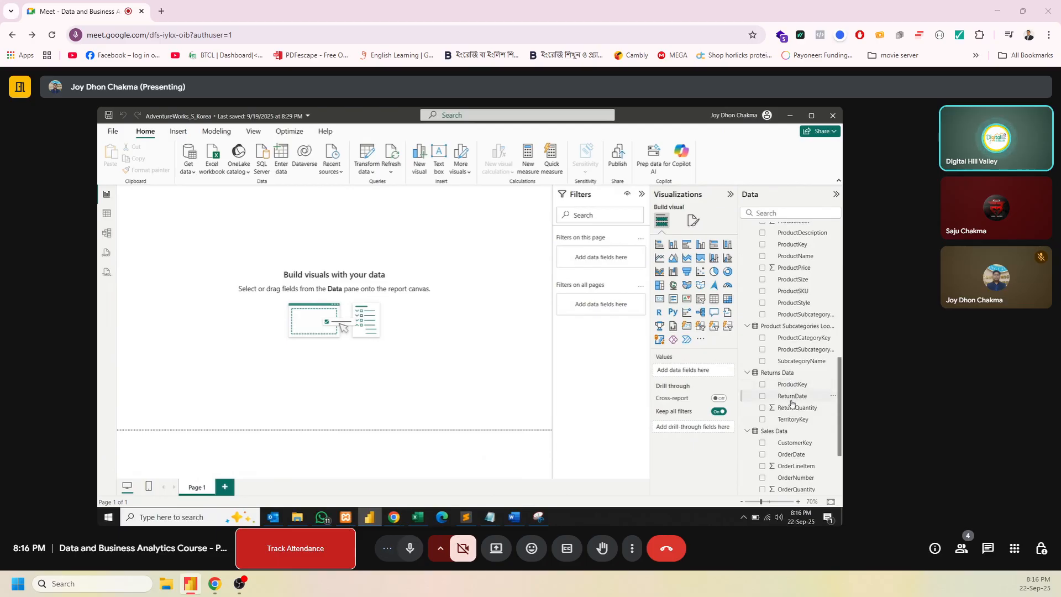
scroll(795, 396, "down", 3)
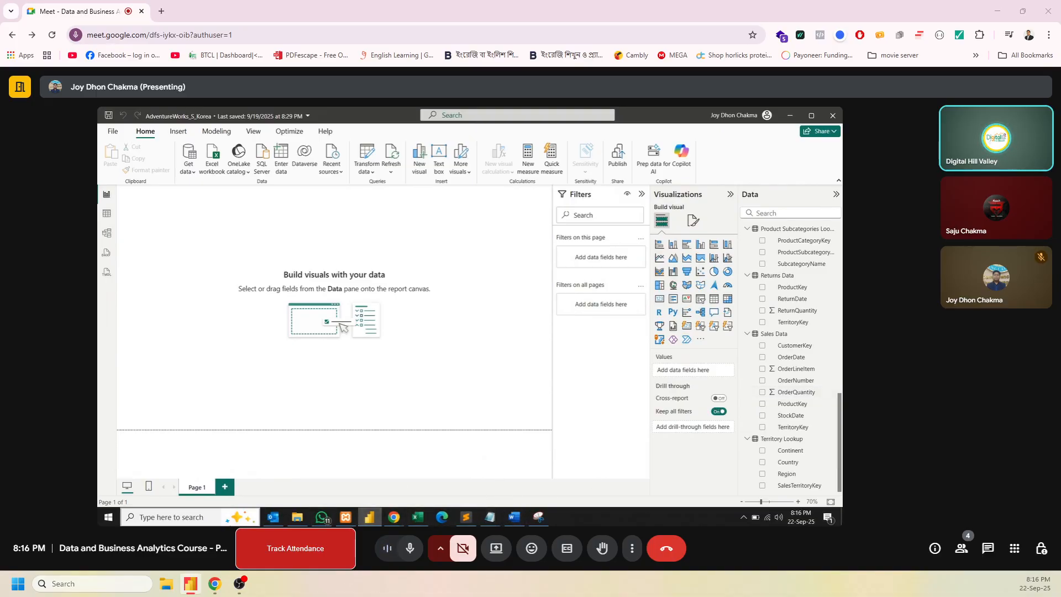
Open Paint and draw two side-by-side rectangles, the first about 446 × 554 px and the second about 555 × 575 px.
left_click(196, 516)
type("paint")
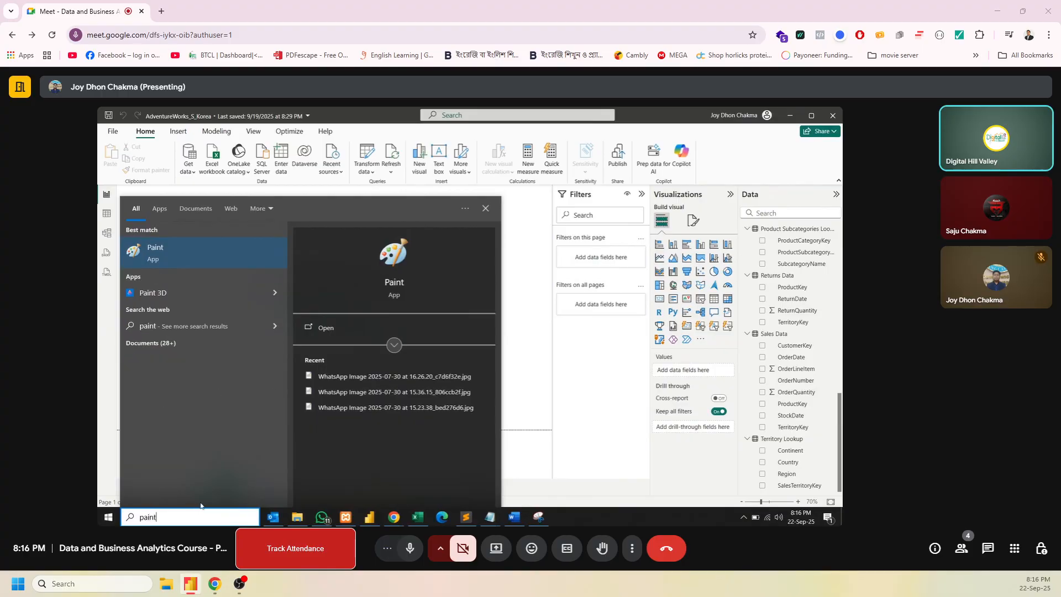
left_click(232, 266)
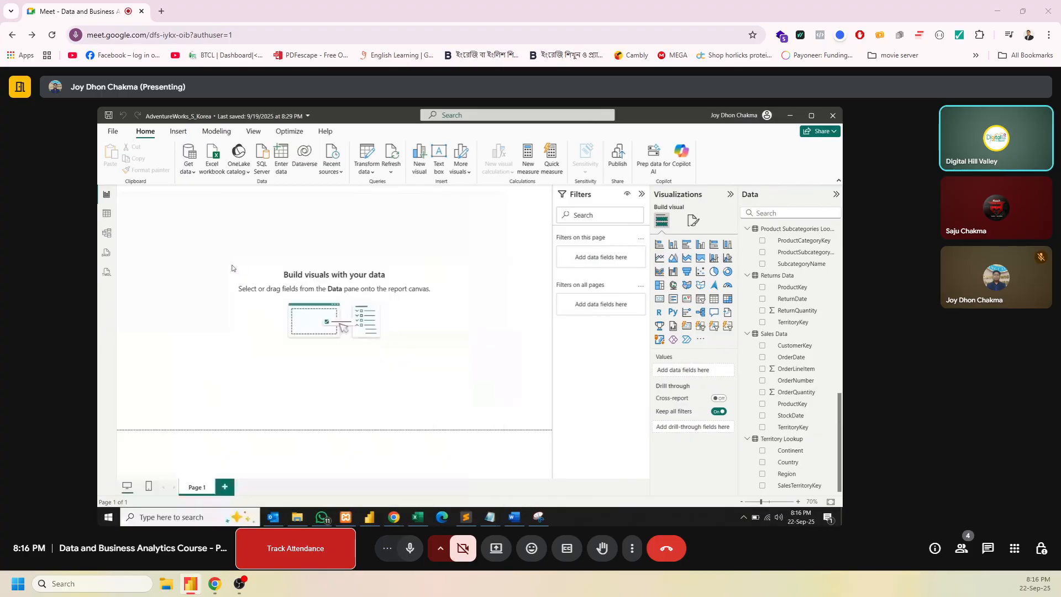
left_click(297, 136)
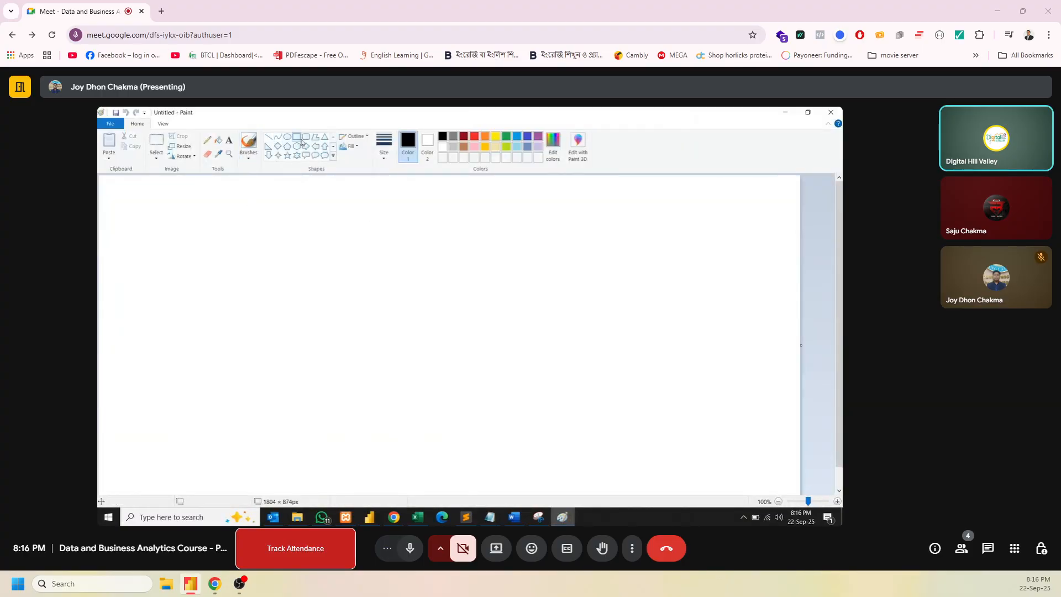
mouse_move(168, 204)
left_mouse_down()
mouse_move(258, 366)
mouse_move(342, 420)
left_mouse_up()
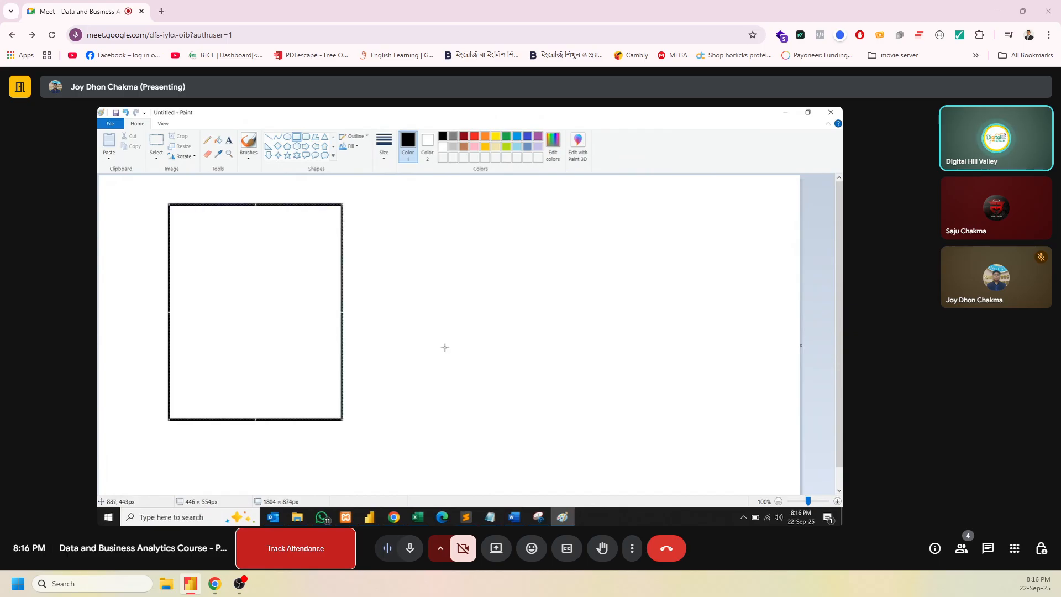
left_click_drag(462, 203, 678, 426)
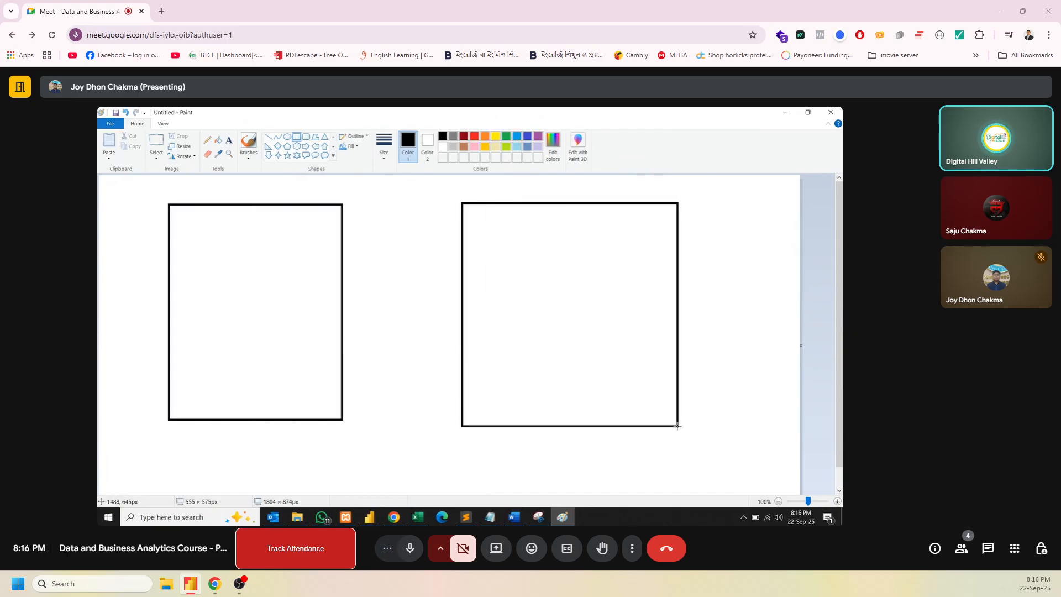
left_click(737, 397)
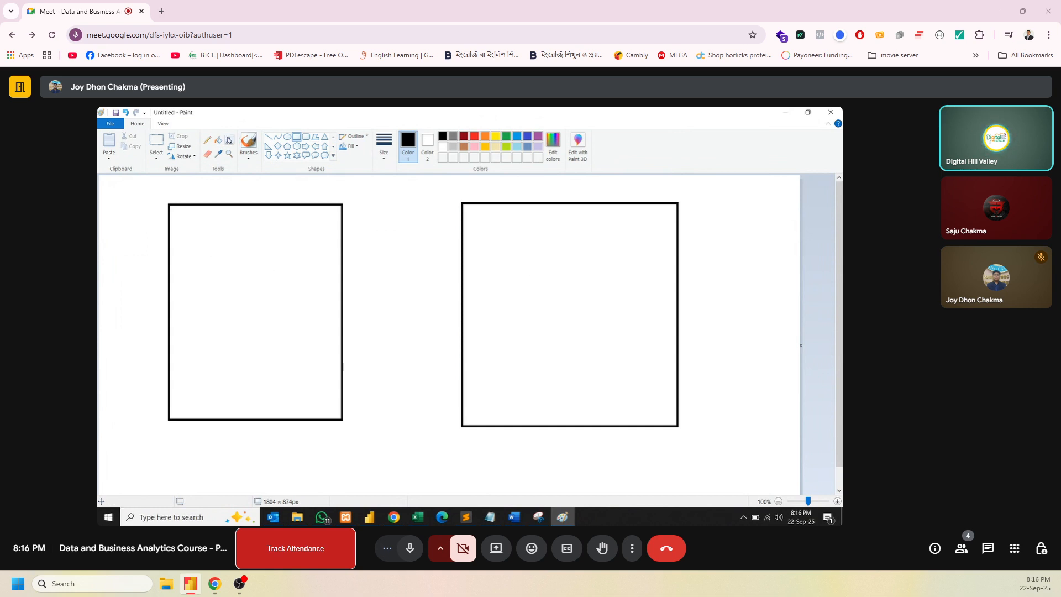
Label the two rectangles with text above them, "Sales" for the first and "Product" for the second.
left_click(228, 140)
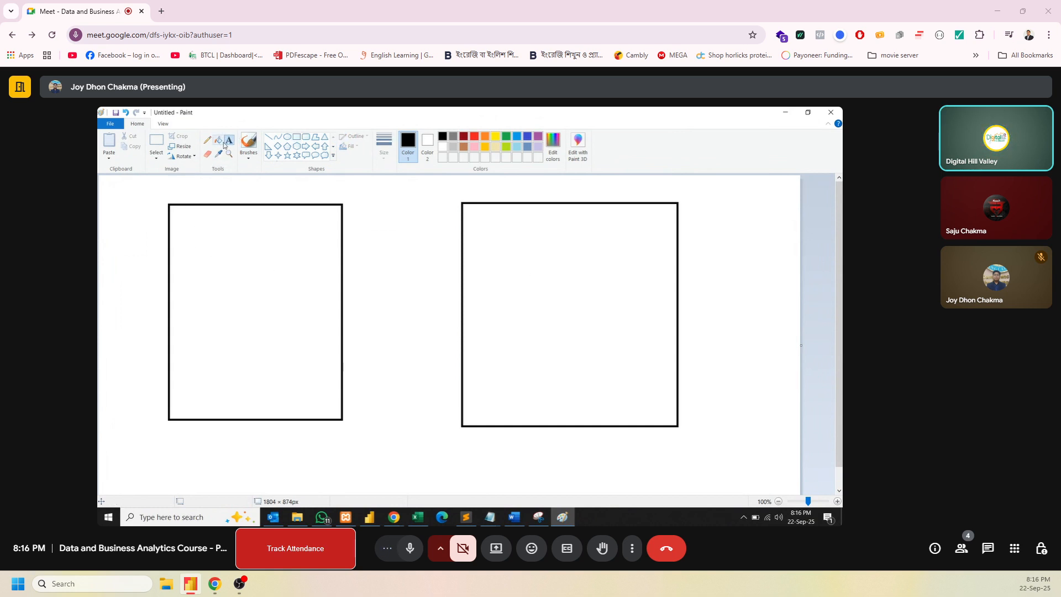
left_click(173, 192)
type("Sales")
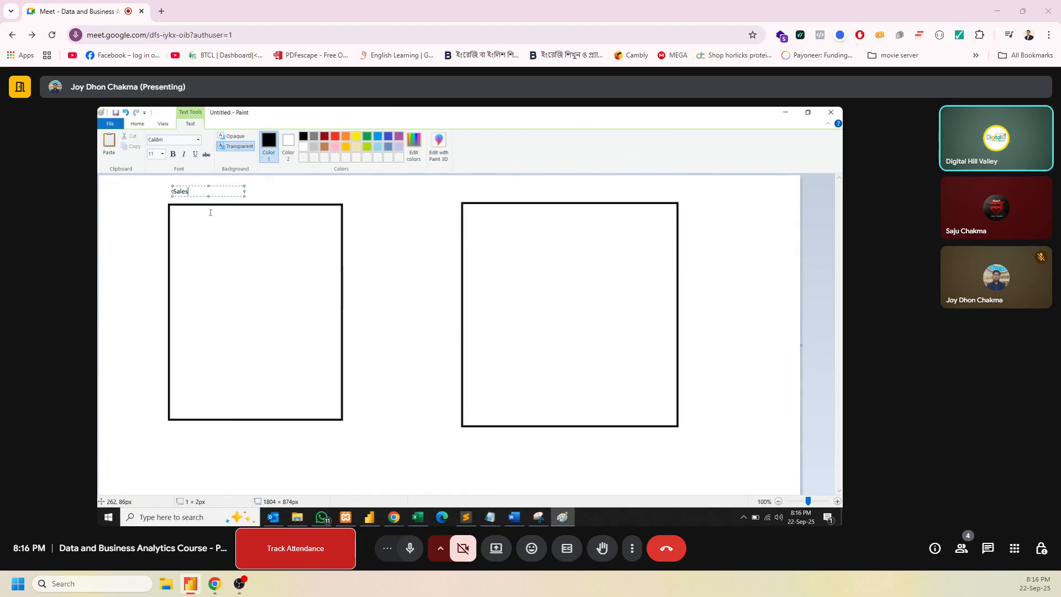
left_click(466, 187)
left_click(466, 187)
type("Product")
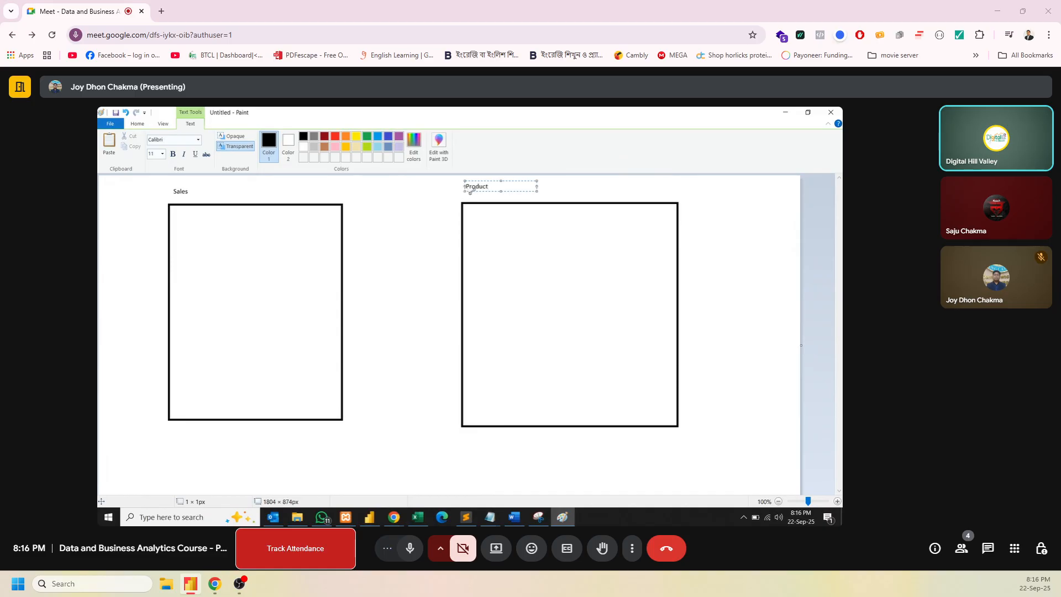
left_click(450, 216)
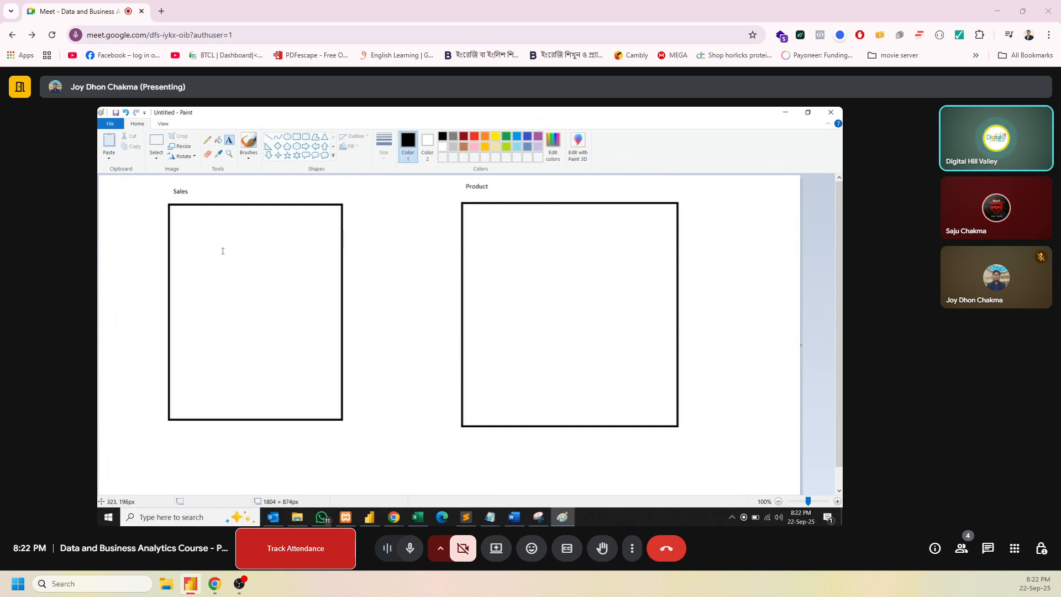
List the fields P_id, P_name and P_cost as separate text lines inside the Product rectangle.
left_click(229, 141)
left_click(471, 221)
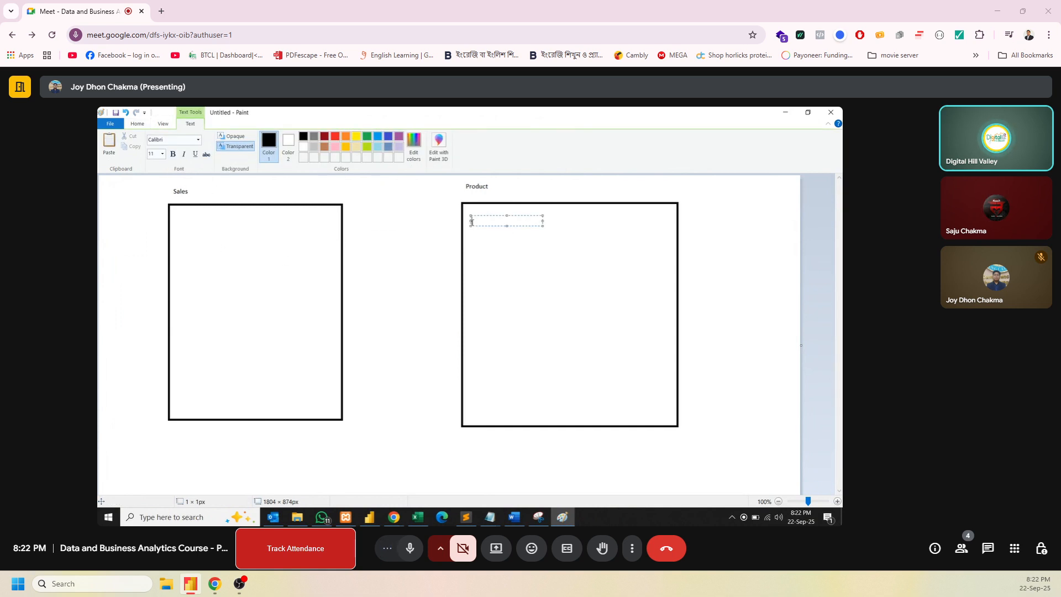
type("p_id")
left_click(476, 256)
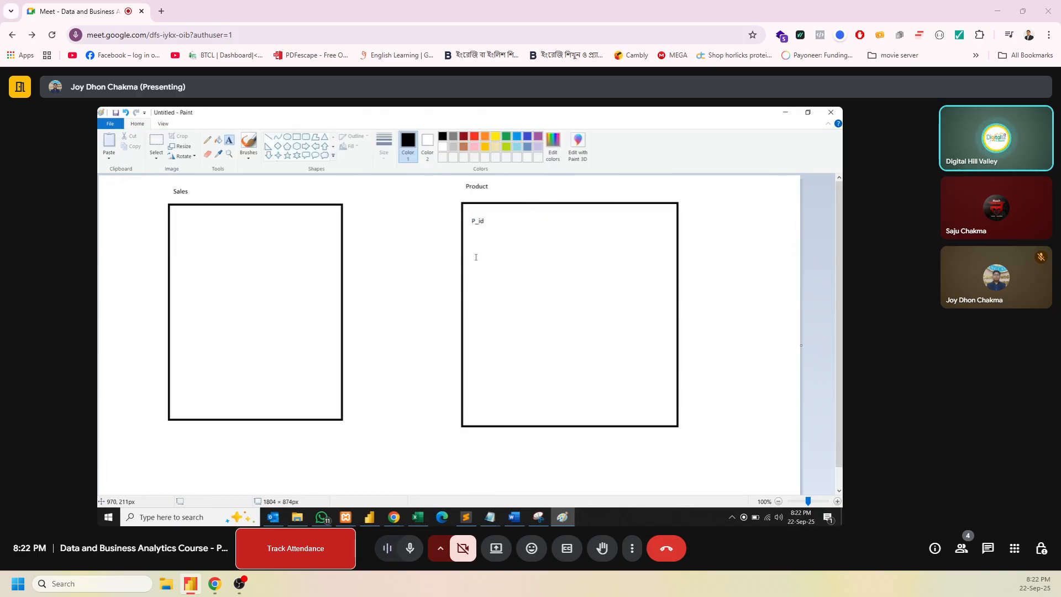
left_click(473, 246)
type("P")
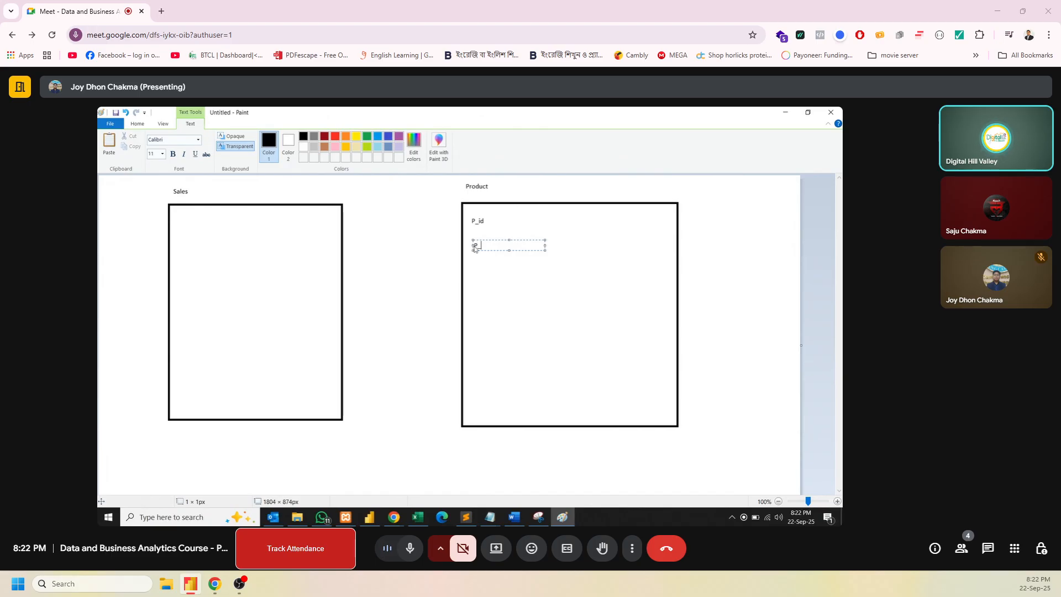
type("_name")
left_click(474, 281)
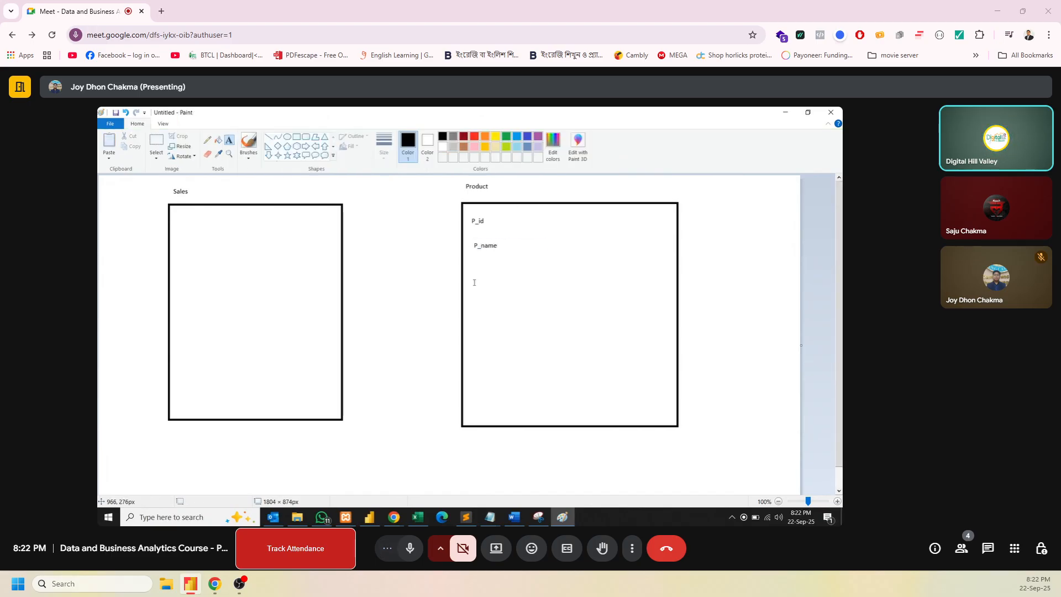
left_click(473, 277)
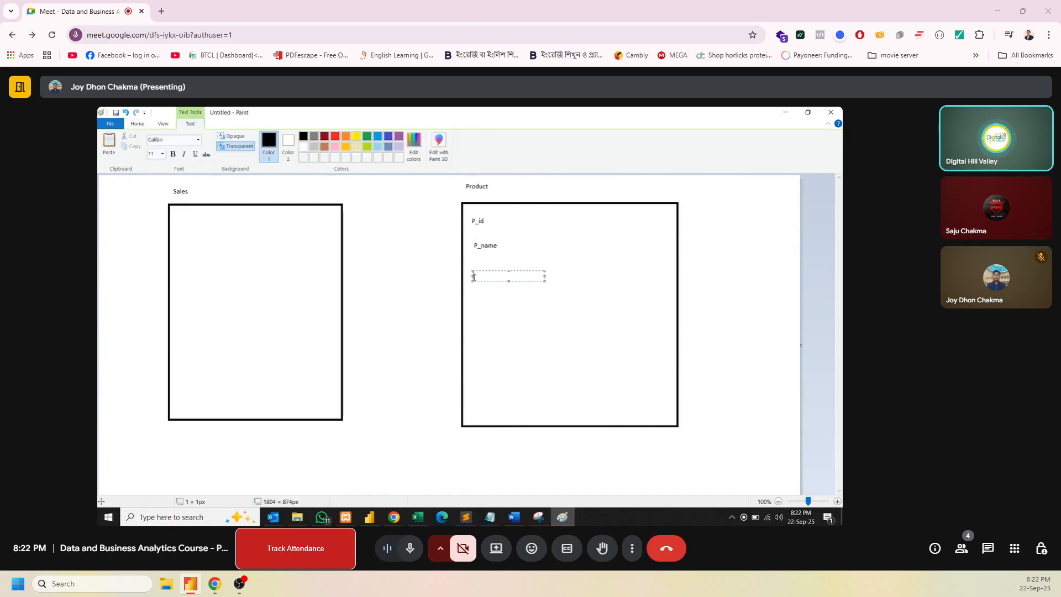
type("P_cost")
left_click(476, 310)
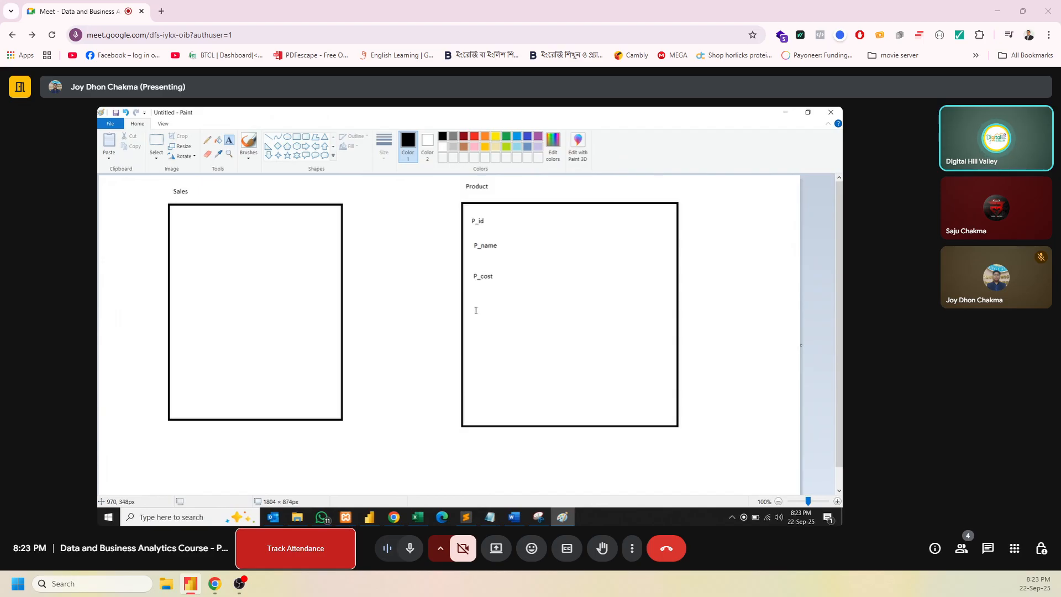
left_click(177, 231)
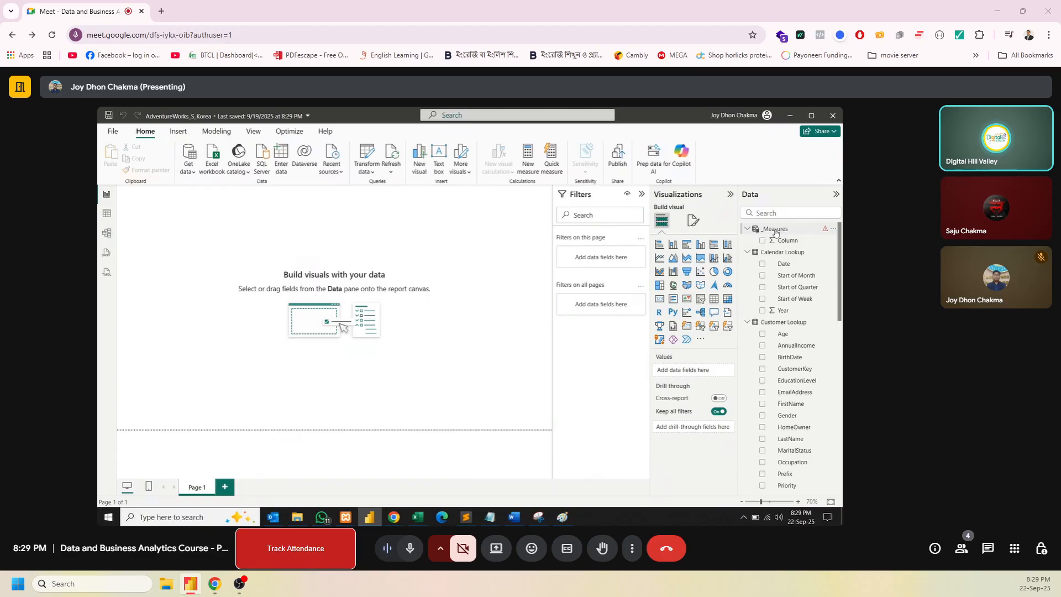
In the Power BI report, create a measure in the _Measures table and begin its formula as Total Revenue = SUMX(.
right_click(777, 233)
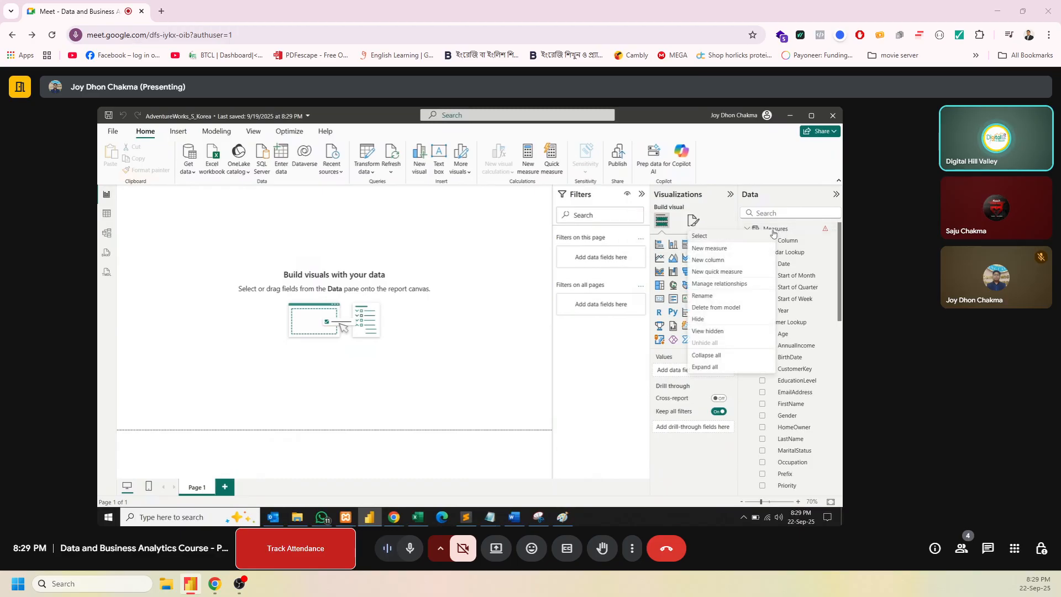
left_click(734, 252)
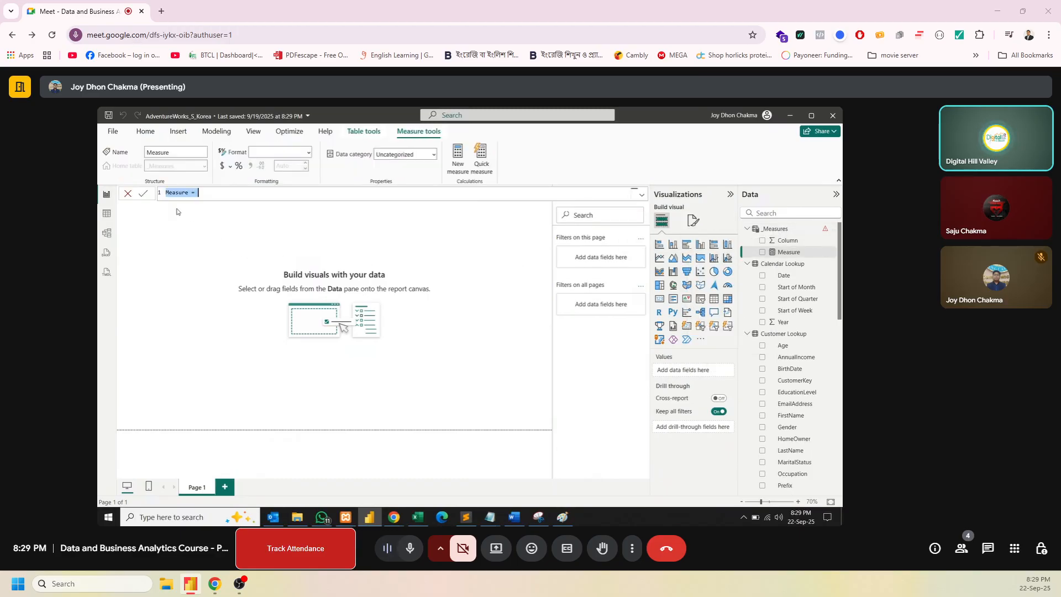
type("T")
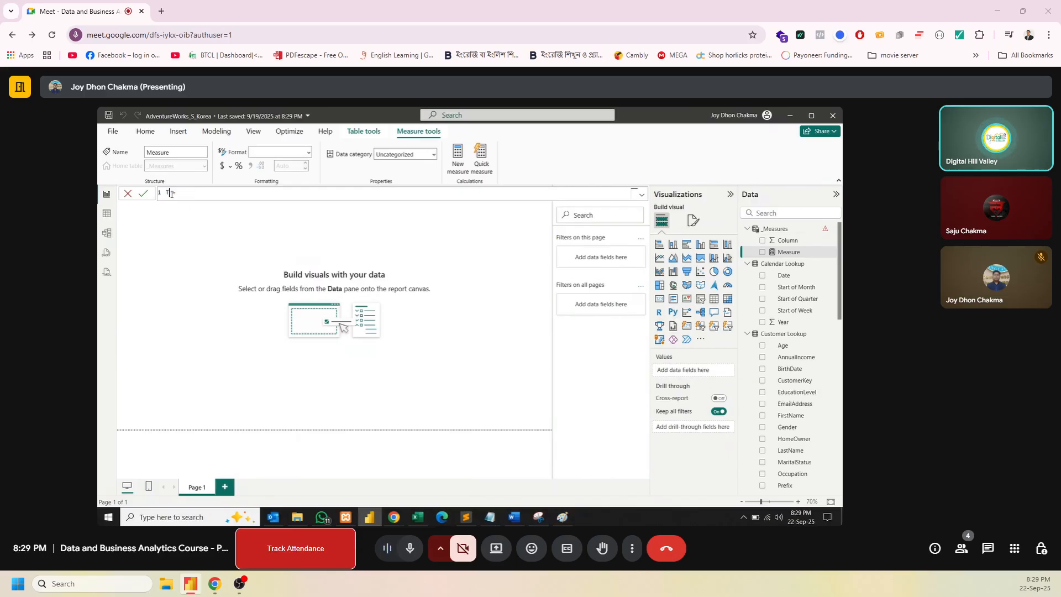
type("otal Revenue =")
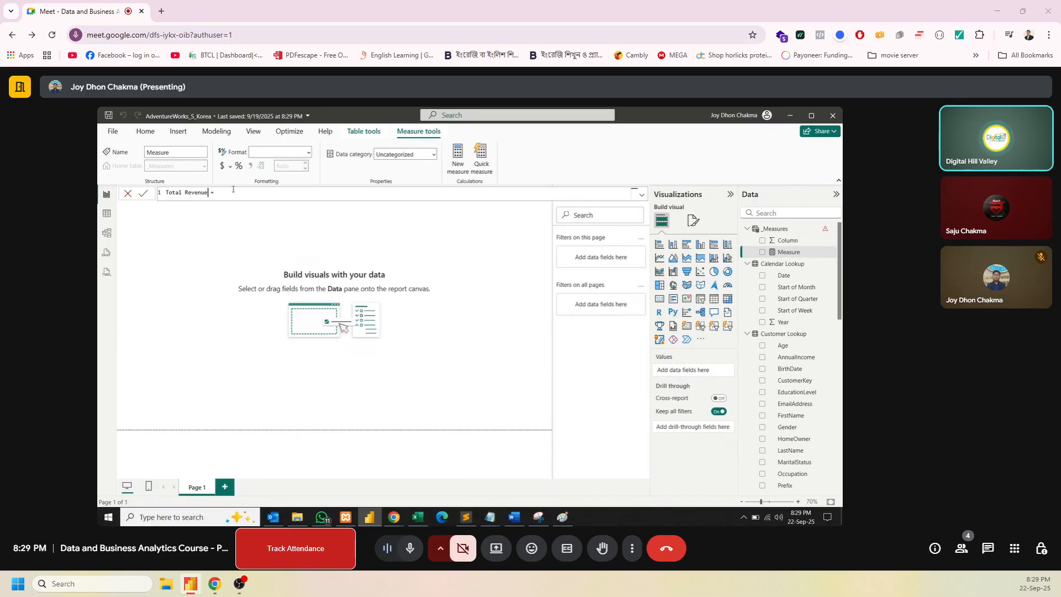
left_click(236, 193)
type("SUM")
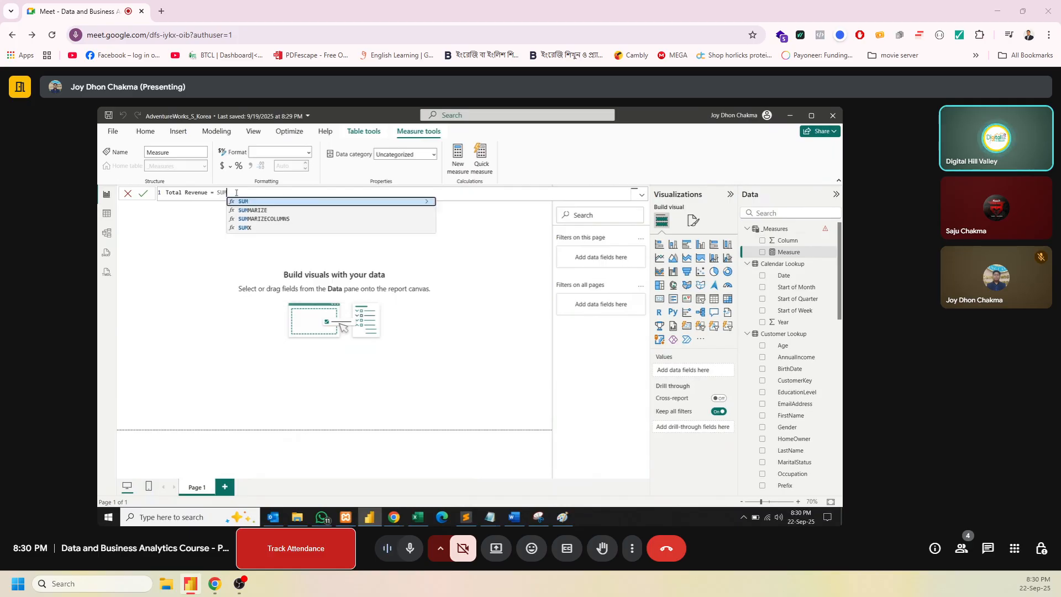
type("X(")
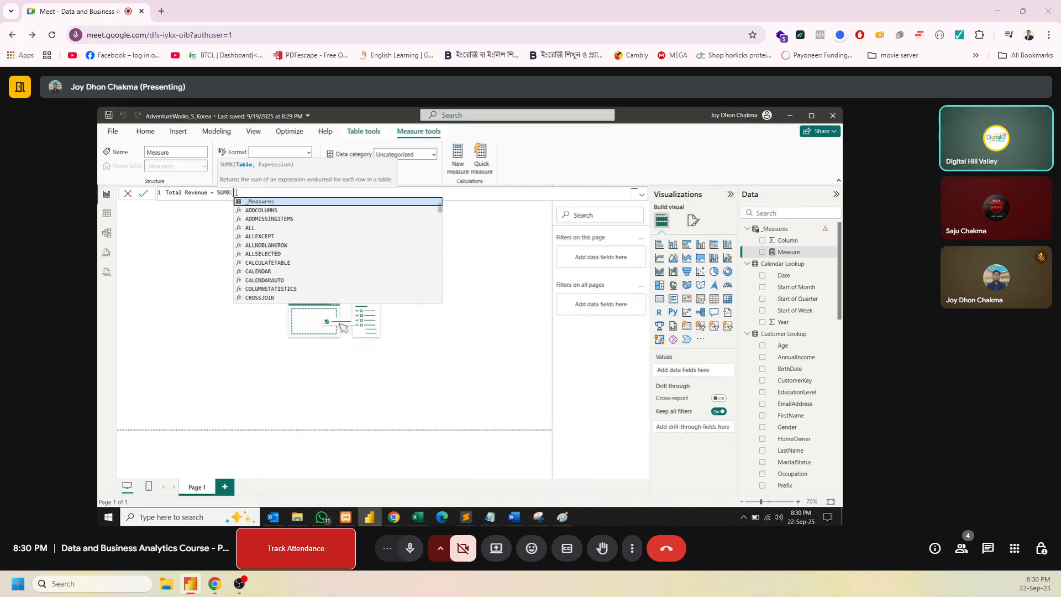
Give SUMX the 'Sales Data' table and start its expression with 'Sales Data'[OrderQuantity].
scroll(816, 380, "down", 1)
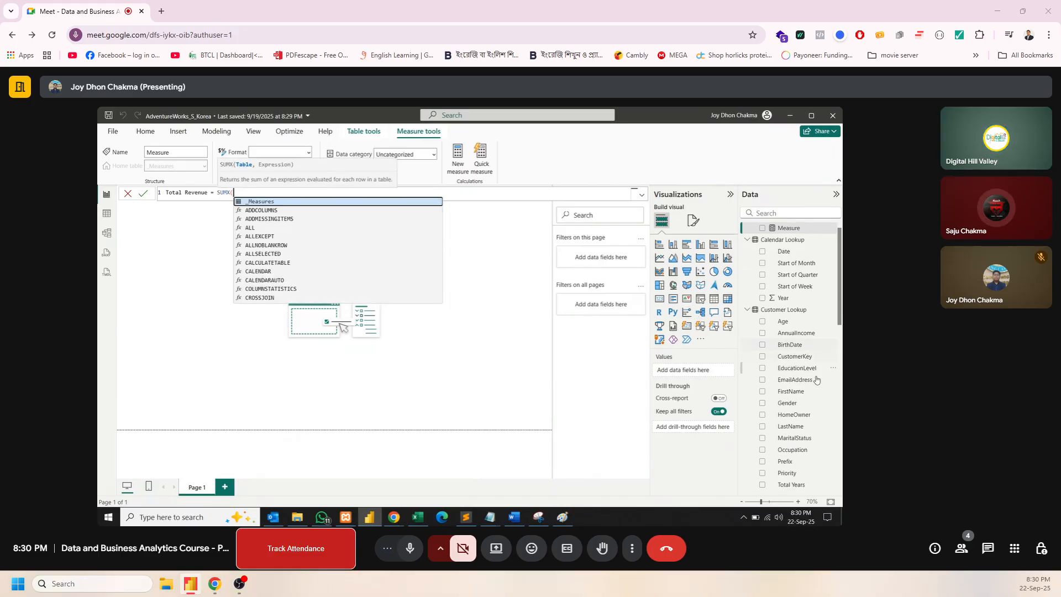
scroll(817, 380, "down", 10)
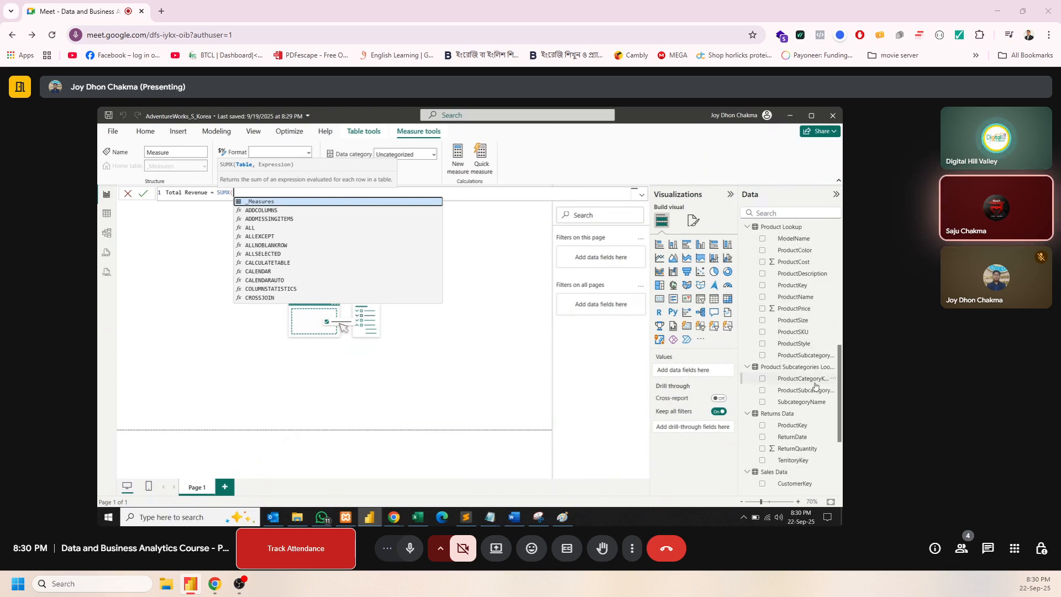
scroll(815, 387, "down", 5)
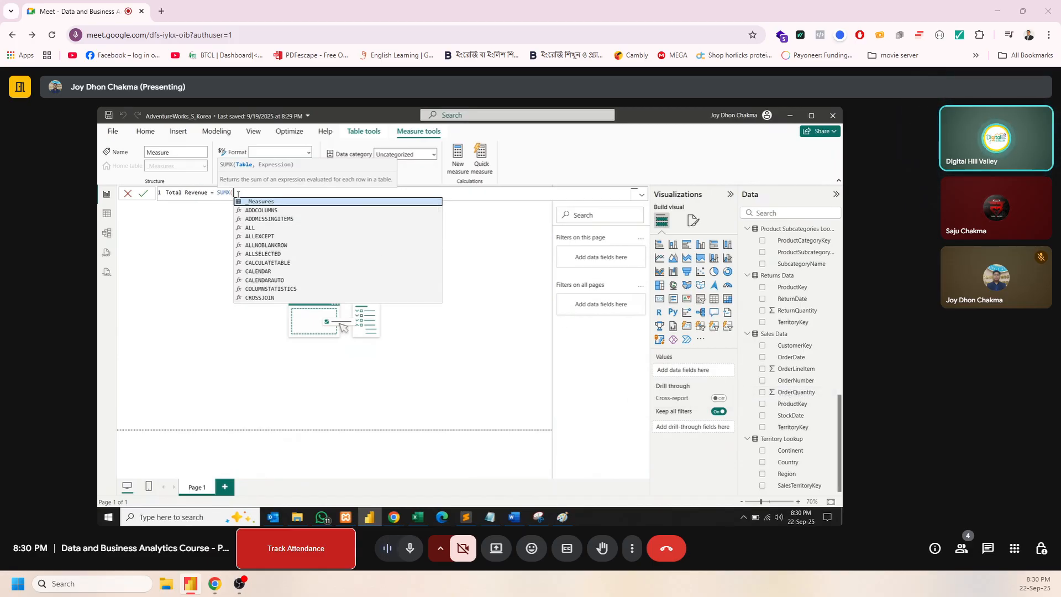
type("'Sales Data'")
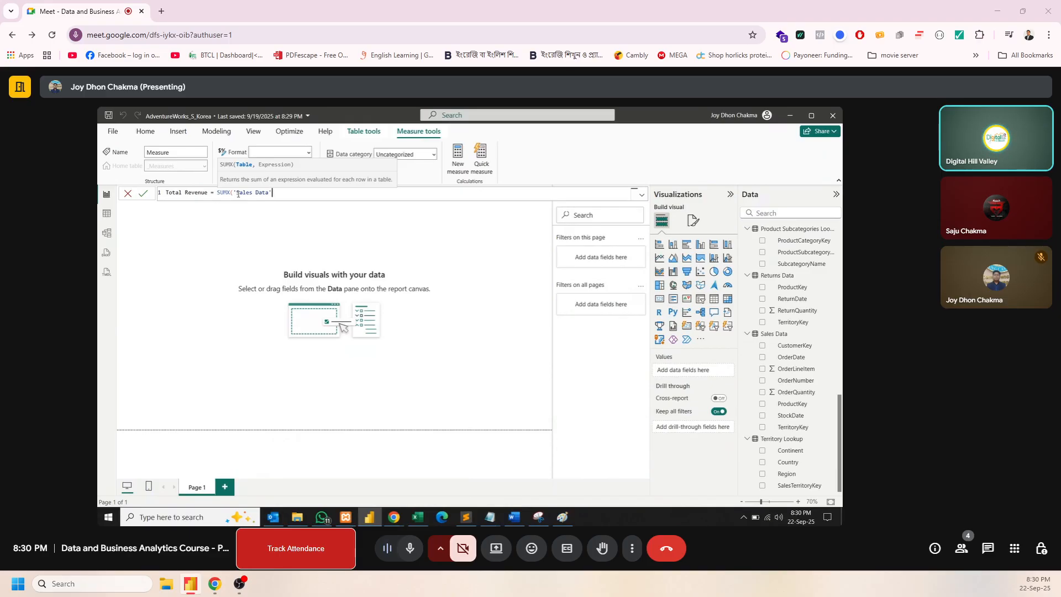
type(",sale")
key("Down")
key("Down")
key("Down")
key("Down")
key("Down")
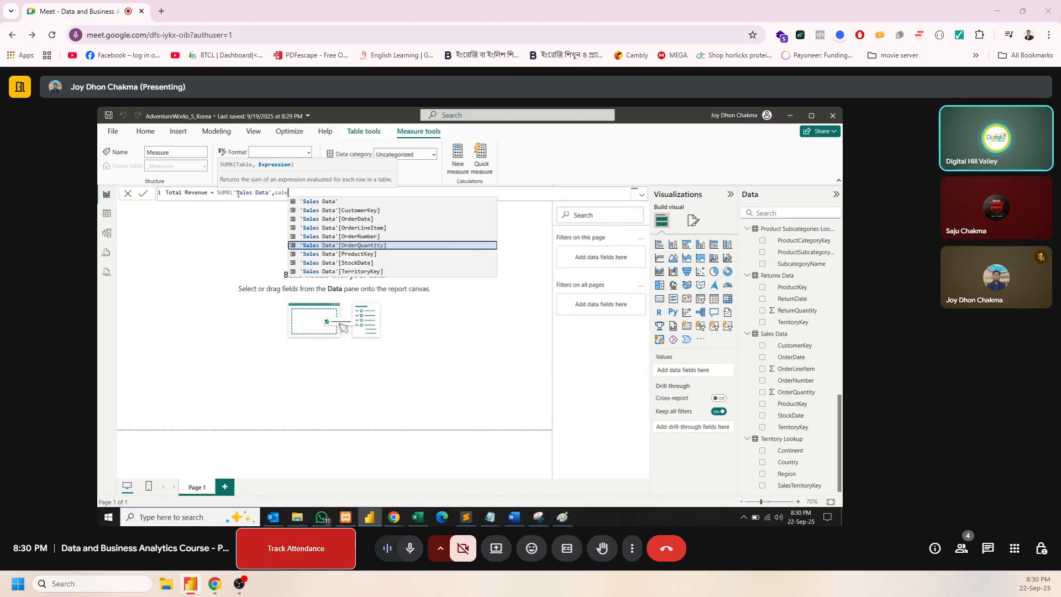
key("Tab")
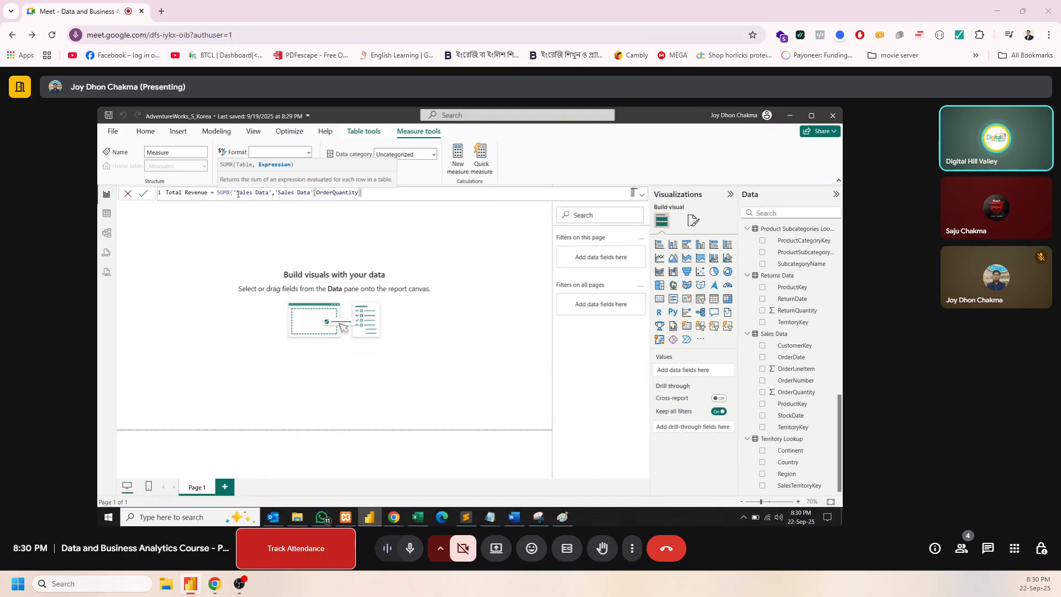
Examine the 'Sales Data'[OrderQuantity] reference in the formula by highlighting its table and column parts.
left_click_drag(365, 193, 277, 197)
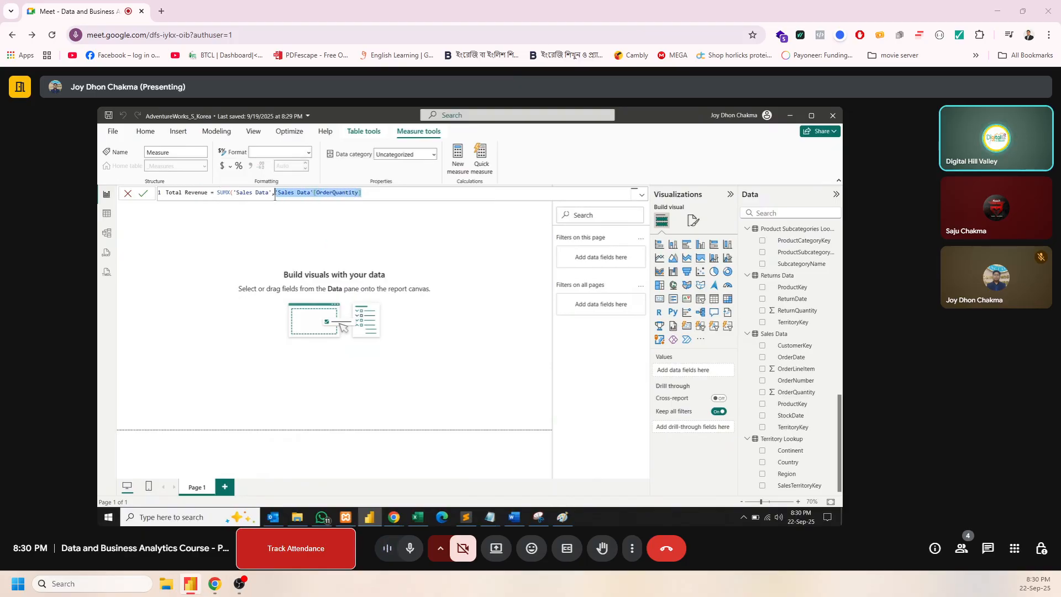
key("Right")
left_click(278, 197, "shift")
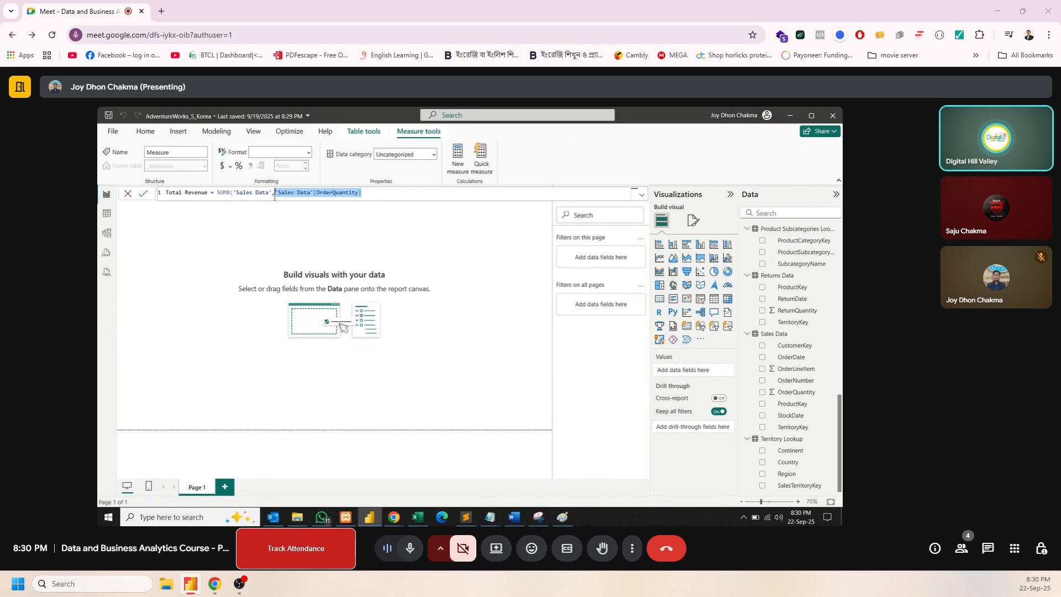
double_click(331, 193)
left_click(278, 194)
key("shift+Right")
key("shift+Right")
key("shift+Right")
key("shift+Right")
key("shift+Right")
key("shift+Right")
key("shift+Right")
key("shift+Right")
key("shift+Right")
key("shift+Right")
key("shift+Right")
key("shift+Right")
key("shift+Right")
key("shift+Left")
left_click_drag(273, 195, 357, 198)
Add a multiplication operator after the order quantity, check the Product Lookup fields, and try to commit the Total Revenue formula.
left_click(368, 194)
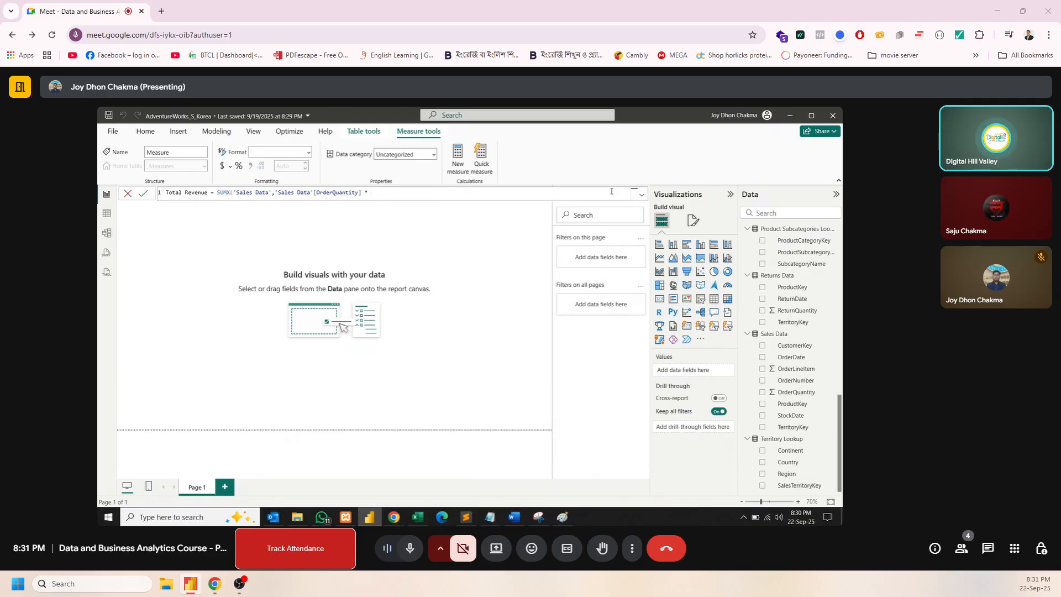
scroll(802, 324, "up", 5)
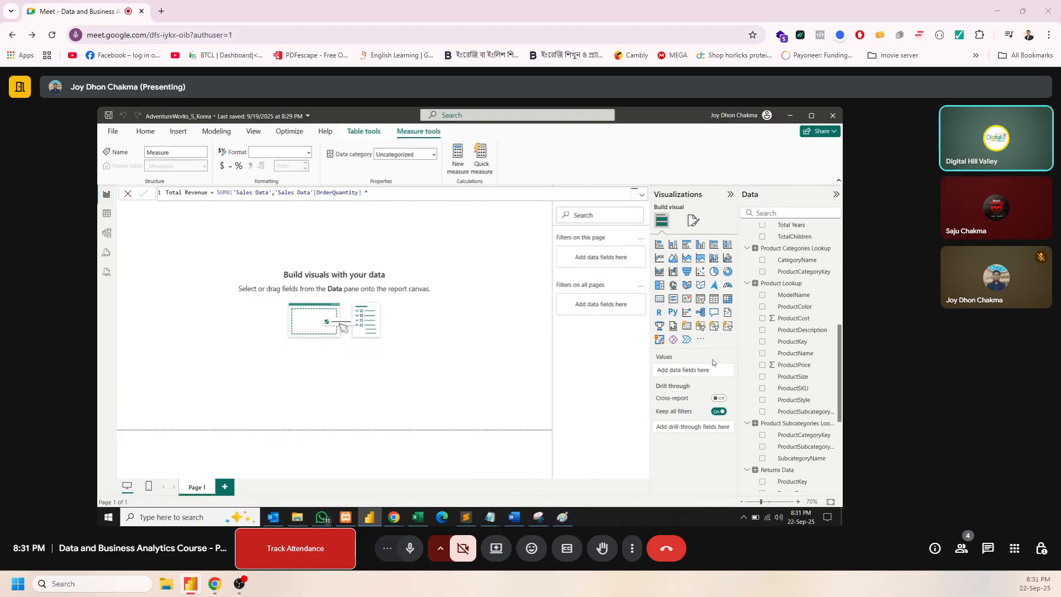
key("Return")
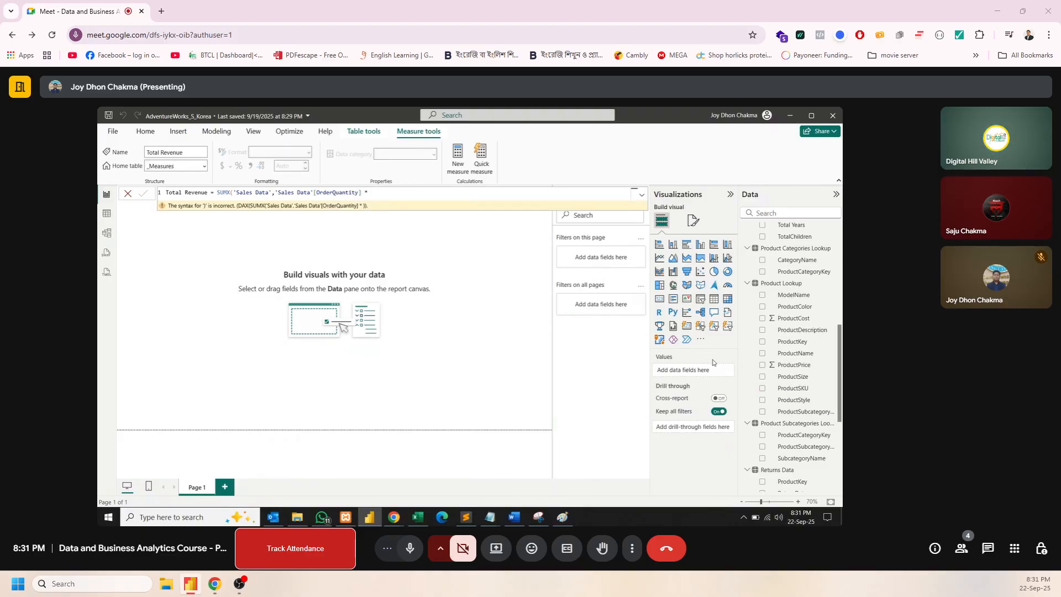
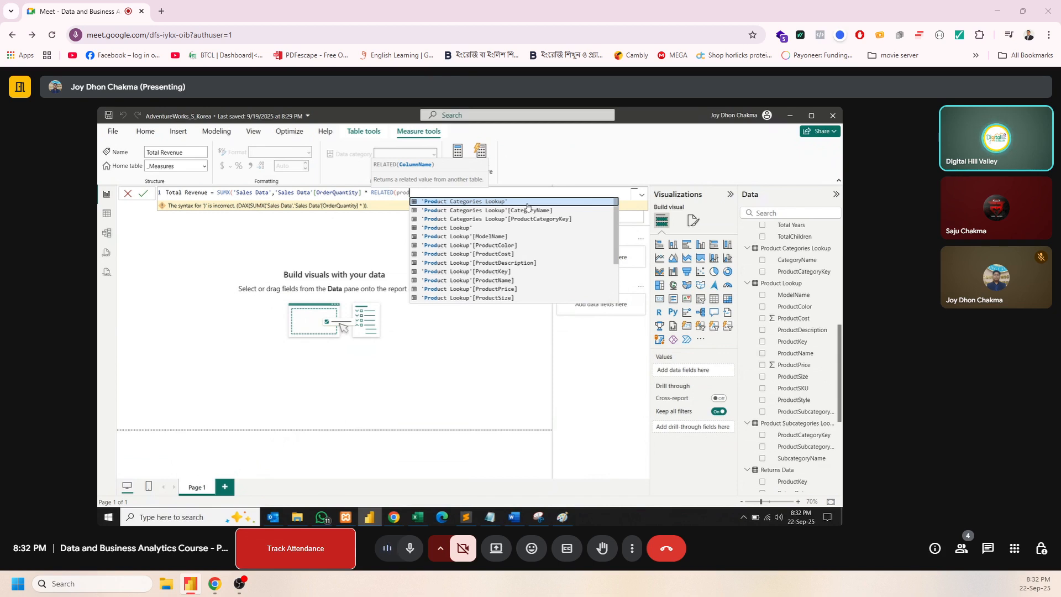
Complete the Total Revenue formula by multiplying the order quantity by RELATED('Product Lookup'[ProductPrice]), close both parentheses, and commit the measure.
key("Down")
key("Down")
key("Down")
key("Down")
key("Down")
key("Down")
key("Down")
key("Down")
key("Down")
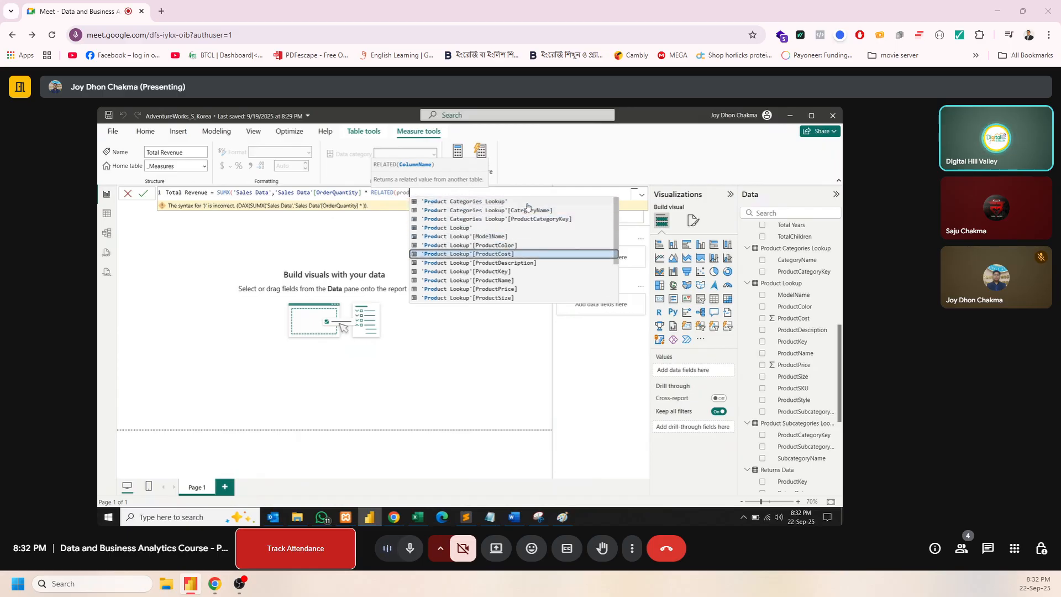
key("Down")
key("Tab")
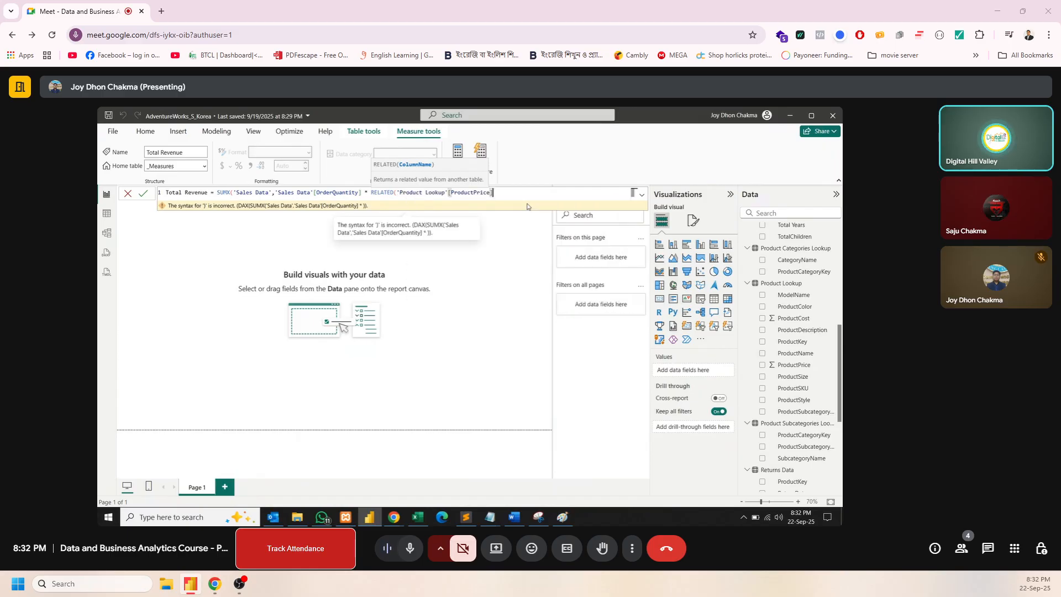
type("))")
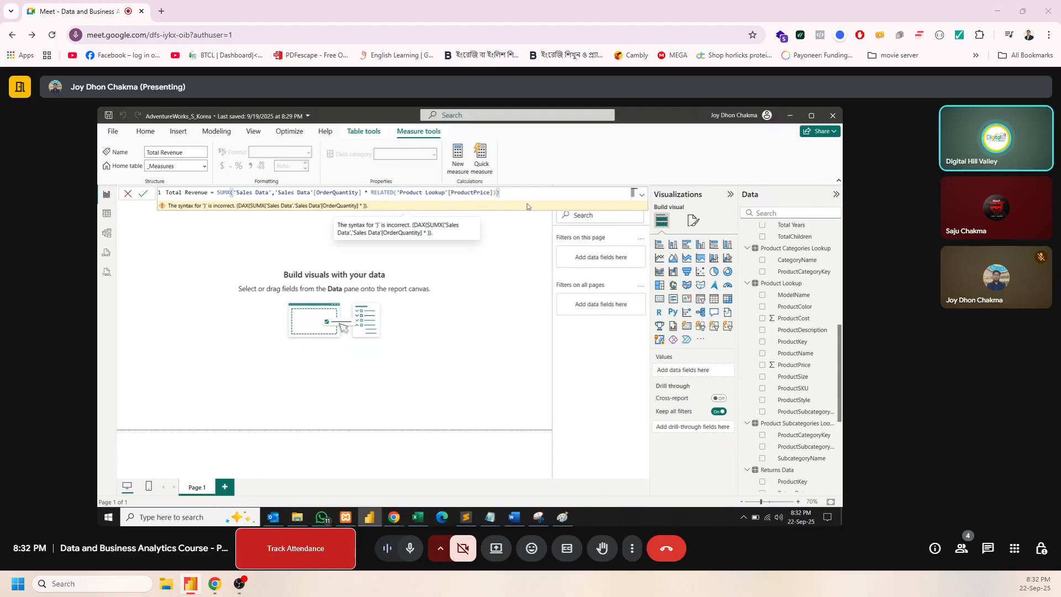
key("Return")
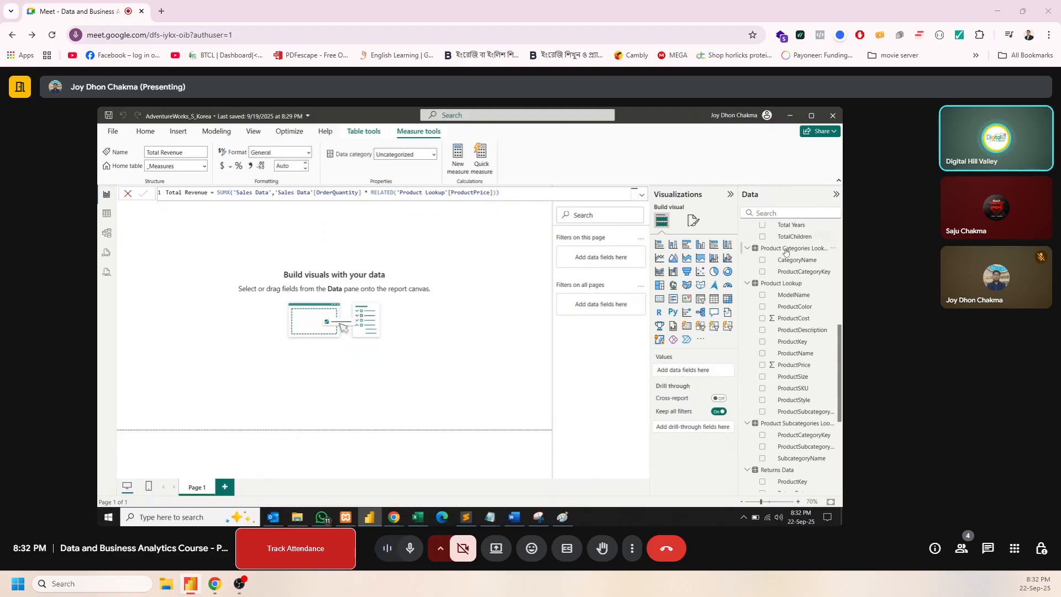
Add a card visual showing Total Revenue to Page 1 and shift it slightly down and inward from the canvas corner.
scroll(785, 252, "up", 10)
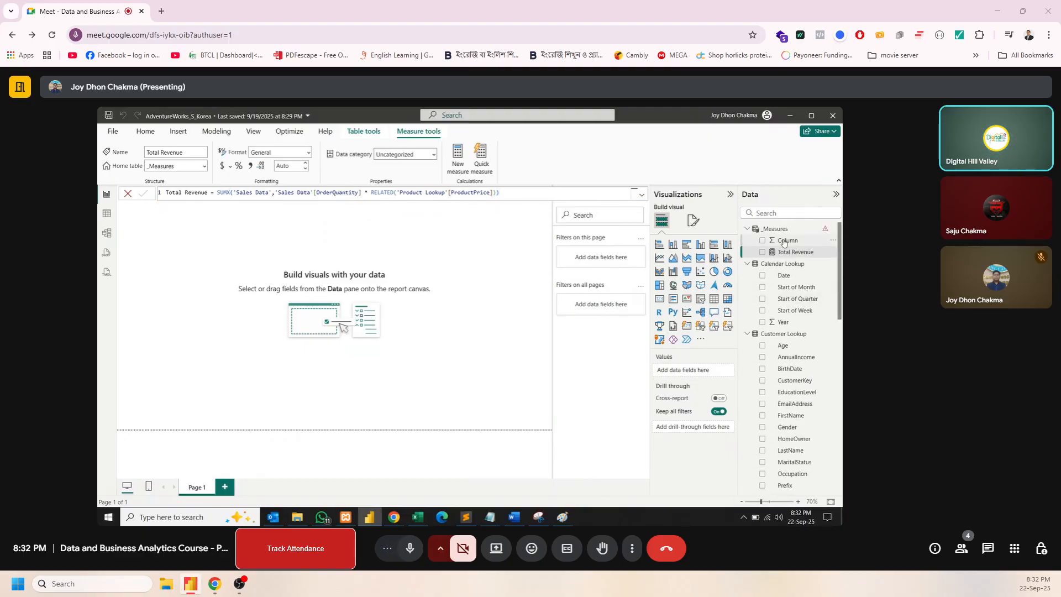
left_click(463, 310)
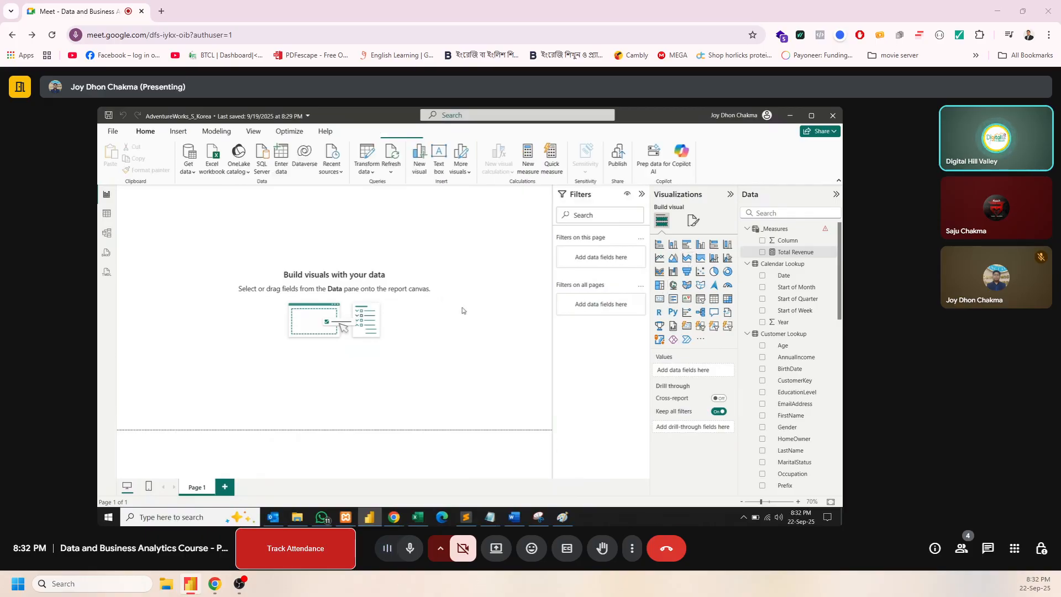
left_click(659, 300)
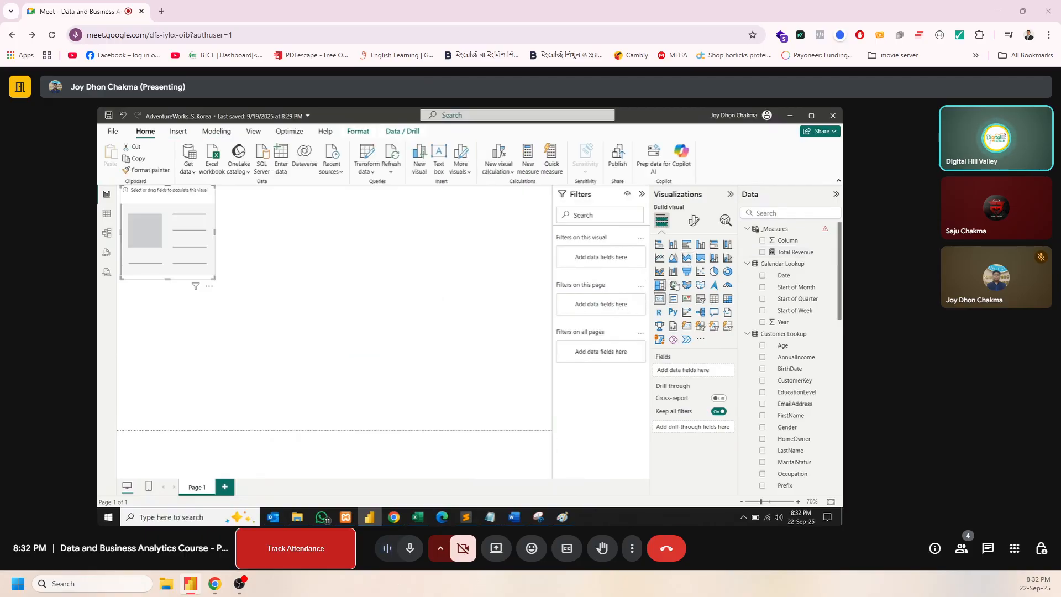
left_click_drag(795, 252, 690, 370)
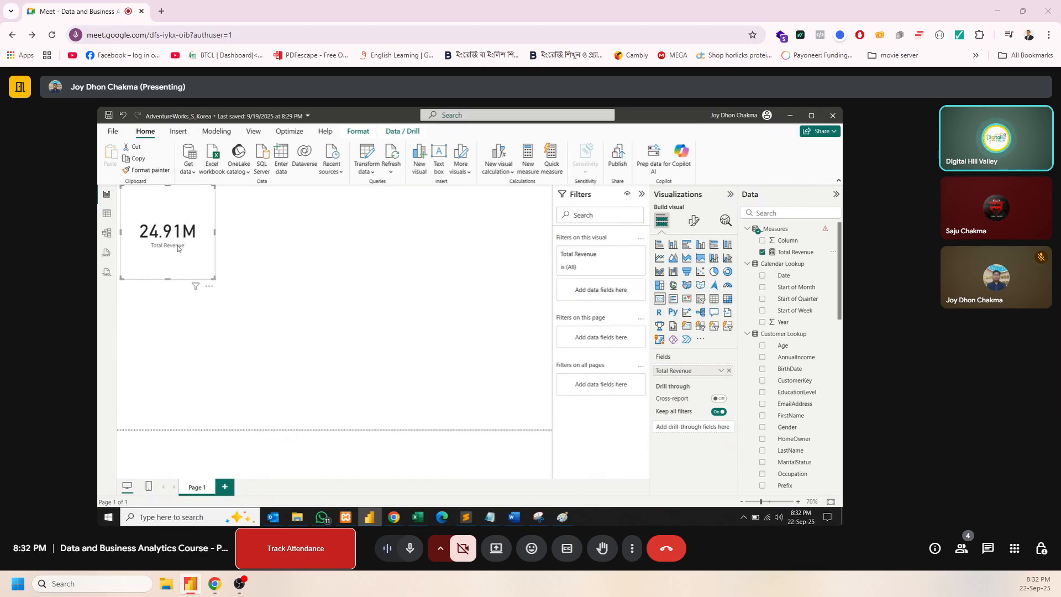
left_click_drag(178, 249, 196, 275)
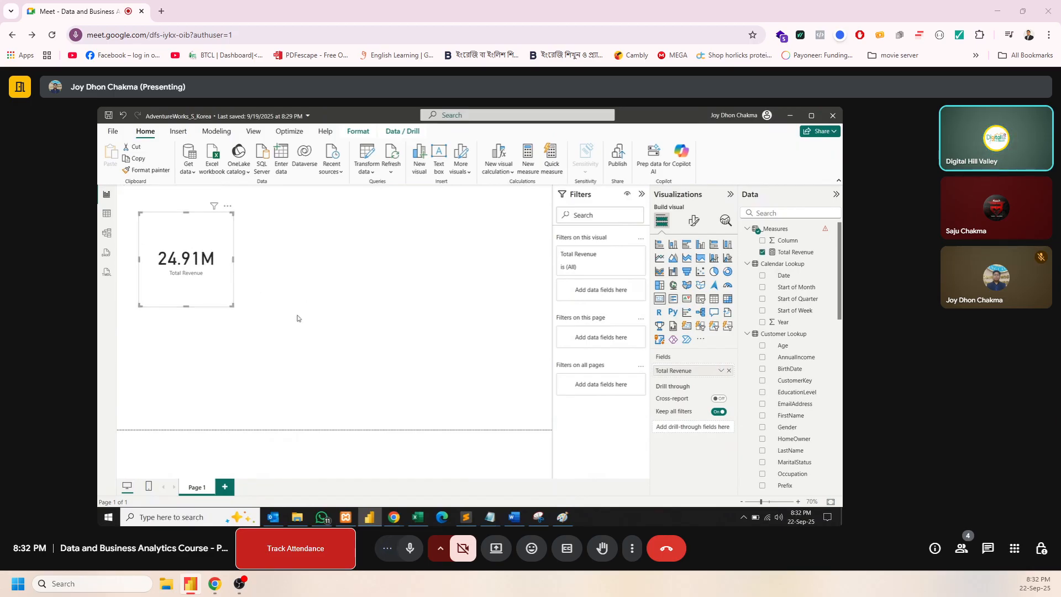
left_click(381, 282)
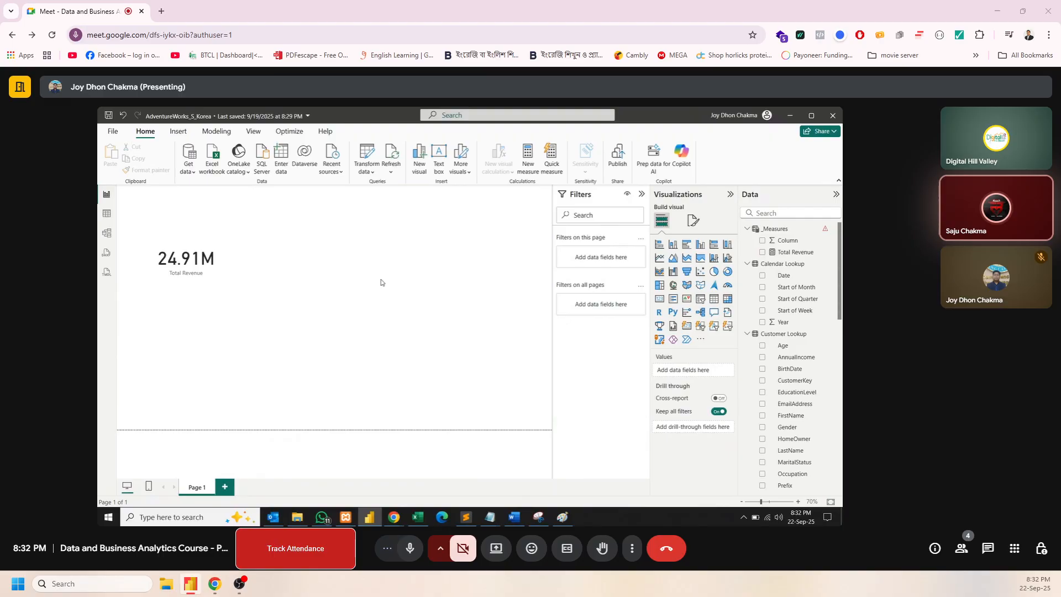
left_click(795, 228)
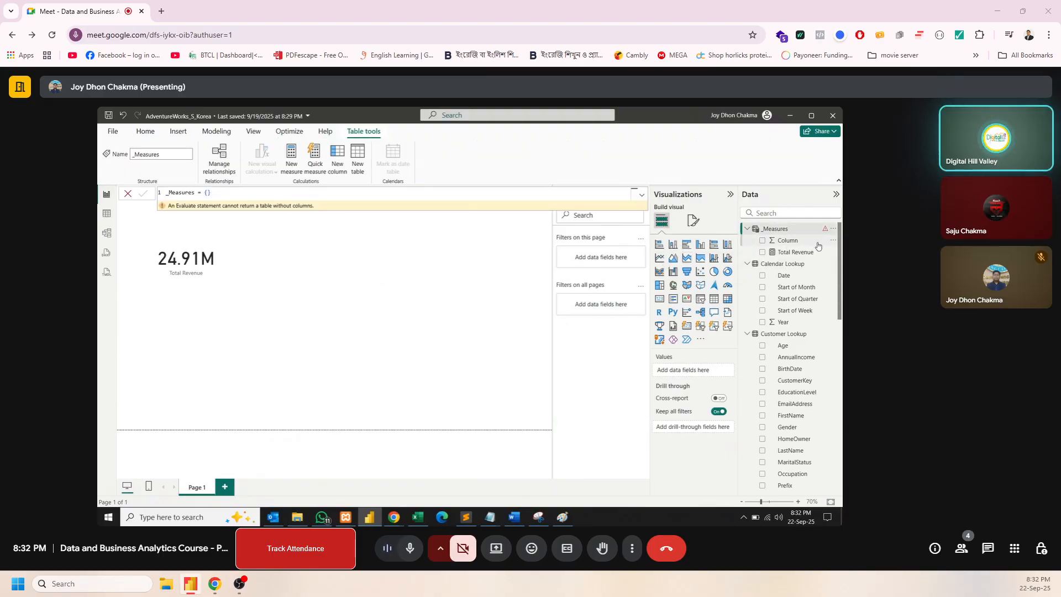
left_click(207, 192)
key("BackSpace")
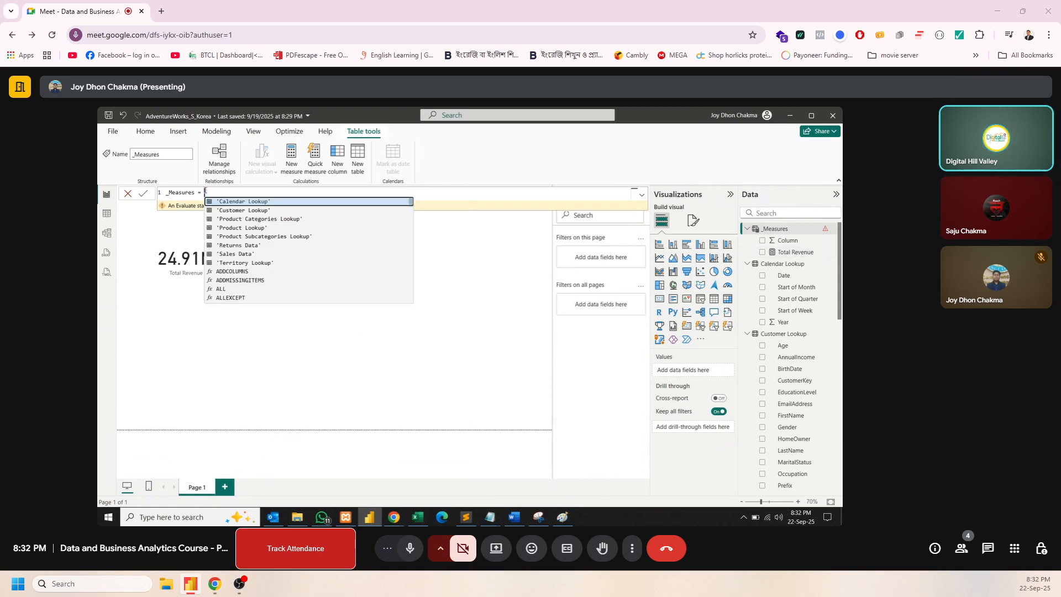
left_click(288, 385)
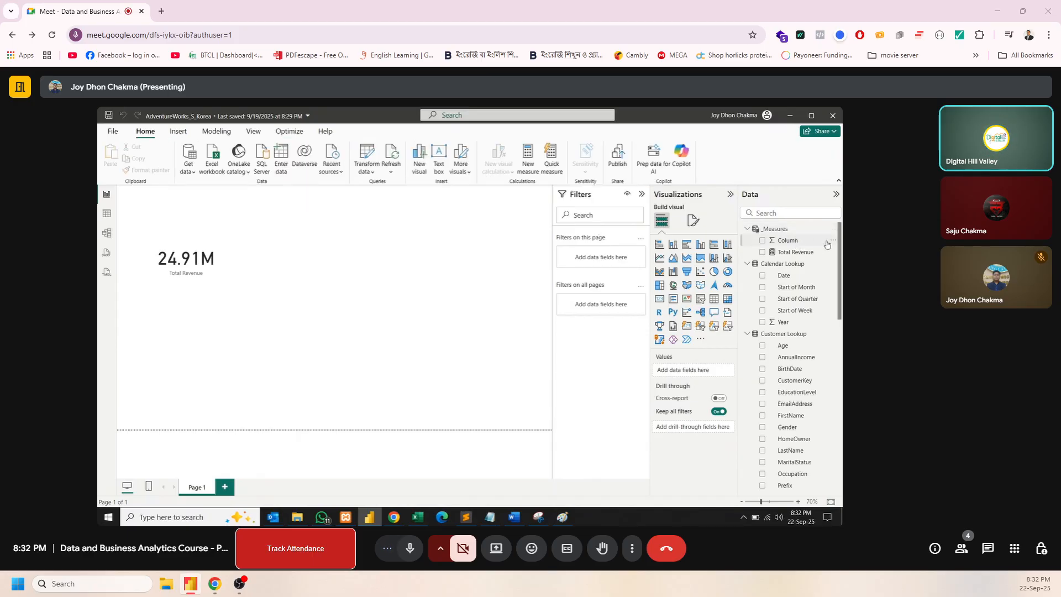
Hide the placeholder field named Column in the _Measures table.
right_click(794, 243)
left_click(792, 330)
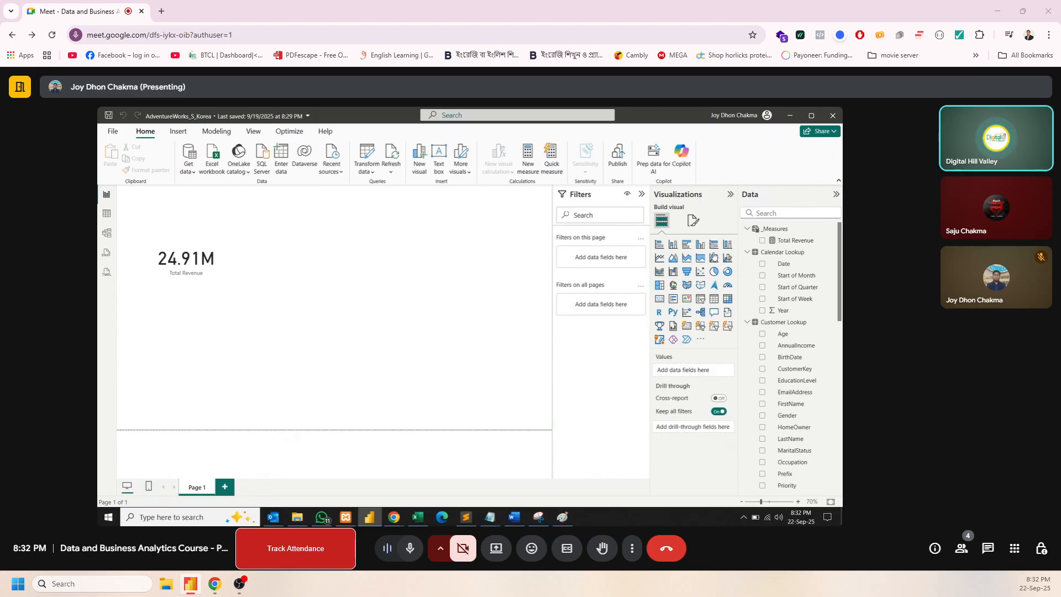
left_click(794, 243)
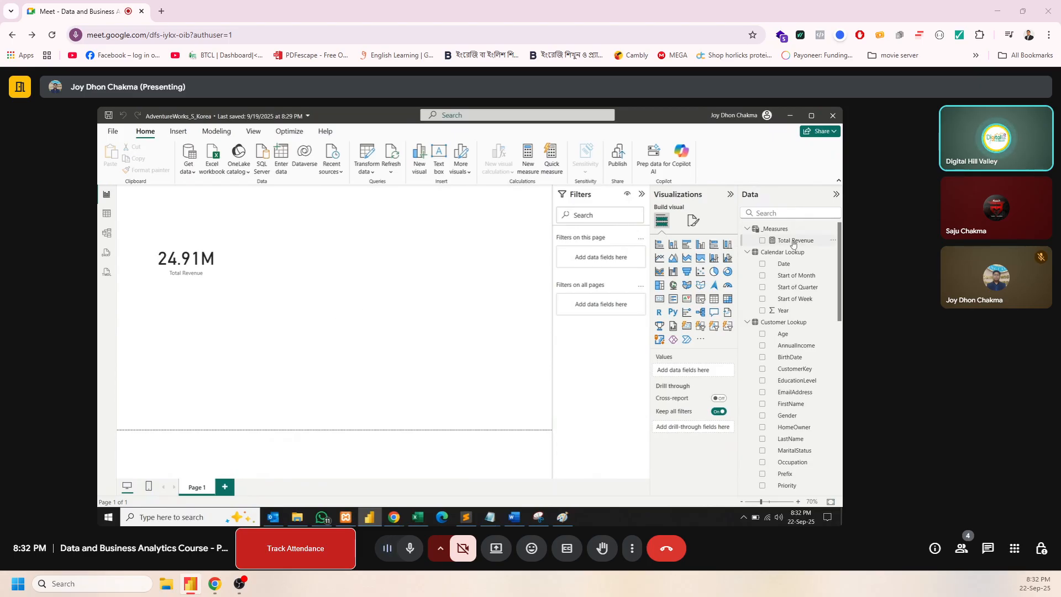
left_click(507, 278)
Create another measure in the _Measures table and name it Total Profit in its formula.
right_click(775, 231)
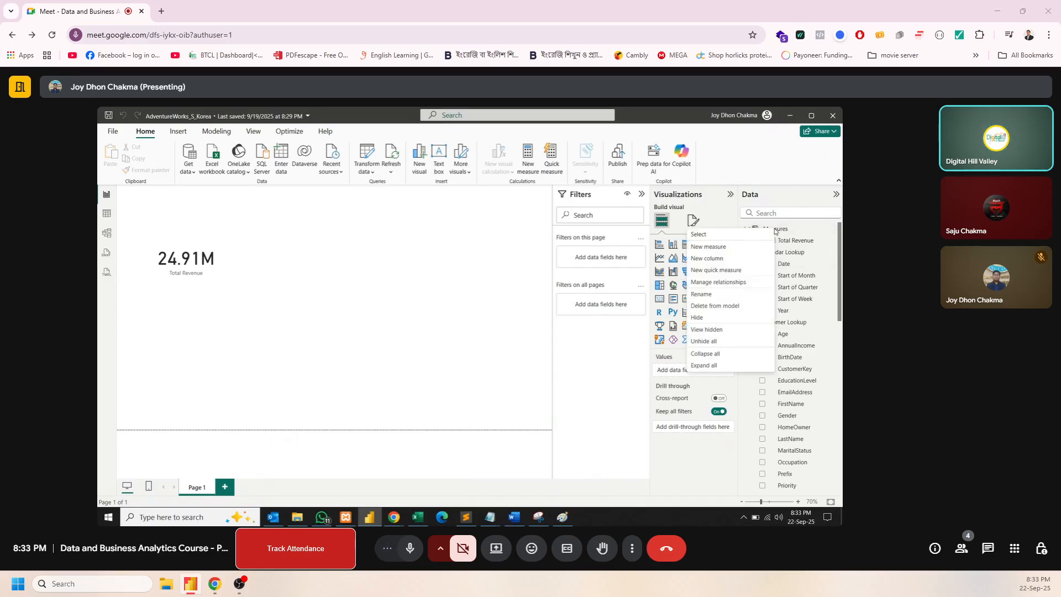
left_click(724, 252)
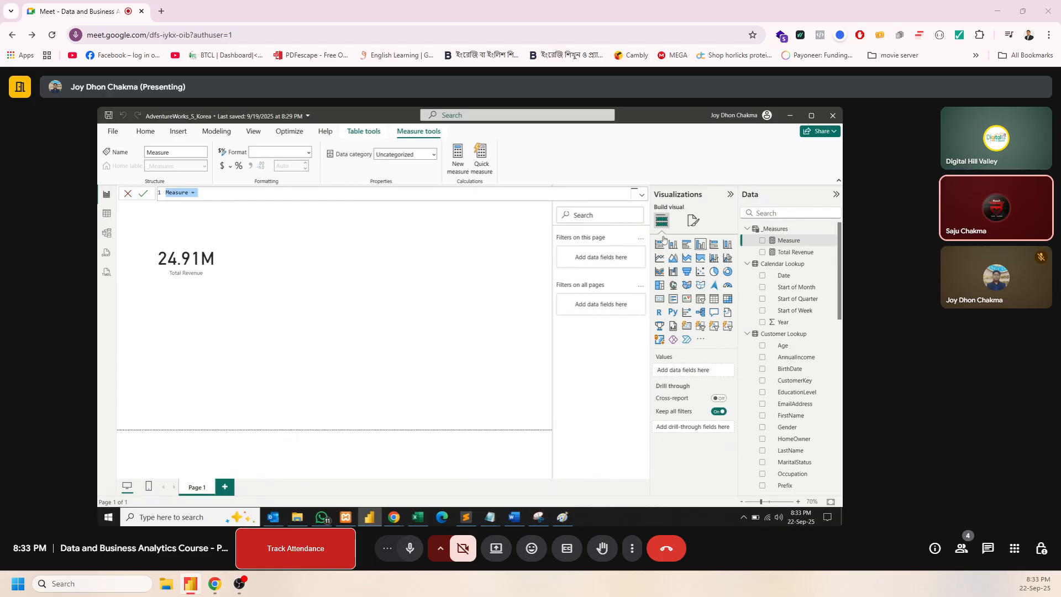
double_click(181, 192)
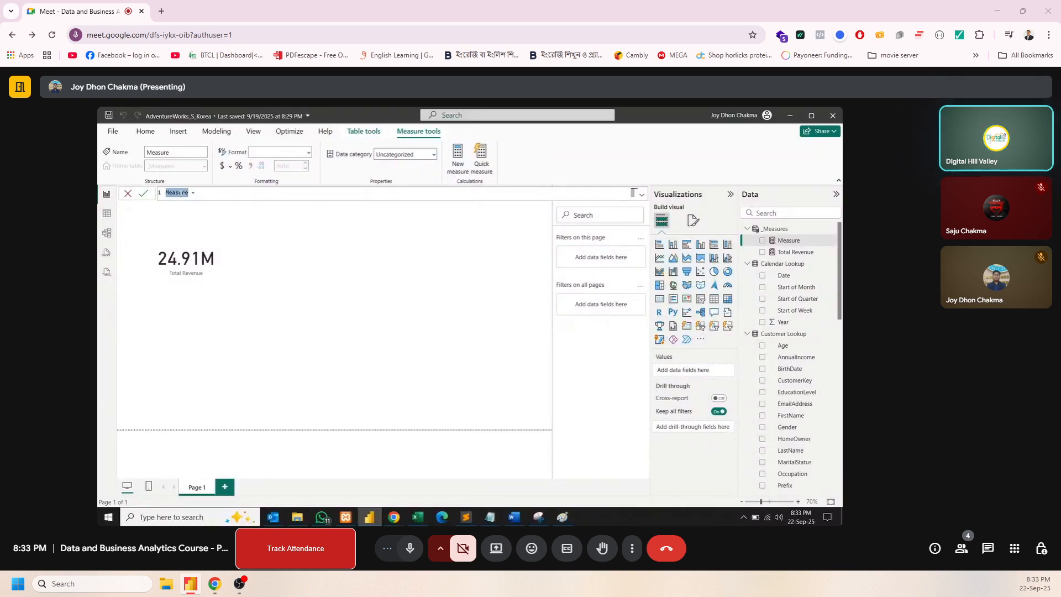
type("Total Pr")
type("ifit")
double_click(193, 192)
type("Profit")
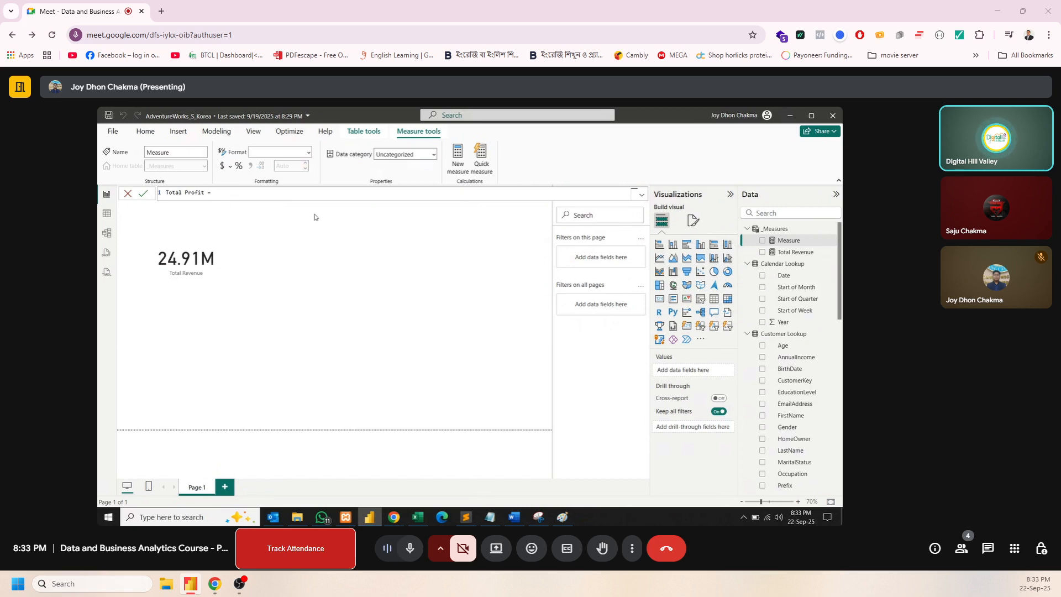
Start the Total Profit formula with [Total Revenue] followed by a minus sign, and check the Product Lookup fields for the cost column.
type("[")
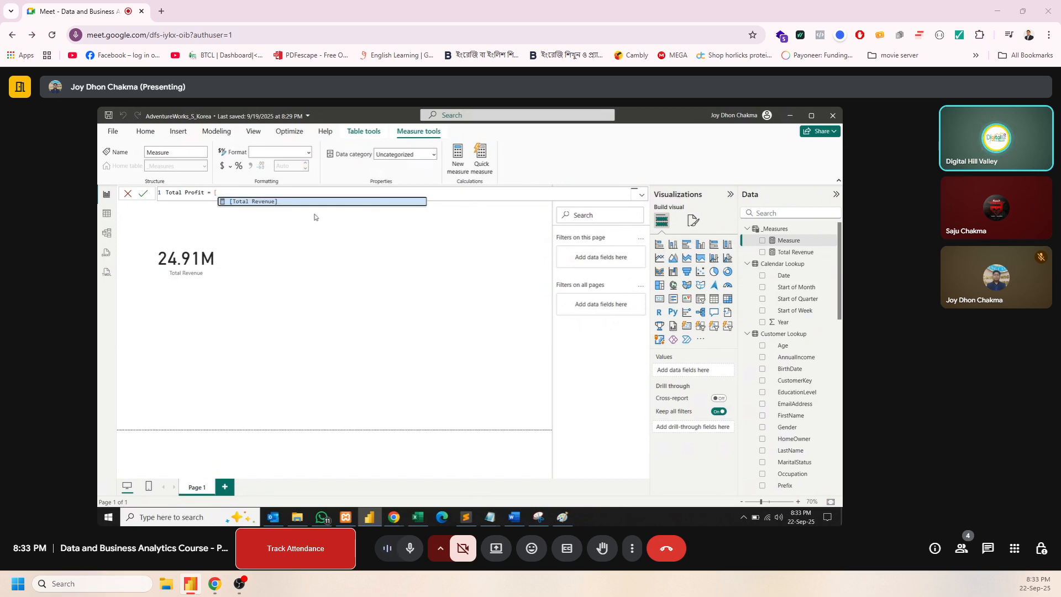
key("Tab")
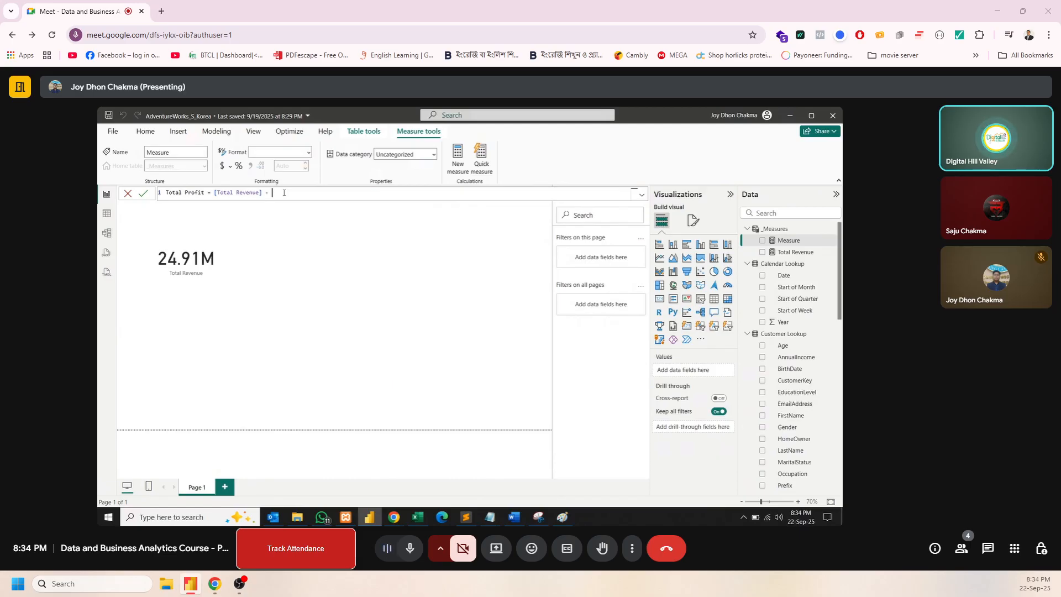
scroll(812, 376, "down", 3)
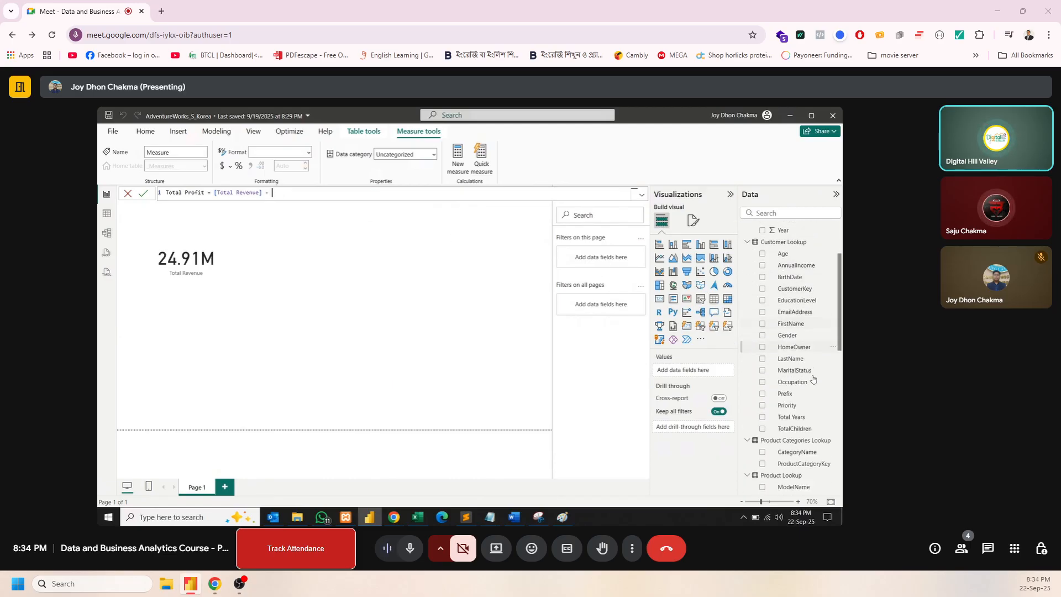
scroll(813, 378, "down", 5)
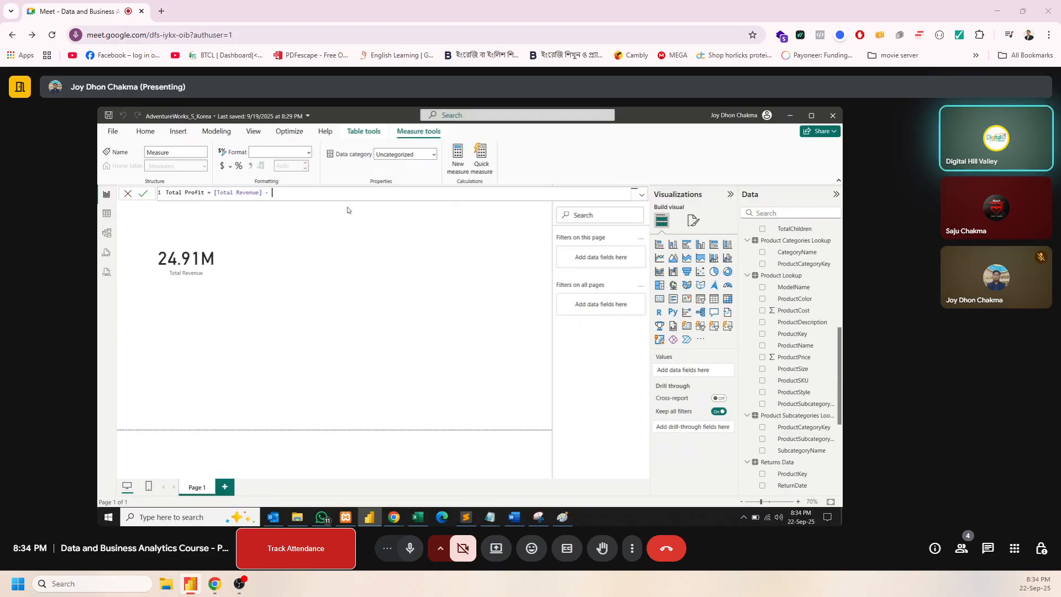
Complete the Total Profit formula by subtracting SUM('Product Lookup'[ProductCost]) and commit the measure.
type("S")
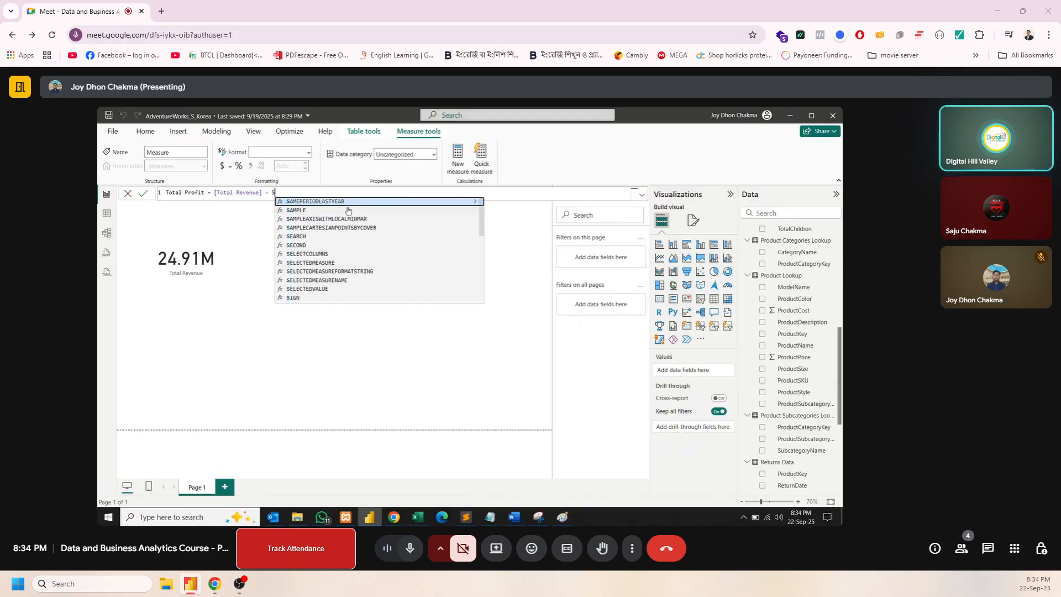
type("UM(")
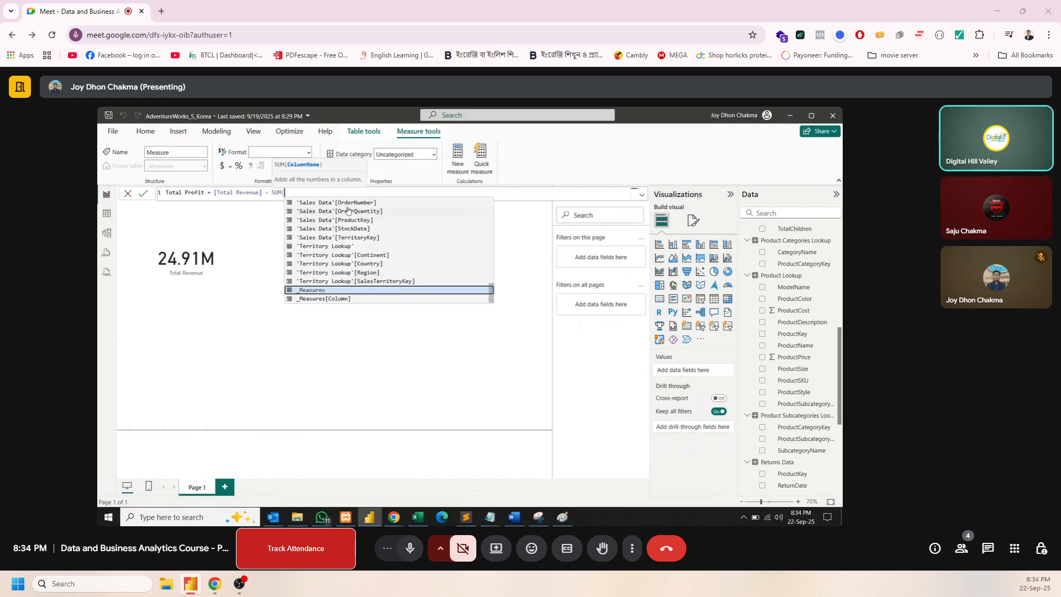
type("prod")
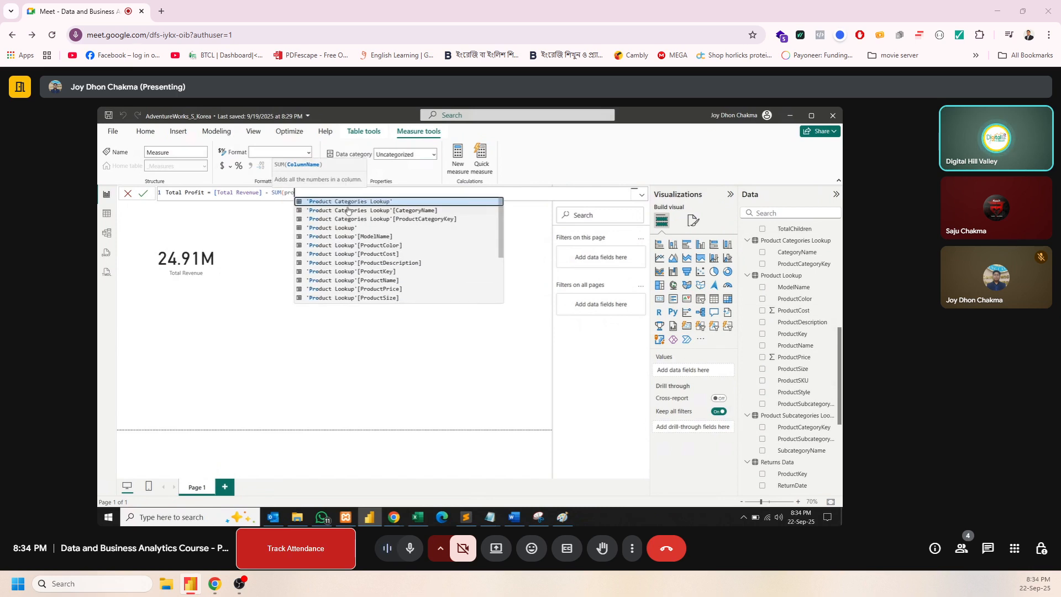
key("Down")
key("Down")
key("Down")
key("Down")
key("Down")
key("Down")
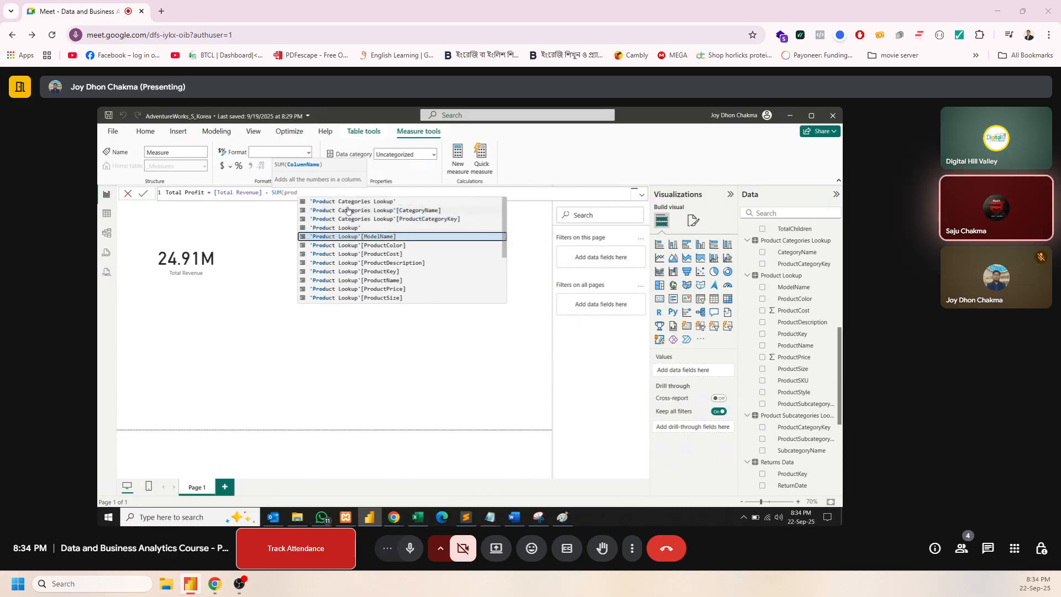
key("Tab")
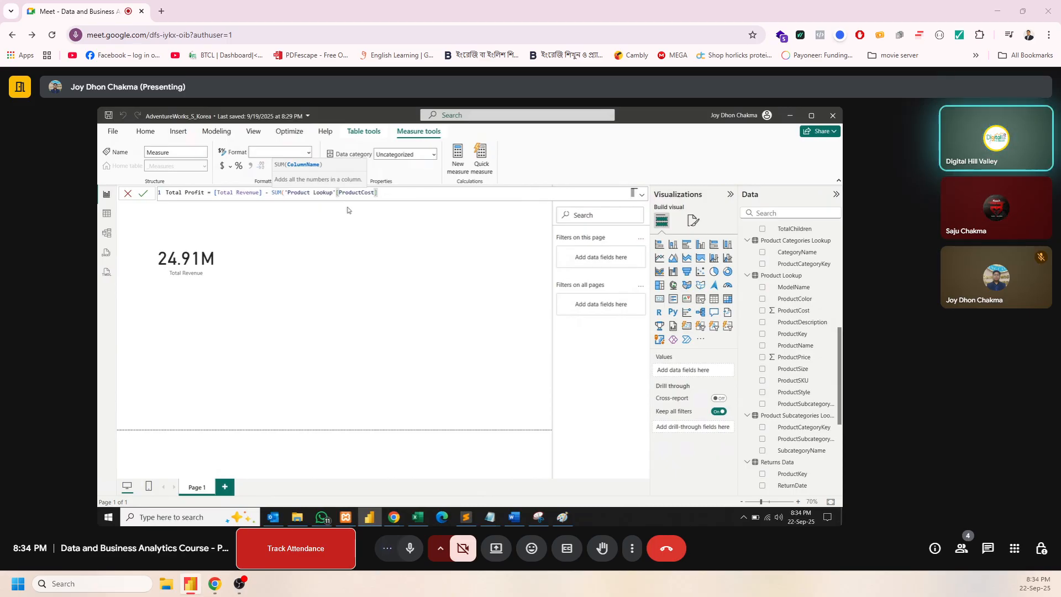
type(")")
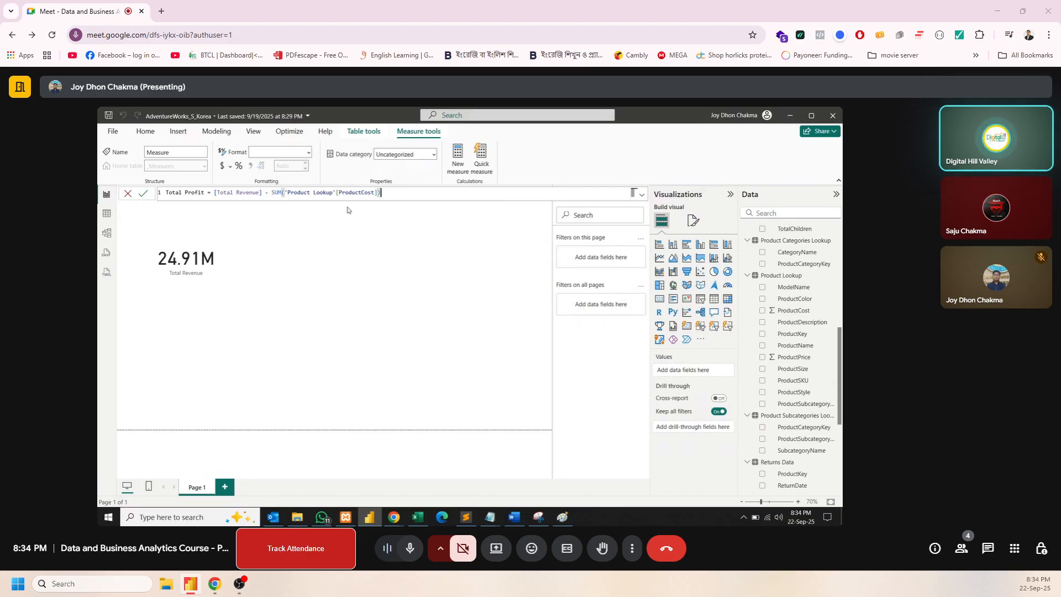
key("Return")
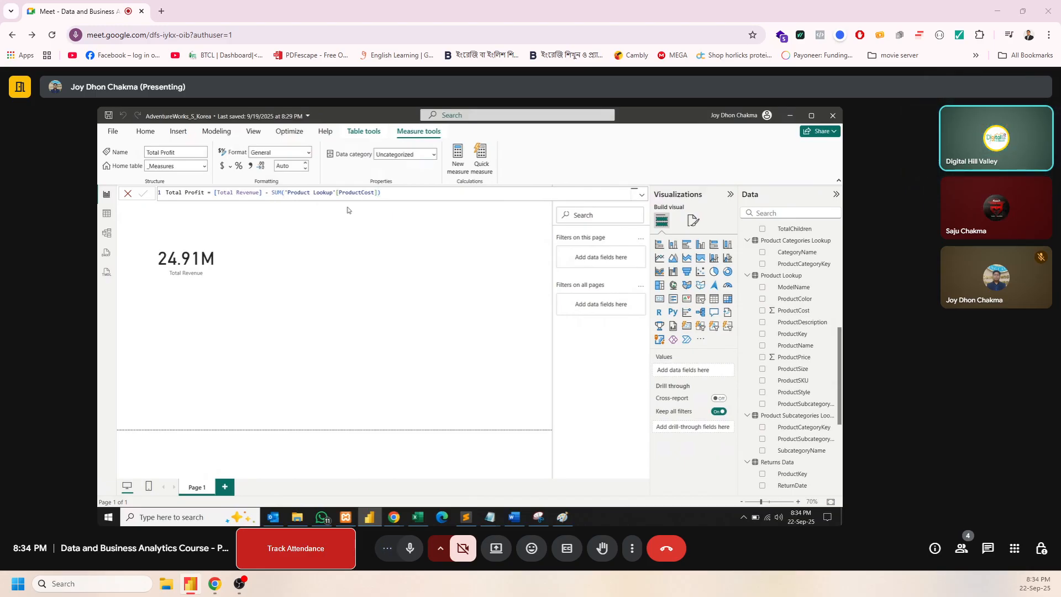
Add a second card visual showing Total Profit and align it beside the Total Revenue card.
left_click(471, 314)
left_click(659, 299)
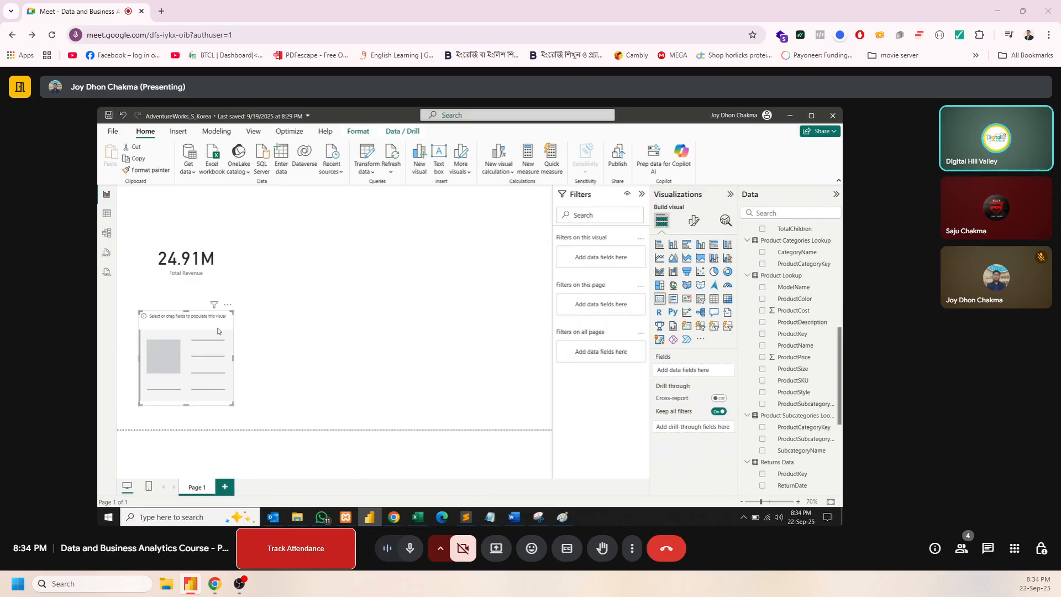
left_click_drag(217, 330, 360, 243)
scroll(797, 268, "up", 10)
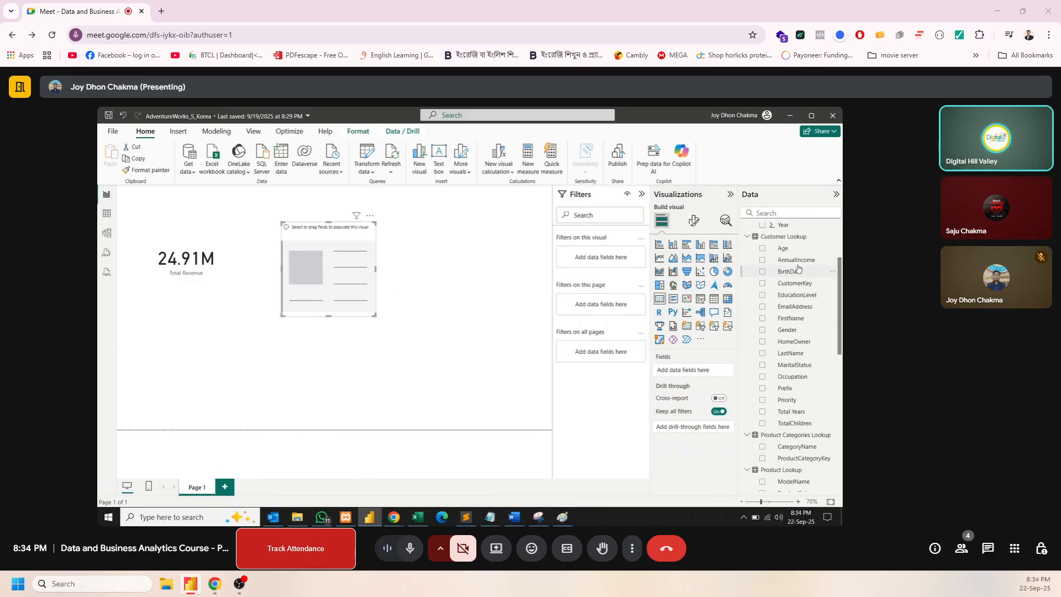
left_click_drag(797, 240, 688, 369)
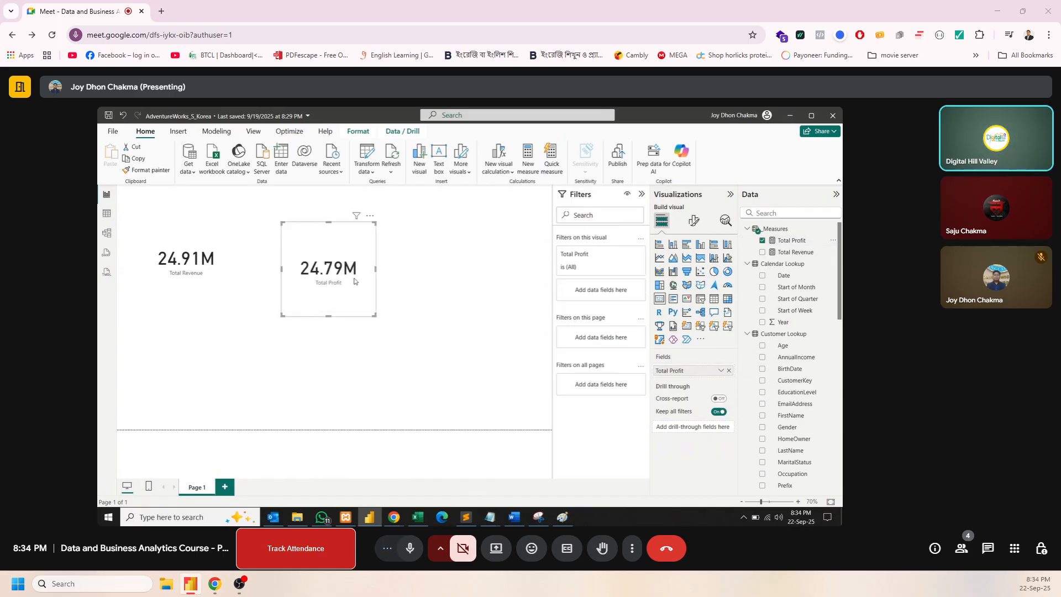
left_click_drag(329, 294, 300, 285)
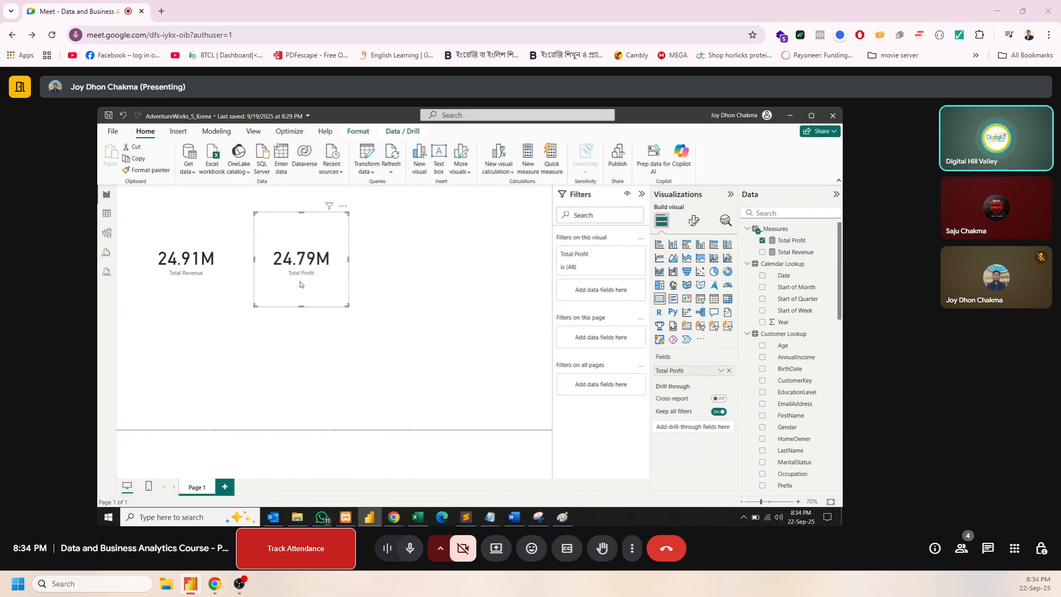
left_click(399, 276)
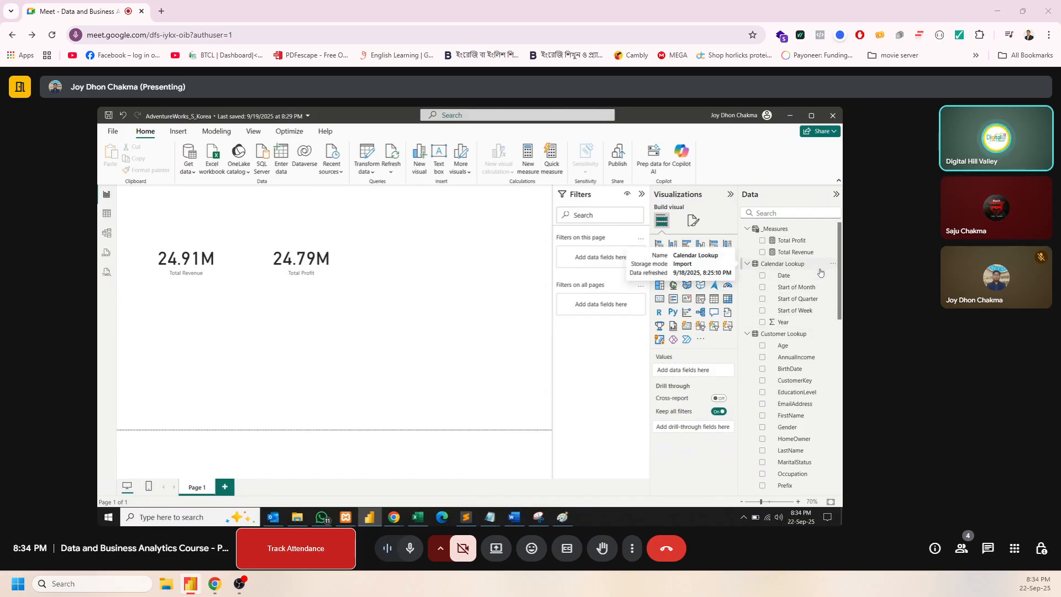
Create a new measure in the _Measures table, start its formula as Total Cost = SUM(, and check the Product Lookup fields for the cost column.
right_click(775, 235)
left_click(728, 255)
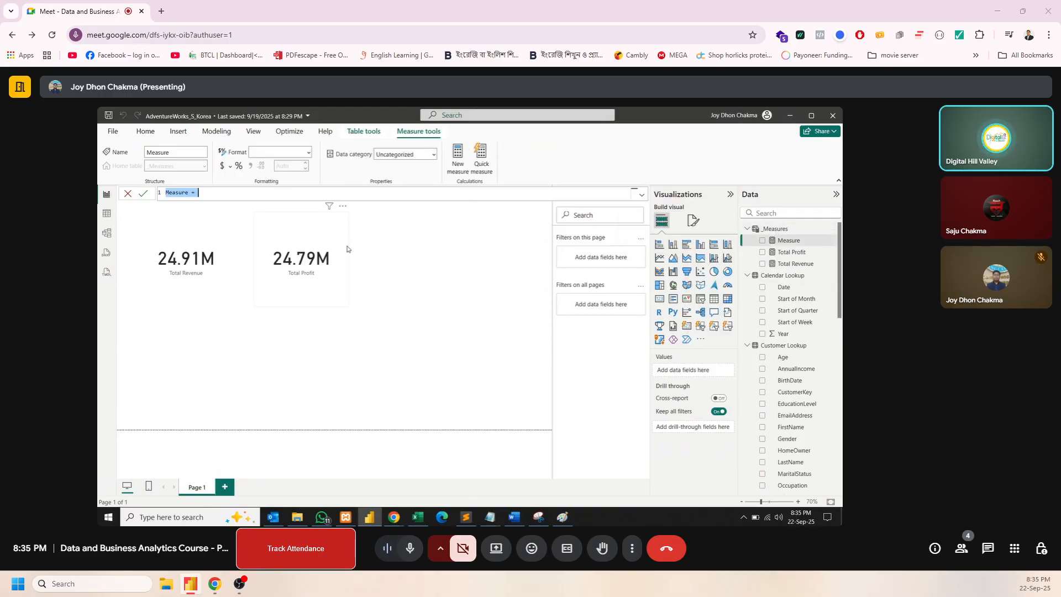
type("Total Cost = SUM(")
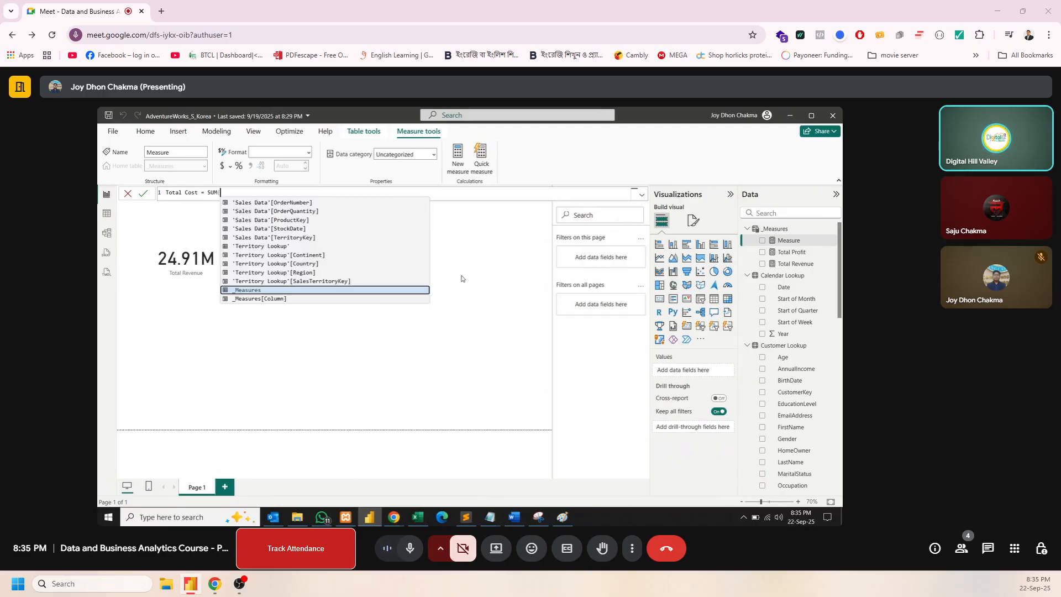
scroll(809, 387, "down", 3)
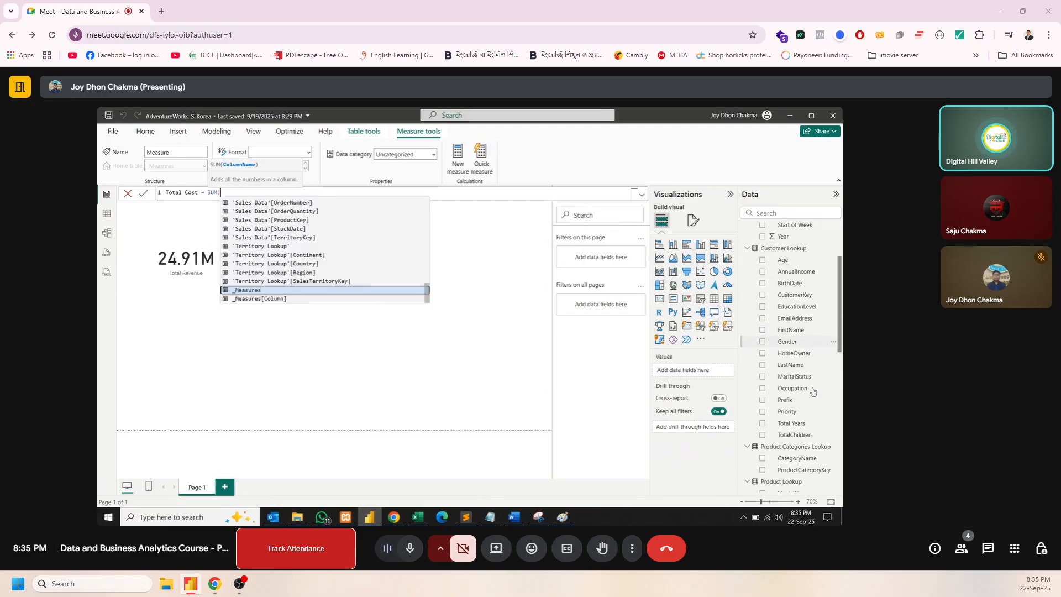
scroll(793, 365, "down", 3)
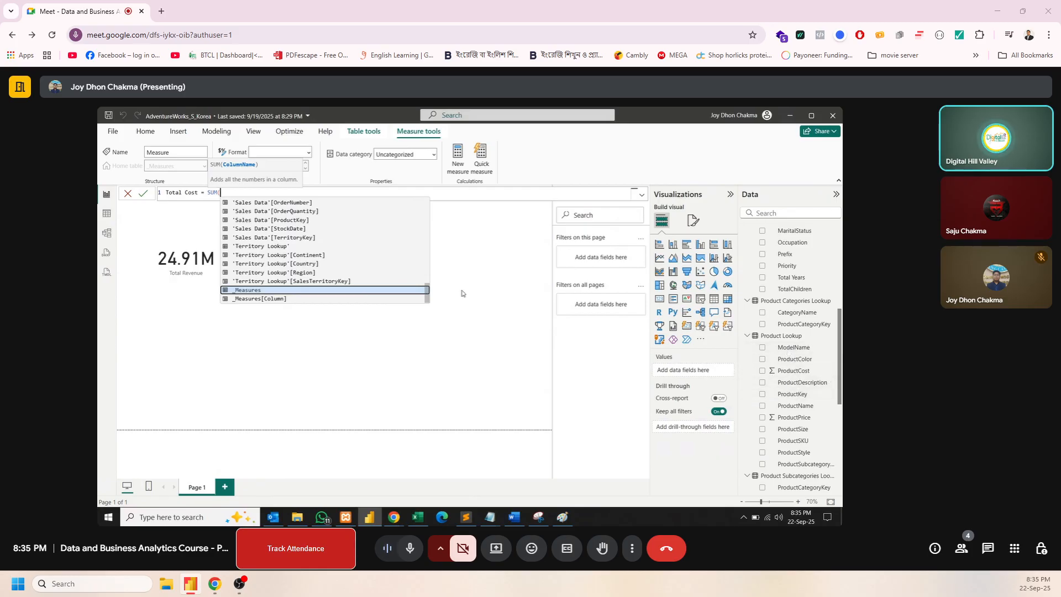
type("prod")
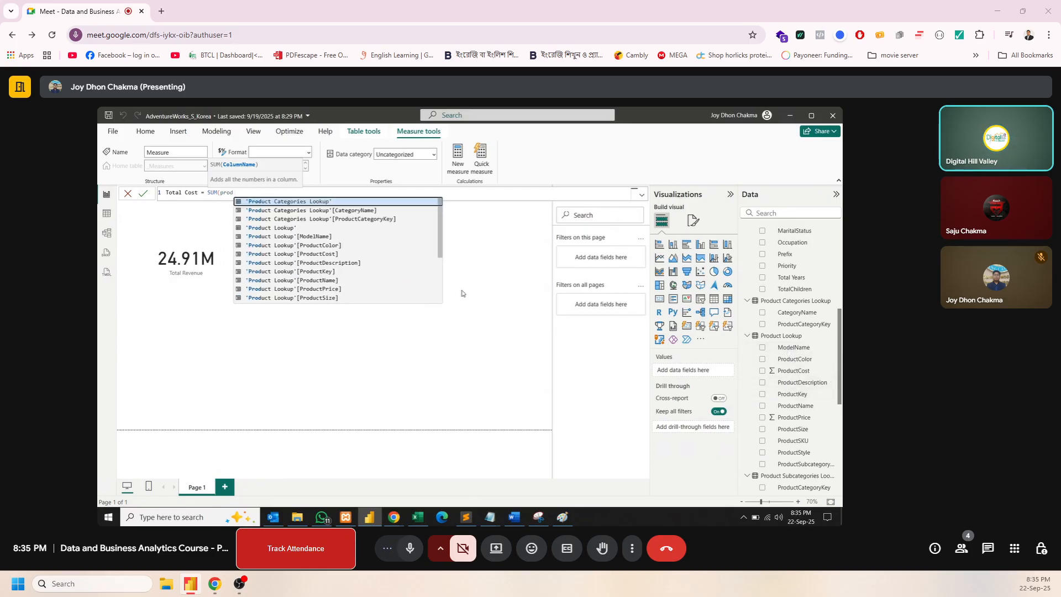
type("uct")
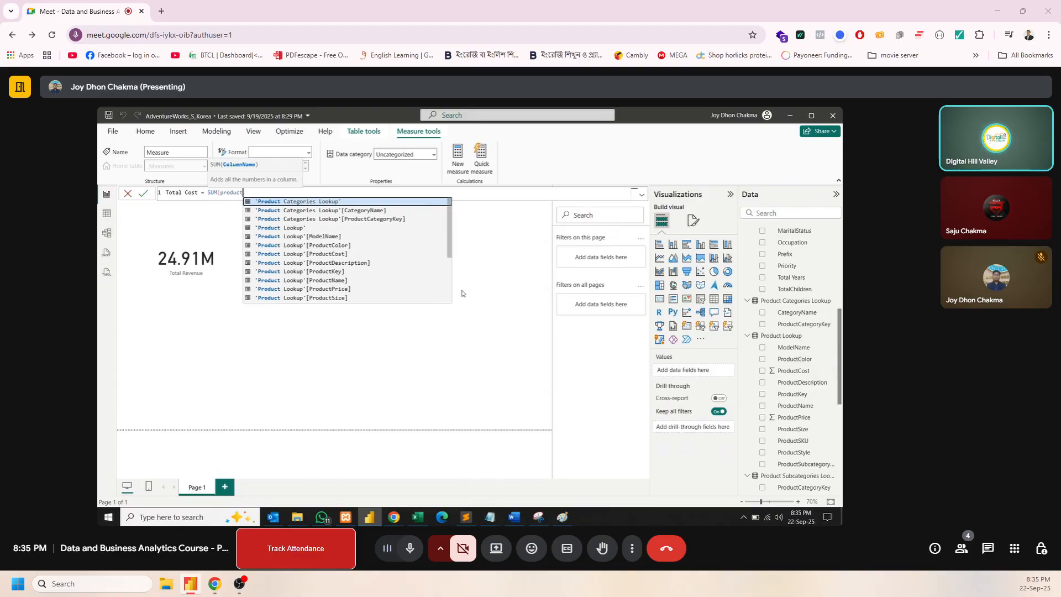
type(" cos")
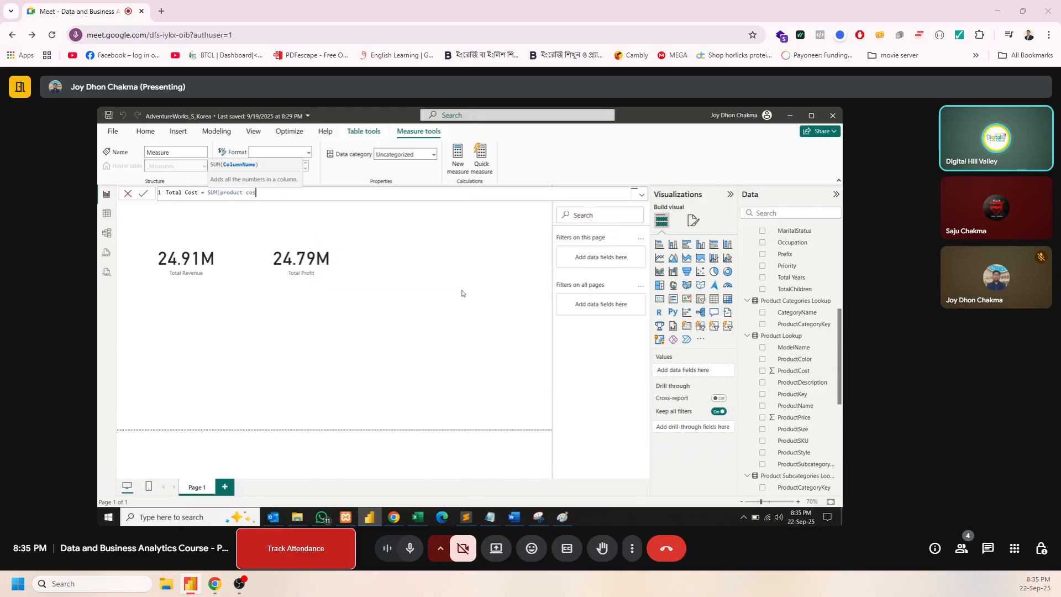
key("BackSpace")
key("BackSpace")
key("BackSpace")
key("BackSpace")
key("BackSpace")
key("BackSpace")
key("BackSpace")
key("BackSpace")
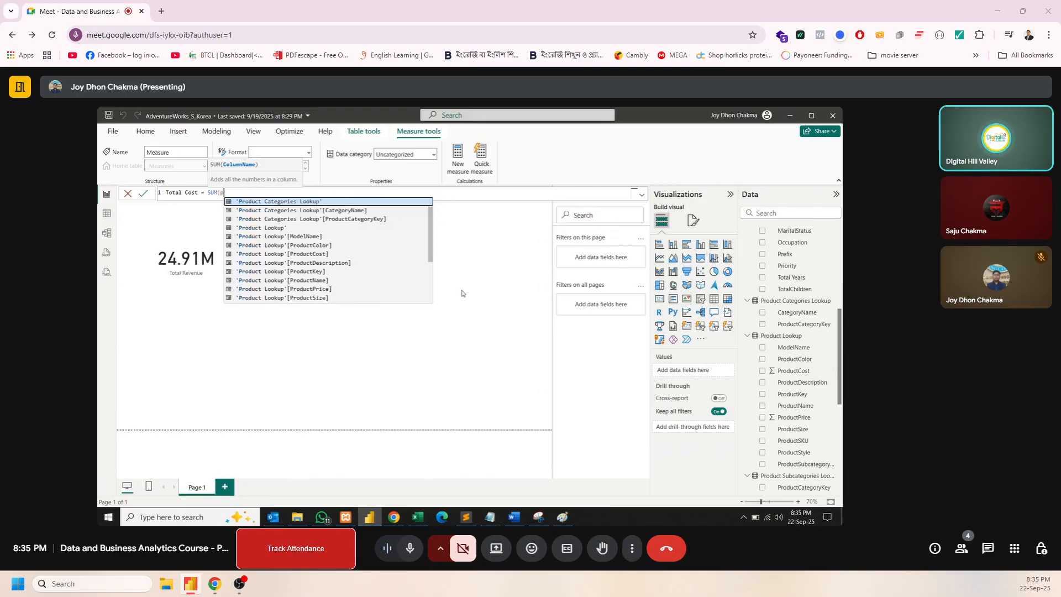
Complete the Total Cost formula with 'Product Lookup'[ProductCost] as the summed column and commit the measure.
type("duct")
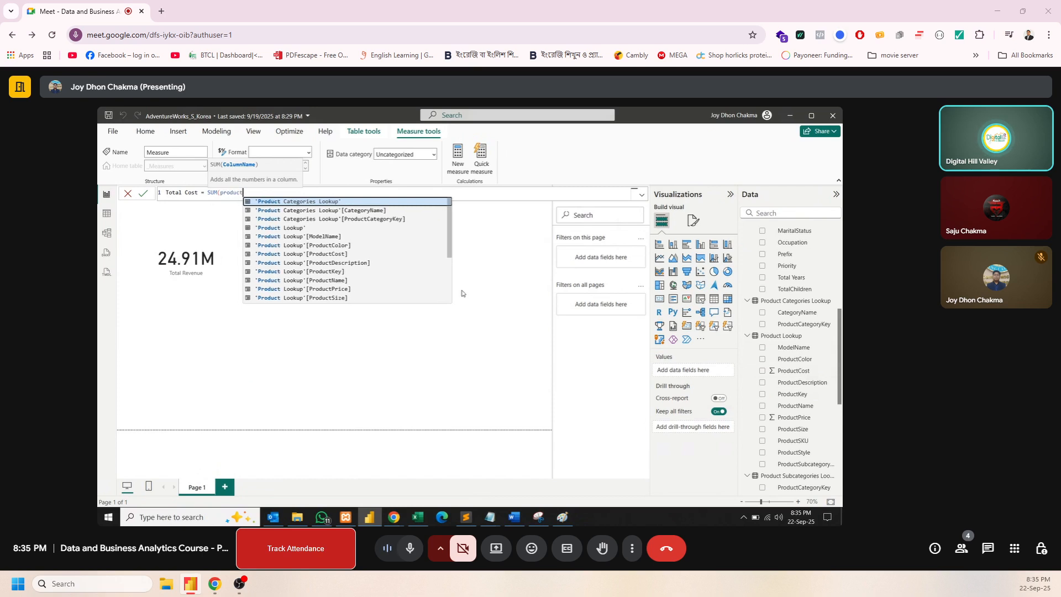
key("Down")
key("Down")
key("Down")
key("Down")
key("Down")
key("Down")
key("Down")
key("Down")
key("Down")
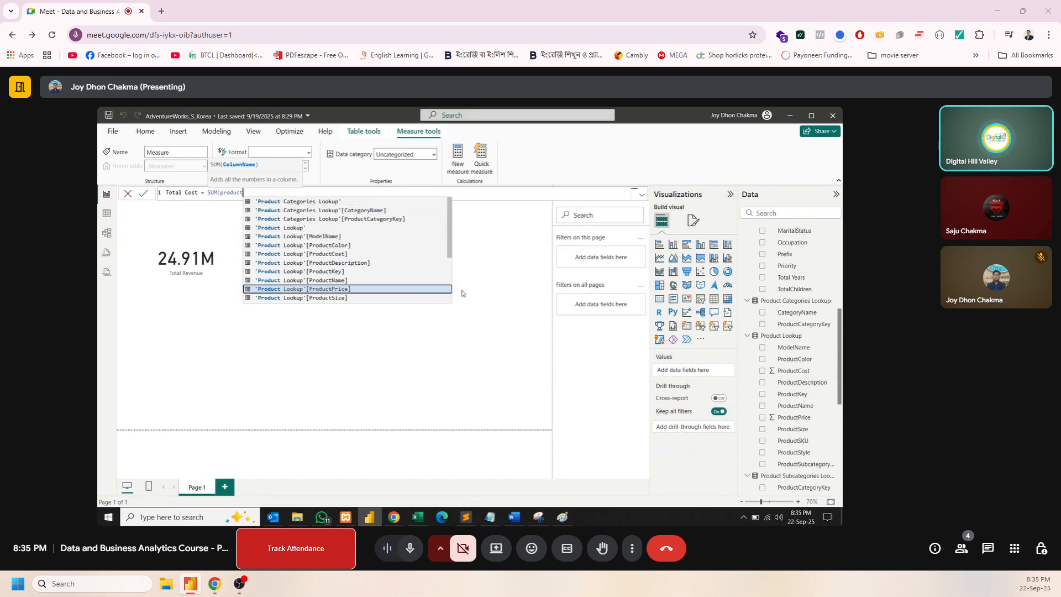
key("Up")
key("Up")
key("Up")
key("Tab")
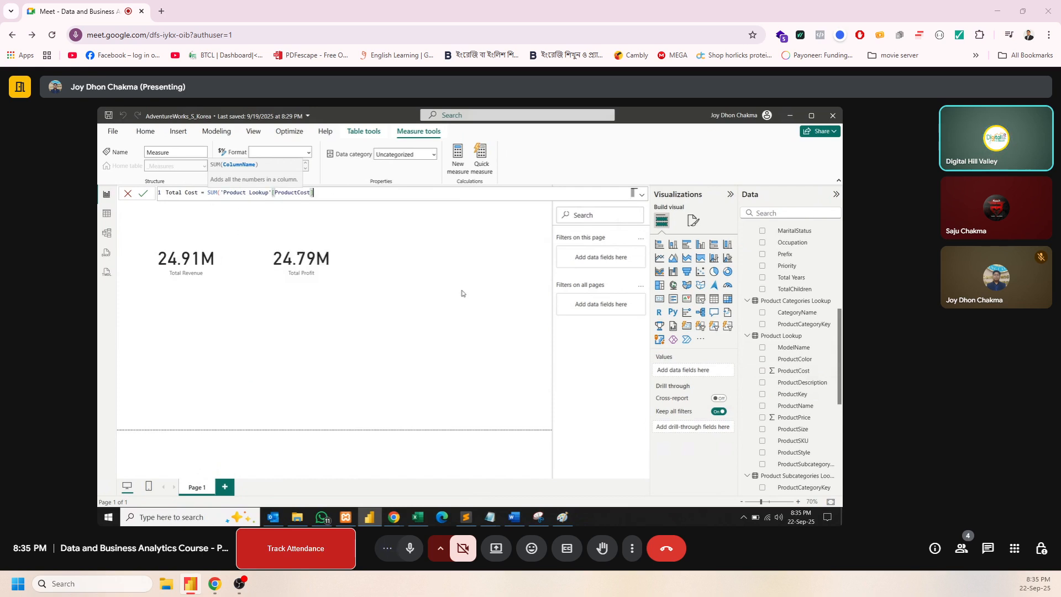
type(")")
key("Return")
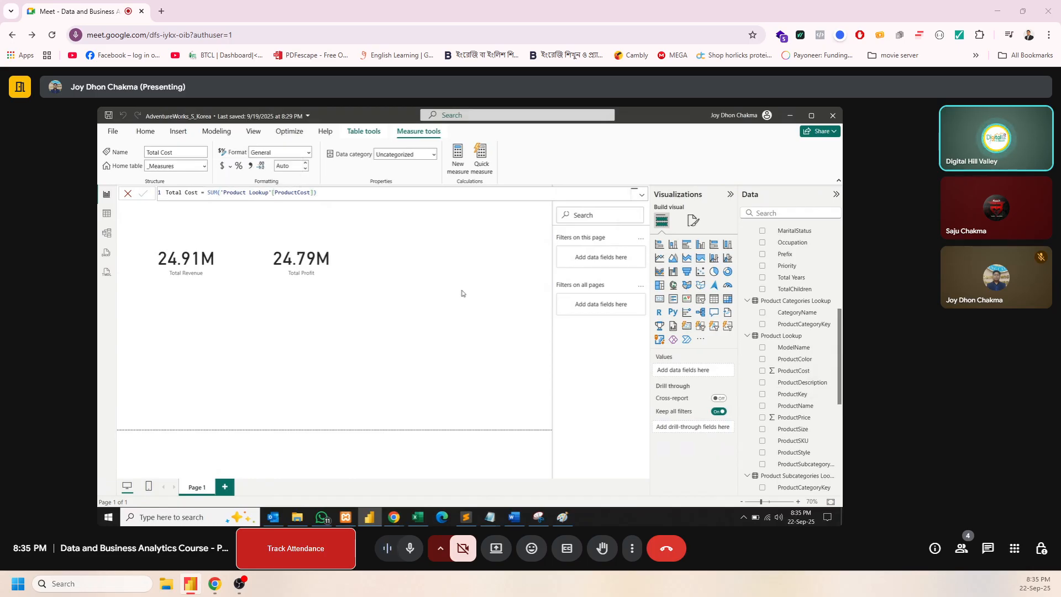
Add a third card visual showing Total Cost and move it directly beside the Total Profit card.
left_click(497, 302)
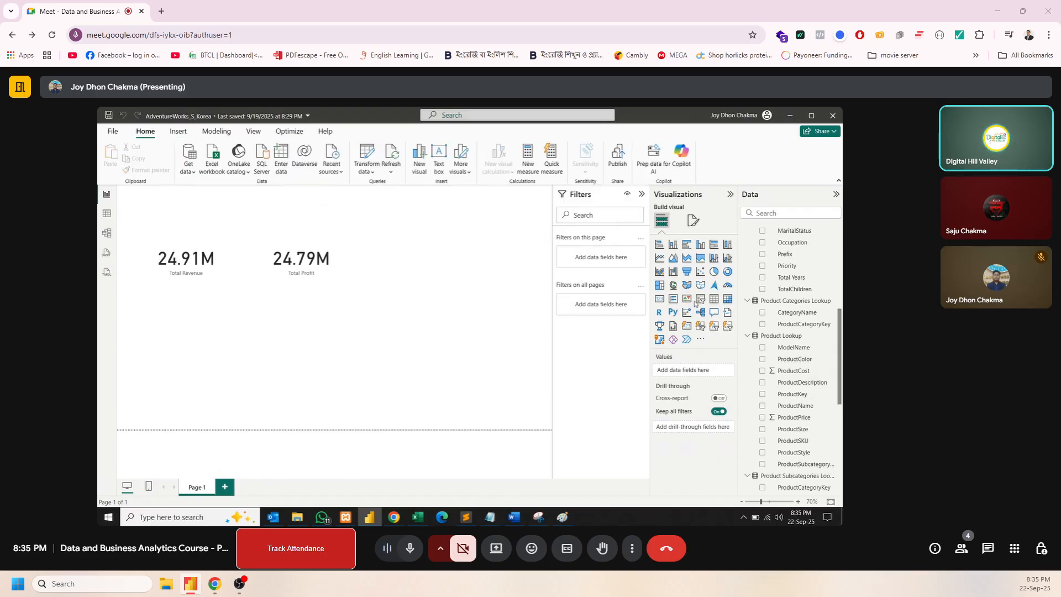
left_click(298, 279)
left_click(379, 280)
left_click(332, 267)
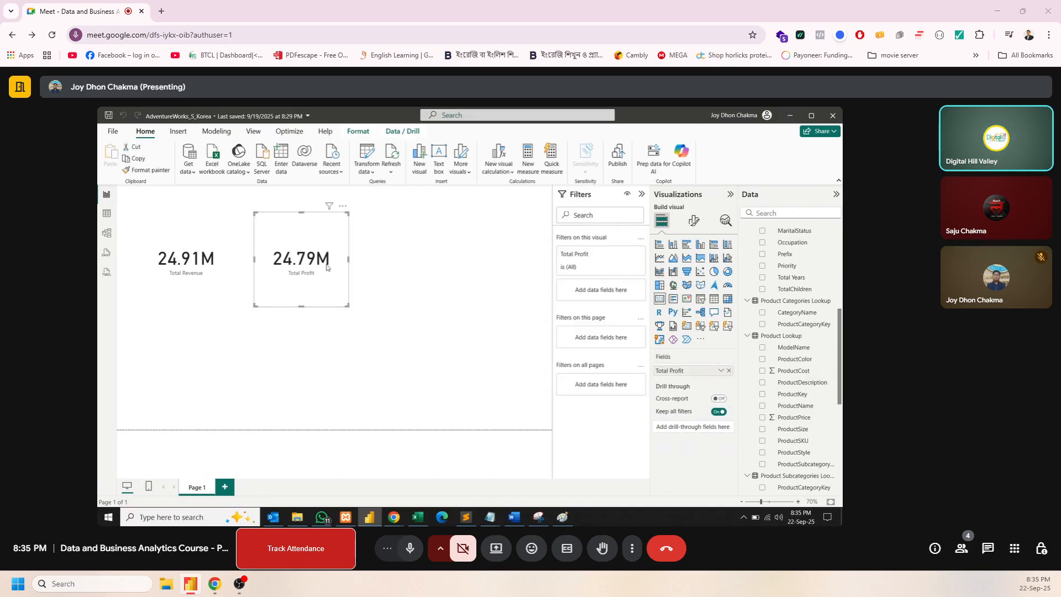
left_click(459, 268)
scroll(796, 356, "up", 4)
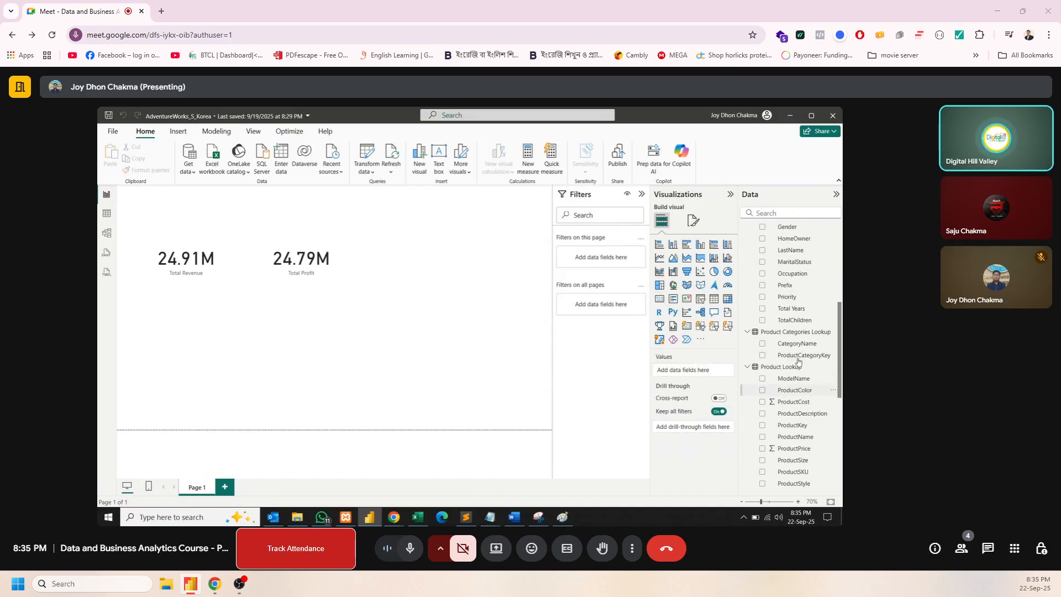
scroll(798, 362, "up", 1)
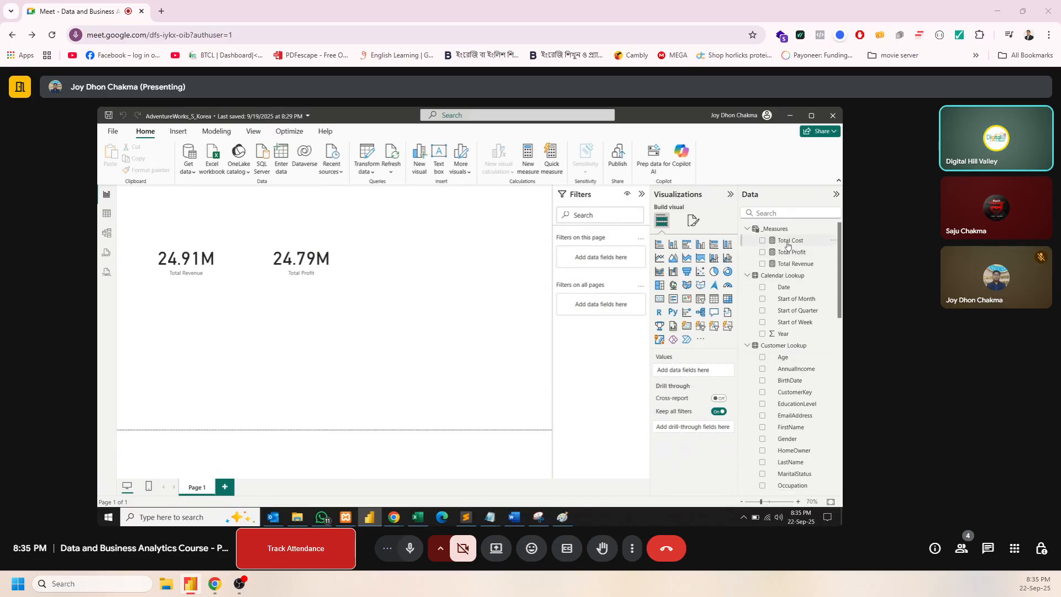
left_click_drag(790, 241, 451, 264)
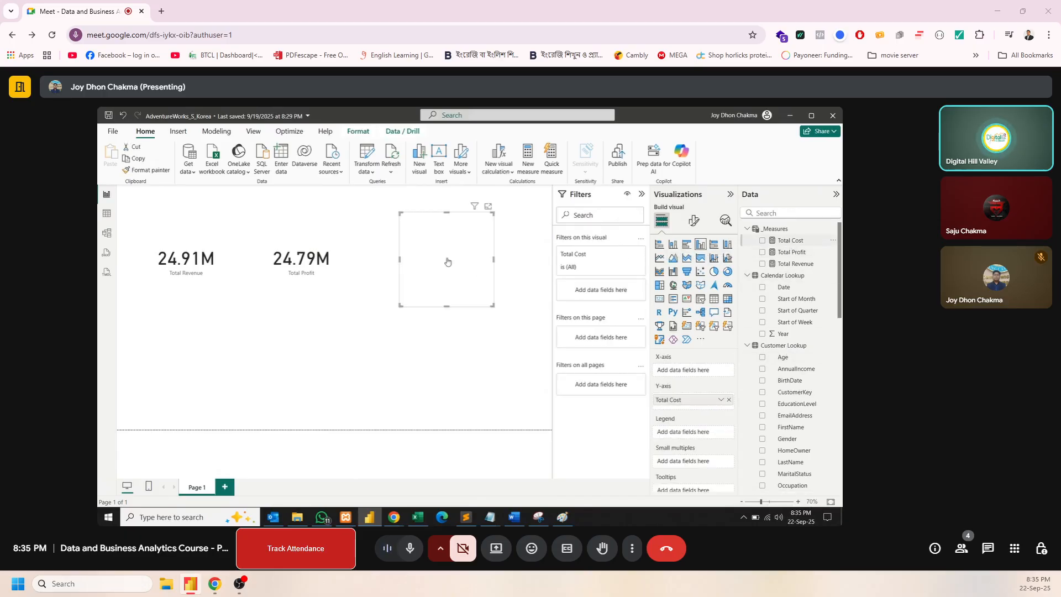
left_click(659, 298)
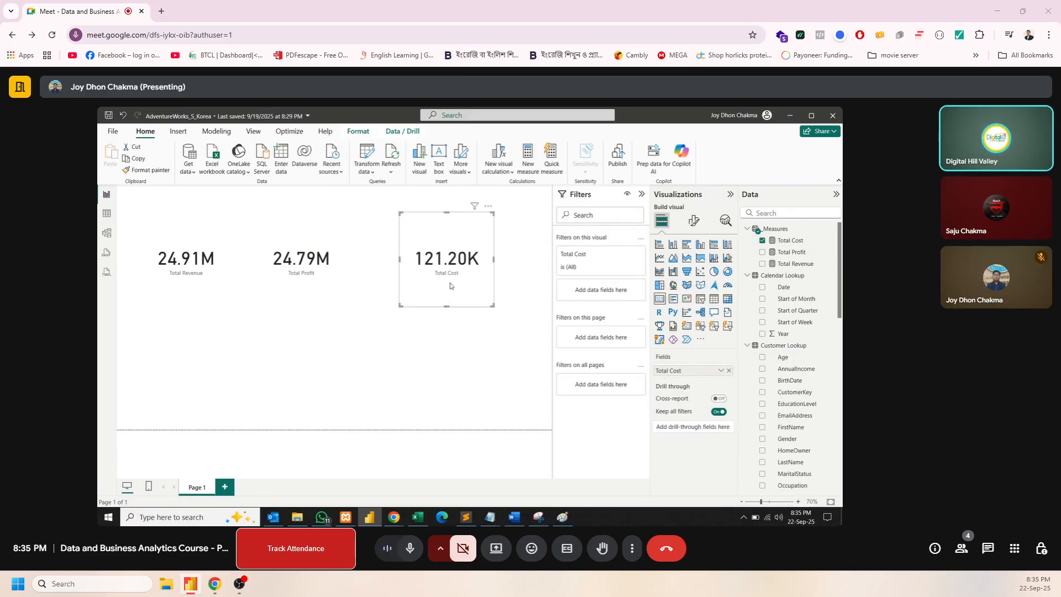
left_click_drag(447, 269, 390, 272)
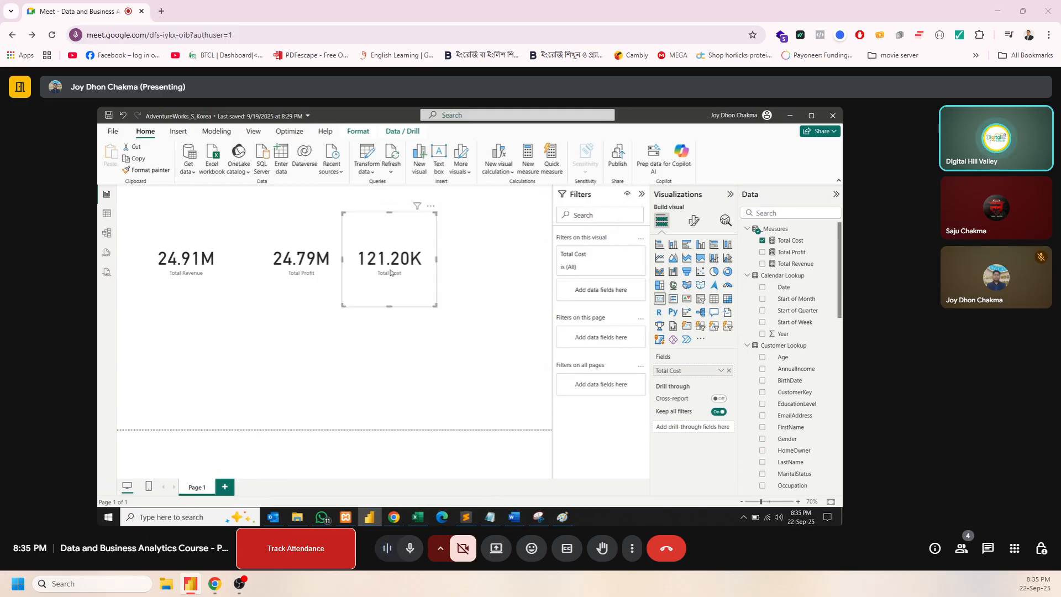
left_click(289, 270)
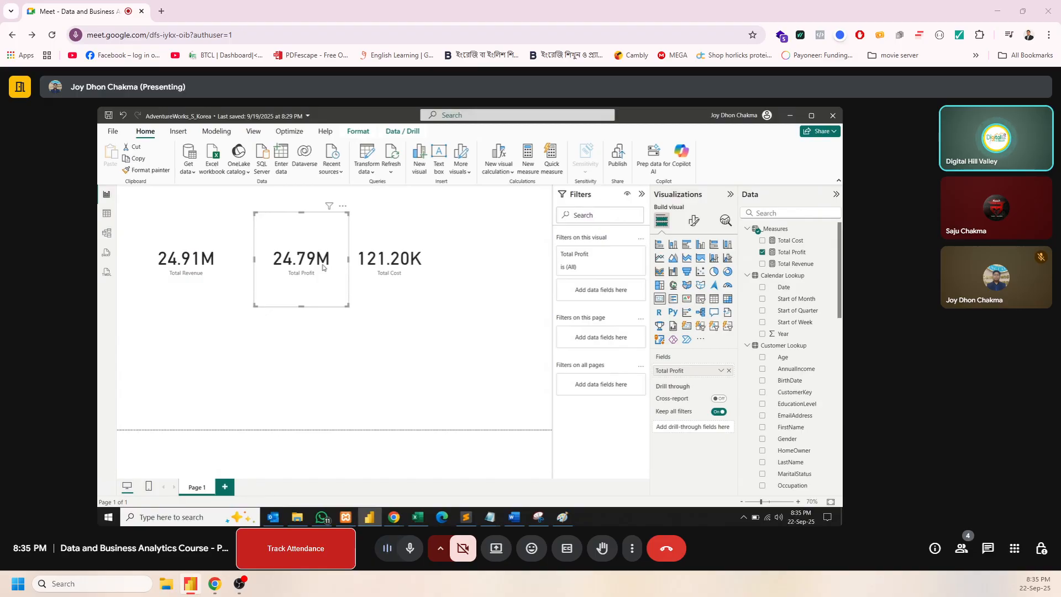
left_click(341, 342)
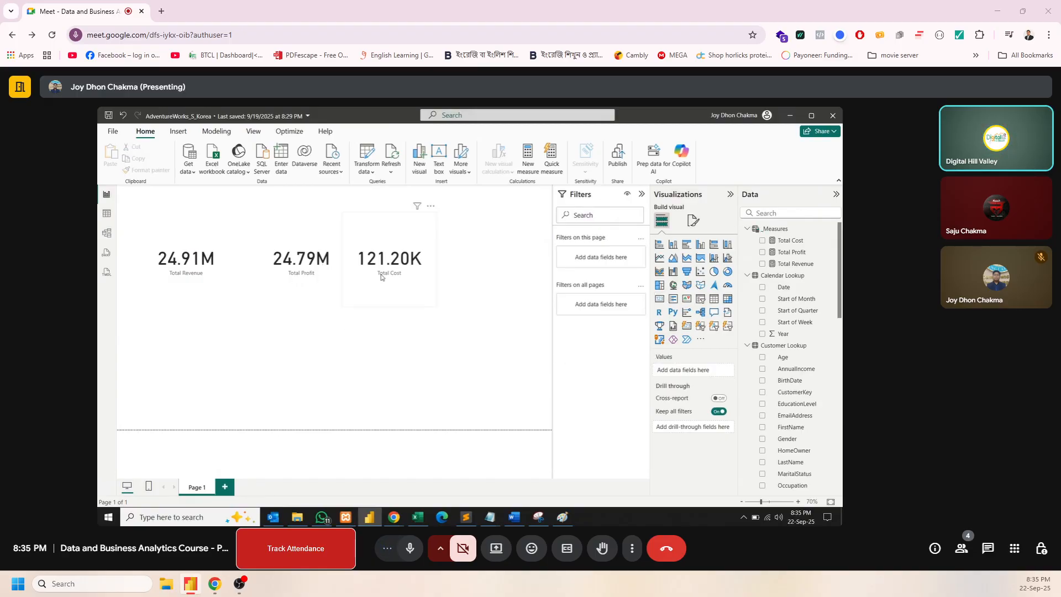
left_click(381, 277)
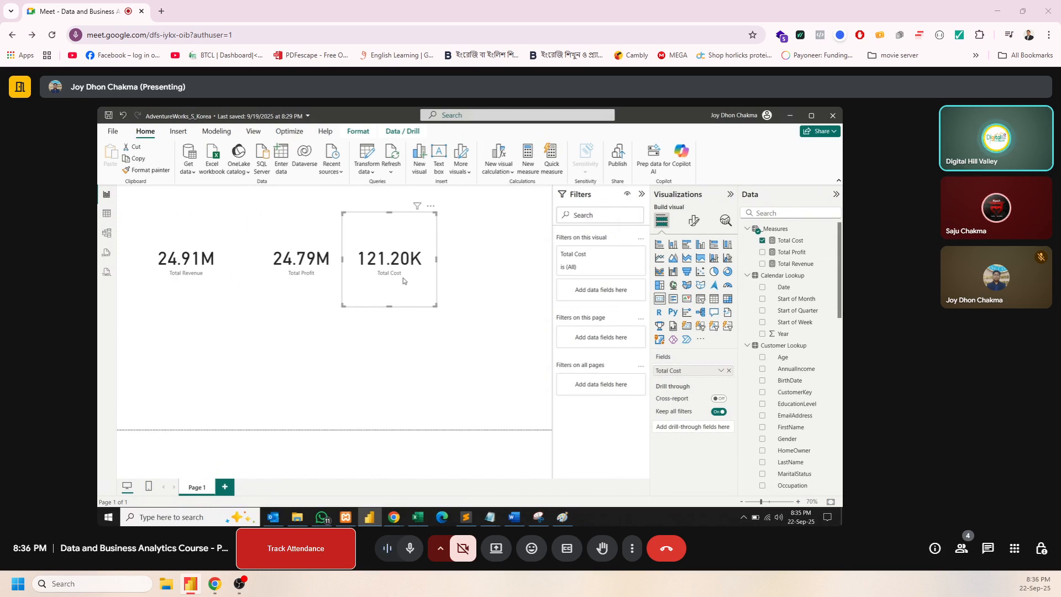
left_click(368, 343)
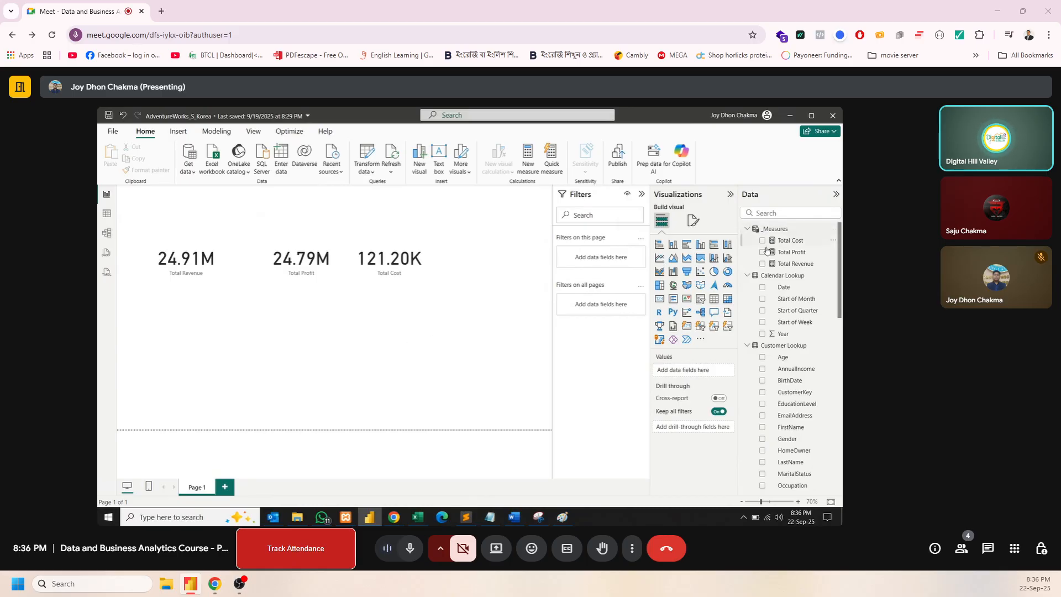
Create another measure in the _Measures table and name it Total Customer in its formula.
scroll(773, 331, "down", 3)
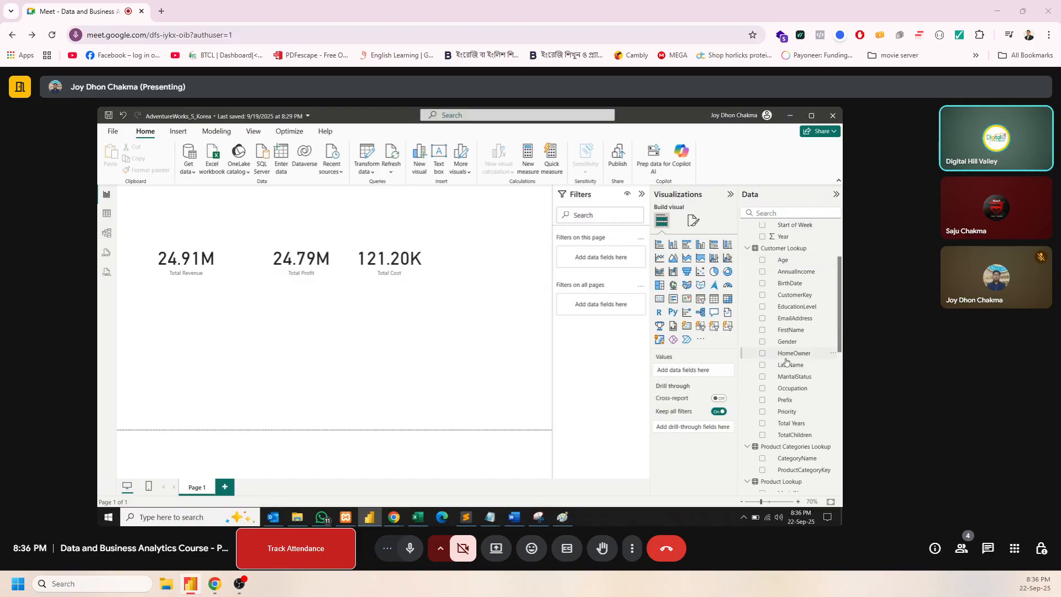
scroll(777, 336, "up", 2)
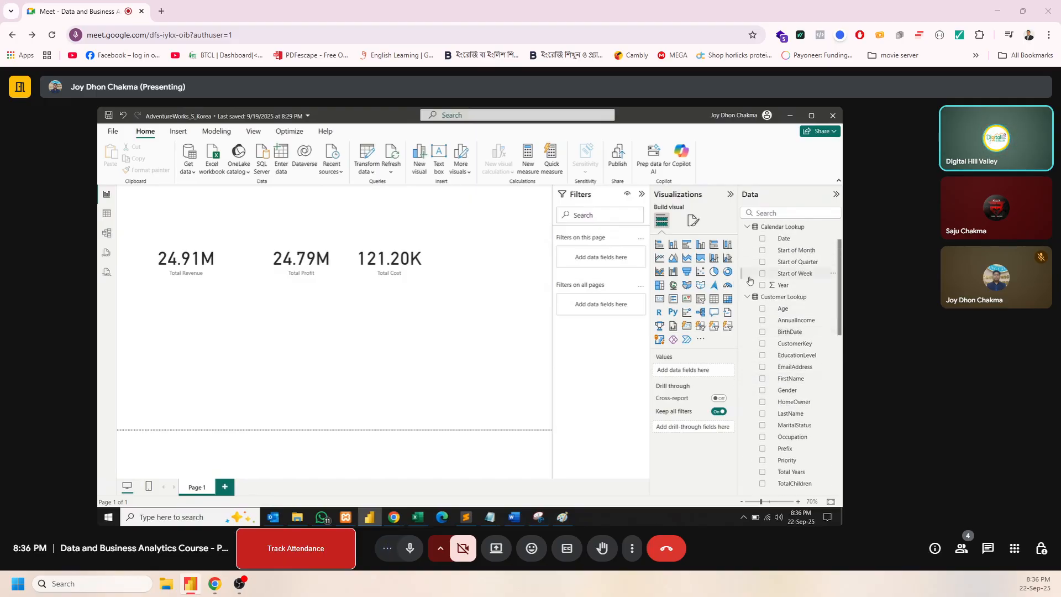
scroll(774, 239, "up", 1)
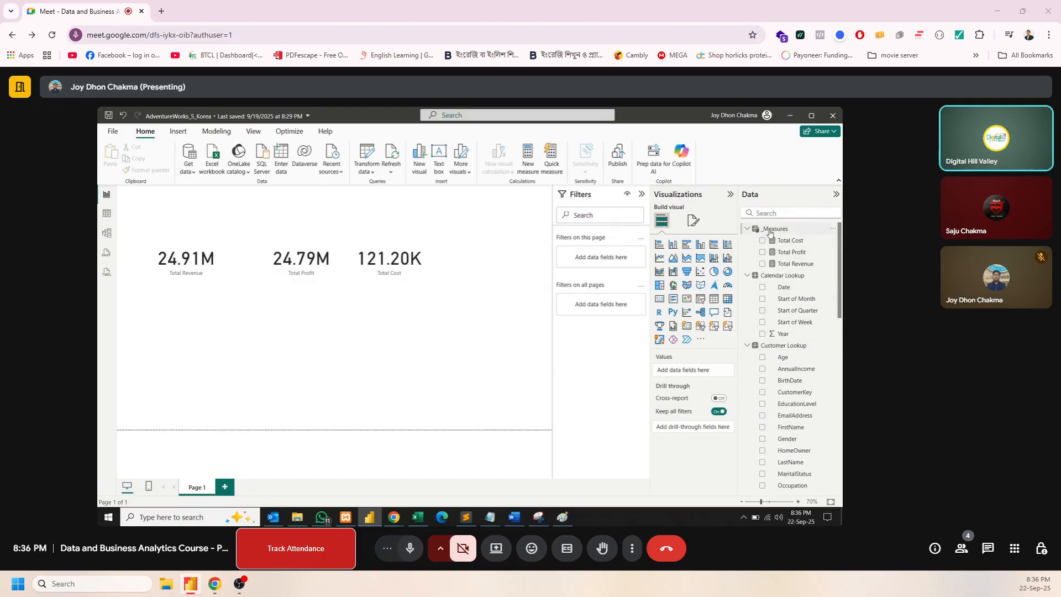
right_click(770, 231)
left_click(740, 247)
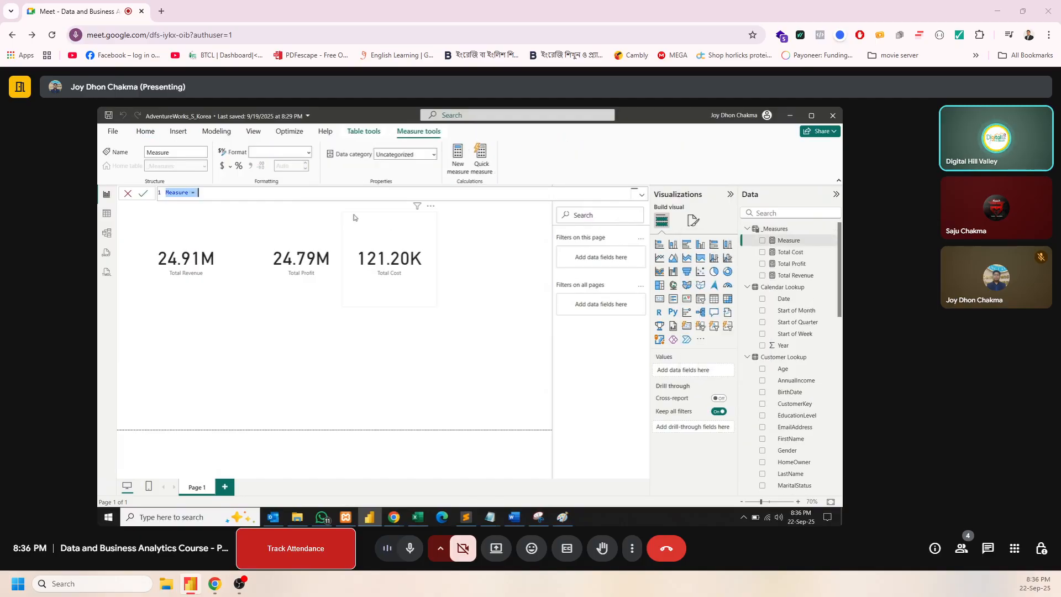
type("Total Customer =")
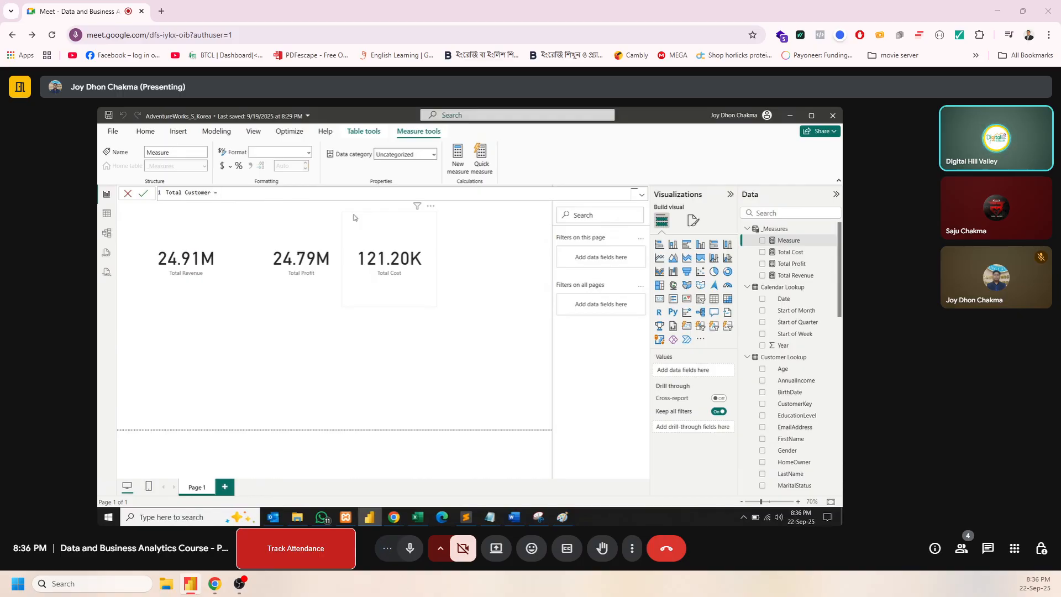
Check the Customer Lookup fields for the key column and start the Total Customer expression with COUNT(.
scroll(816, 375, "down", 2)
scroll(817, 375, "down", 2)
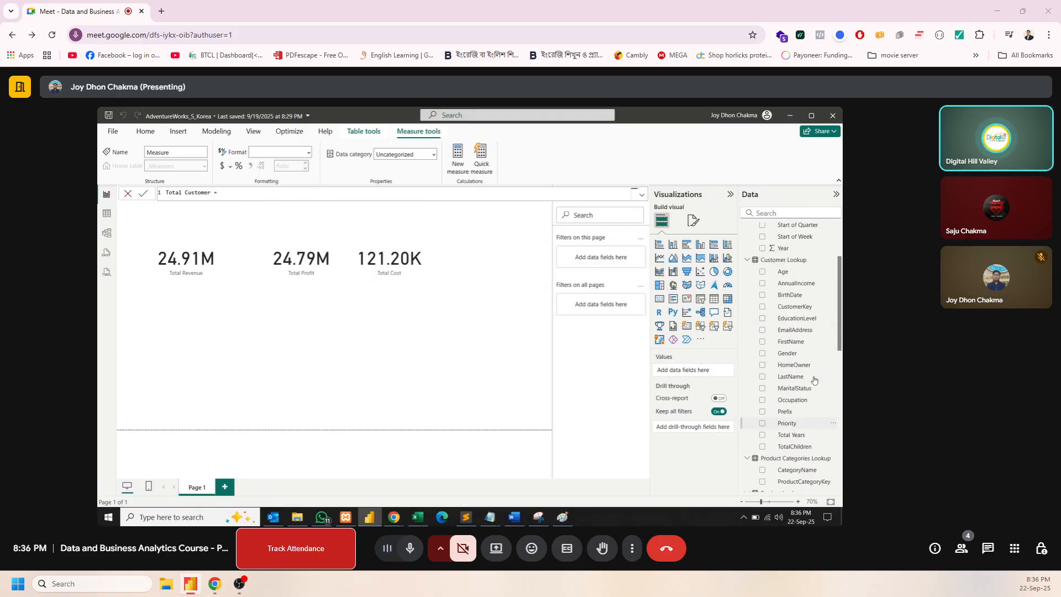
scroll(814, 380, "down", 2)
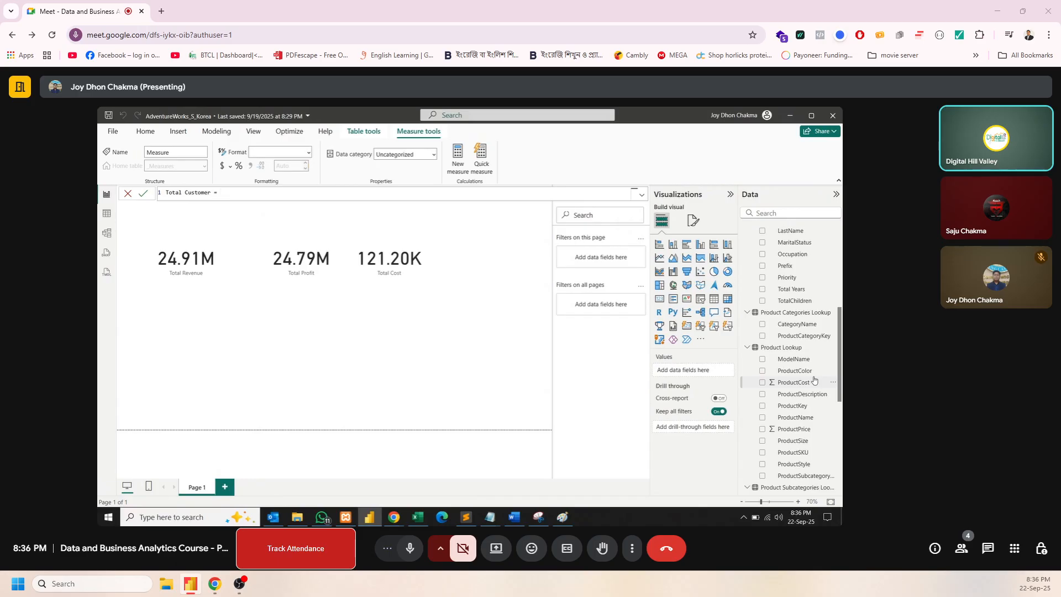
scroll(814, 380, "up", 5)
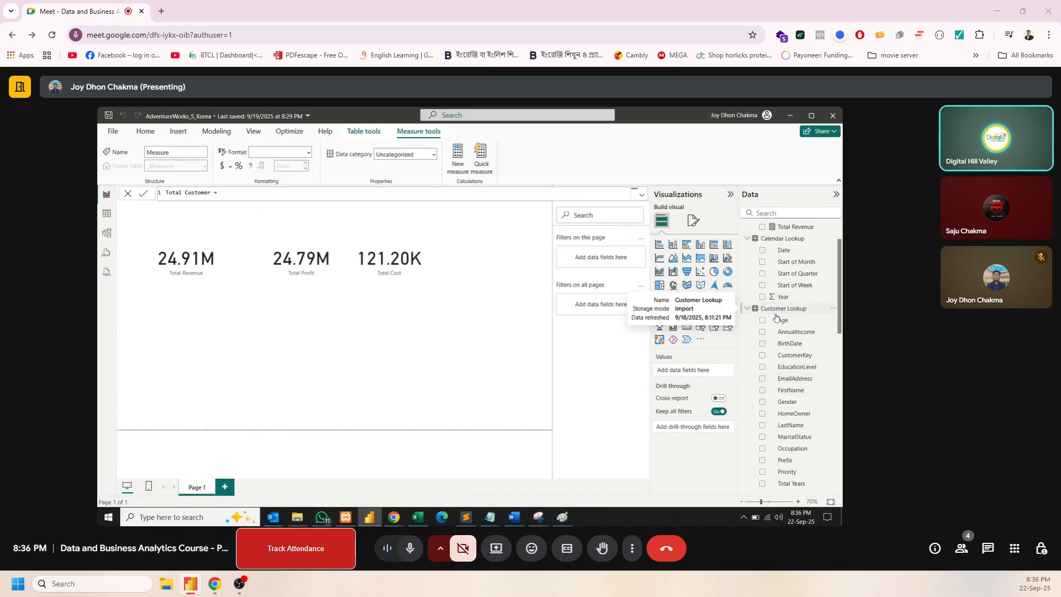
scroll(783, 410, "down", 2)
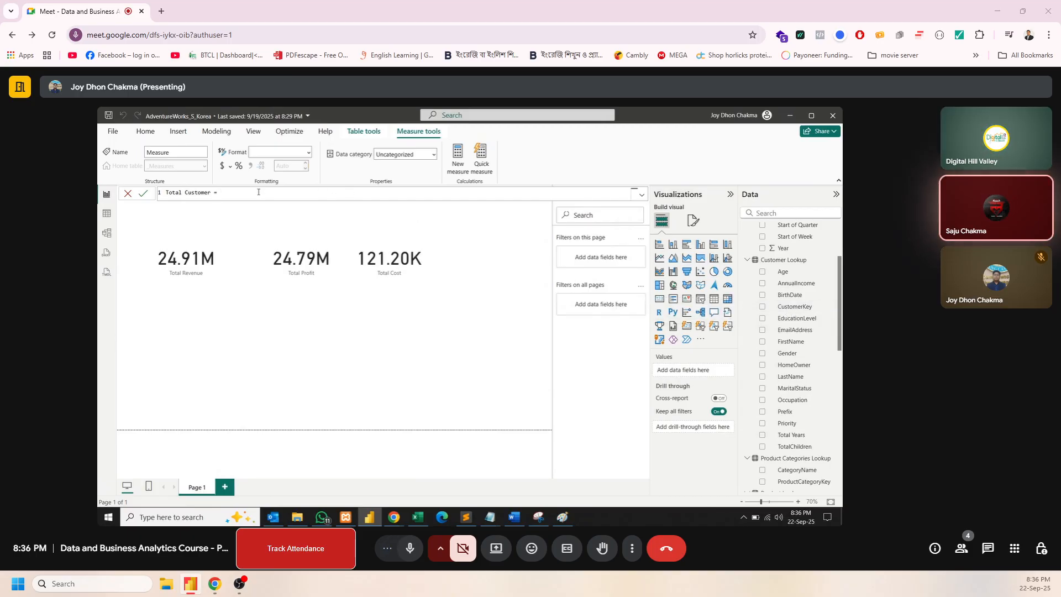
type("Count")
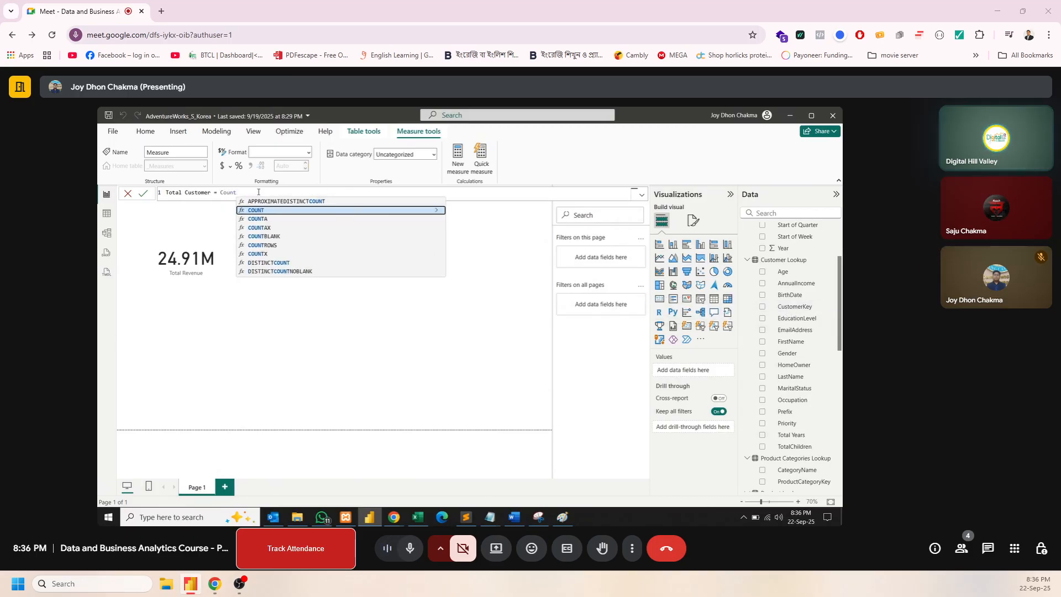
type("(")
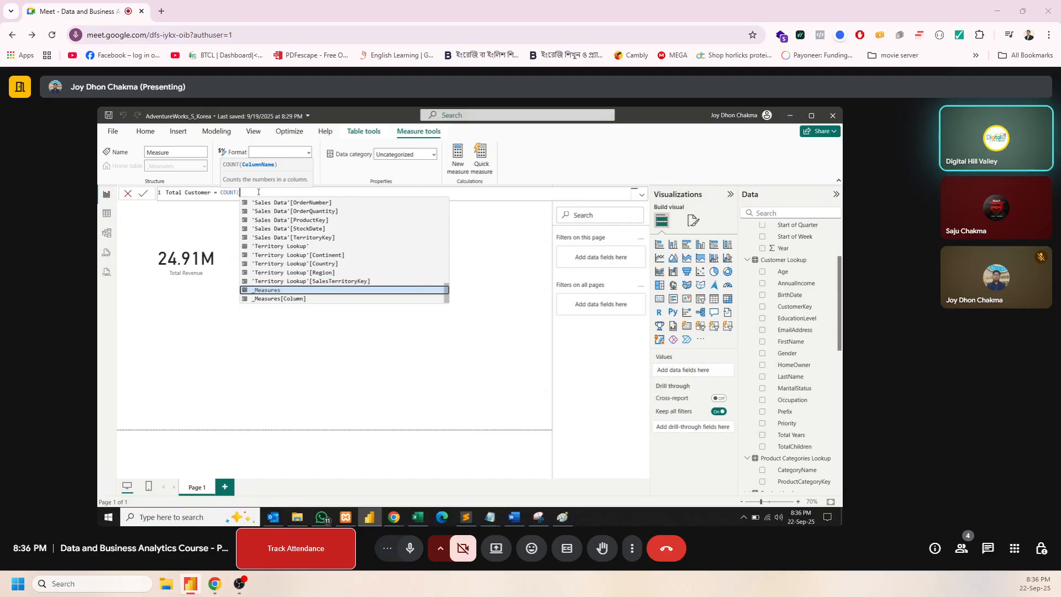
Complete the Total Customer formula with 'Customer Lookup'[CustomerKey] as the counted column and commit the measure.
type("cus")
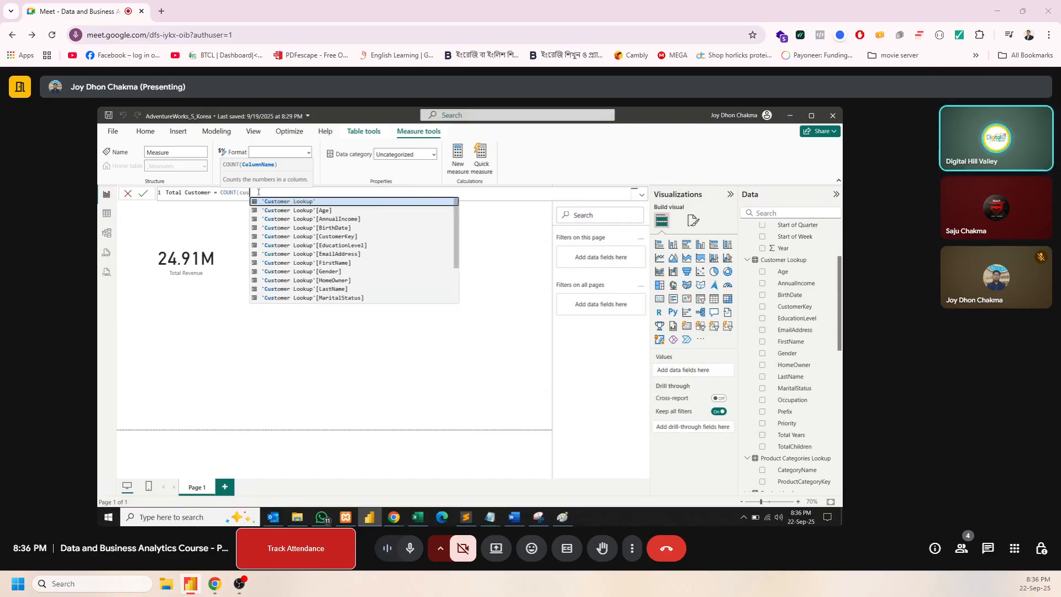
key("Down")
key("Down")
key("Down")
key("Down")
key("Down")
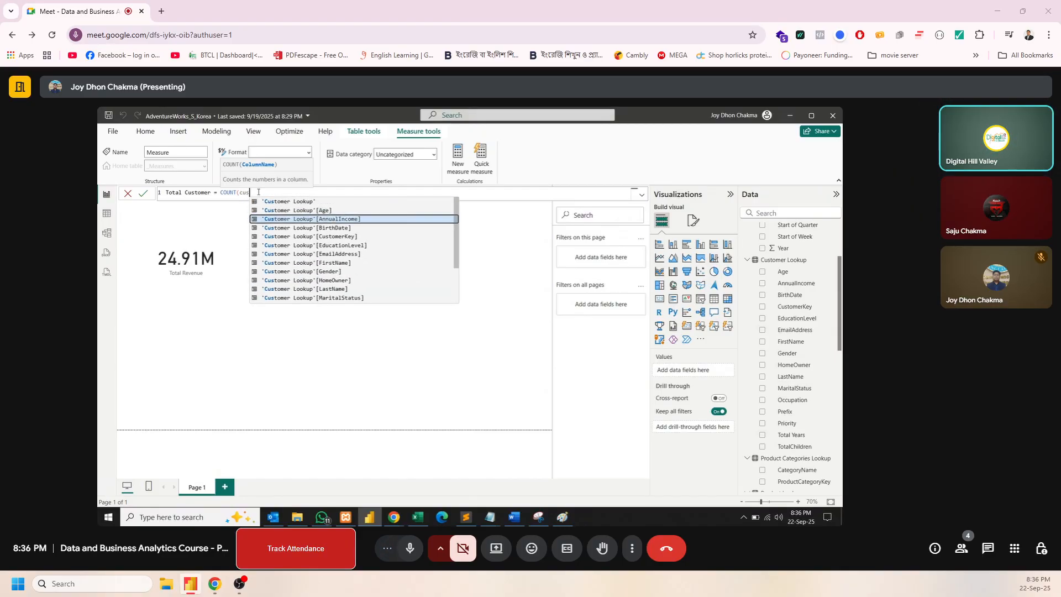
key("Up")
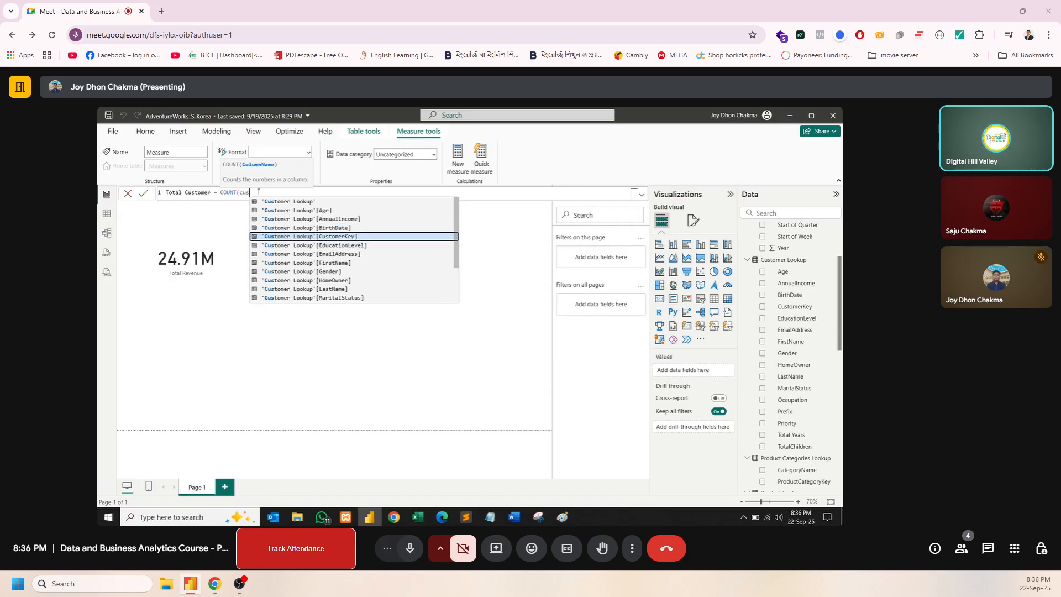
key("Tab")
type(")")
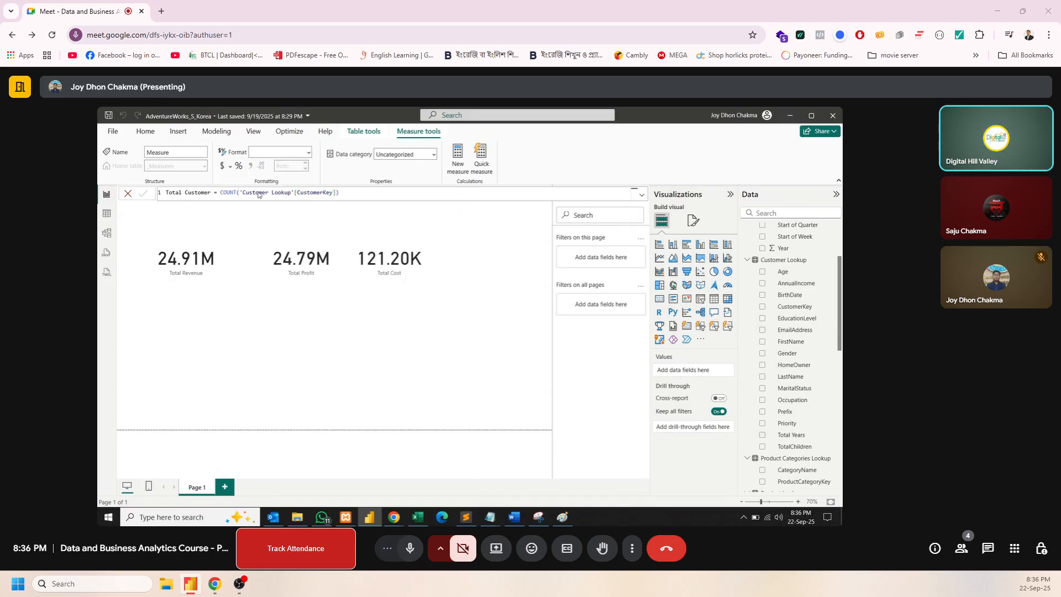
key("Return")
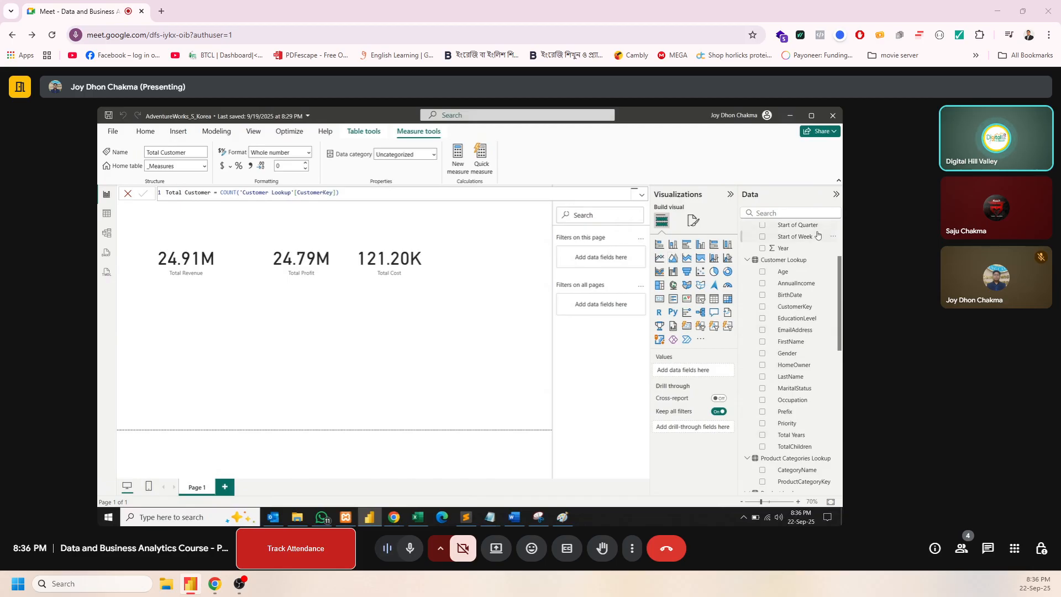
Add a card visual showing Total Customer beside the Total Cost card and select it.
scroll(818, 235, "up", 3)
left_click_drag(802, 252, 489, 270)
left_click(479, 310)
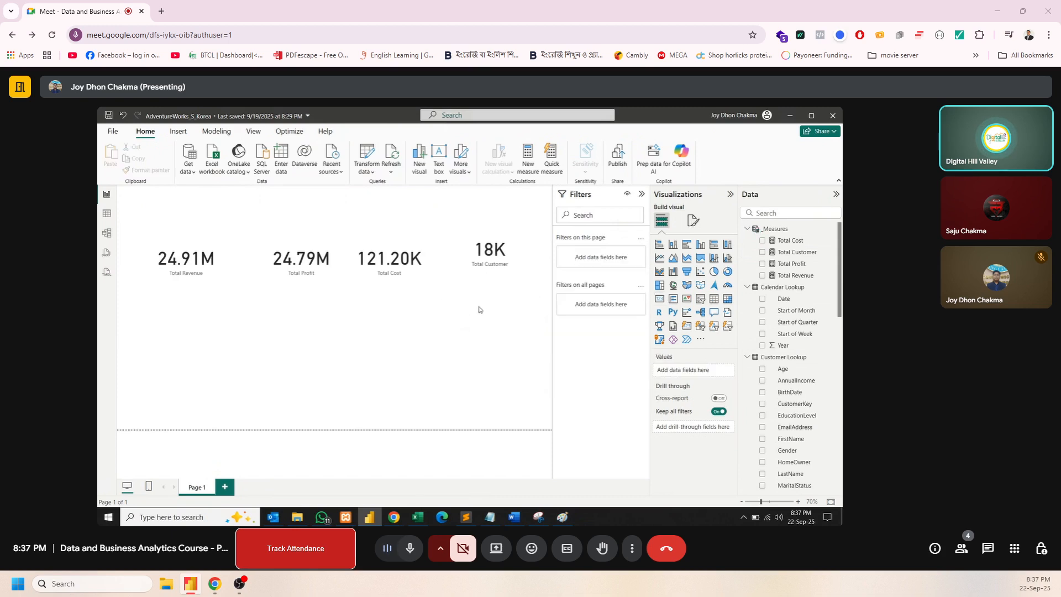
left_click(493, 260)
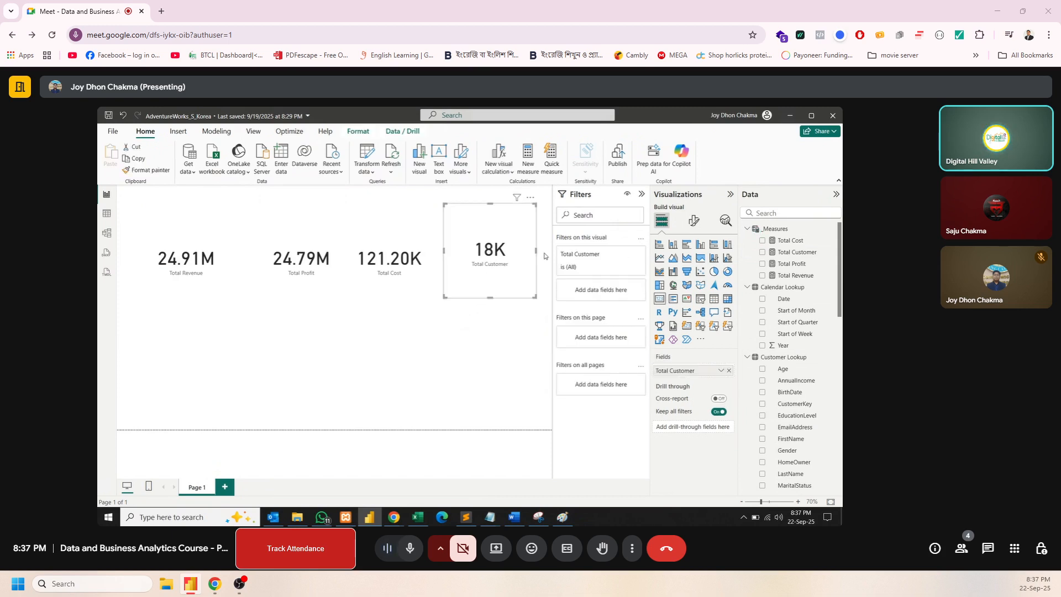
Create another measure in the _Measures table and name it Active Customer in its formula.
right_click(777, 230)
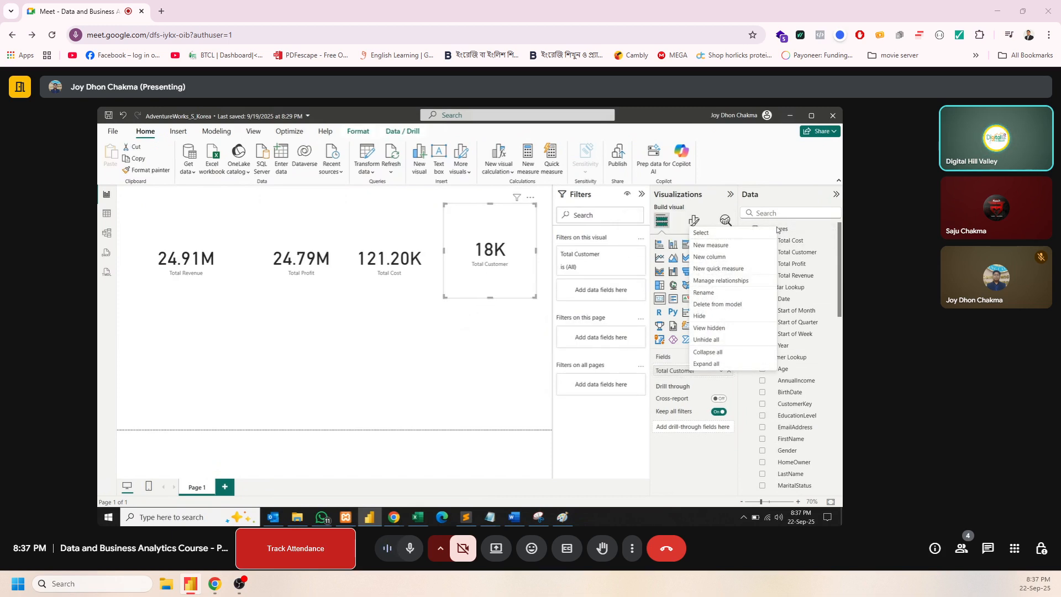
left_click(719, 246)
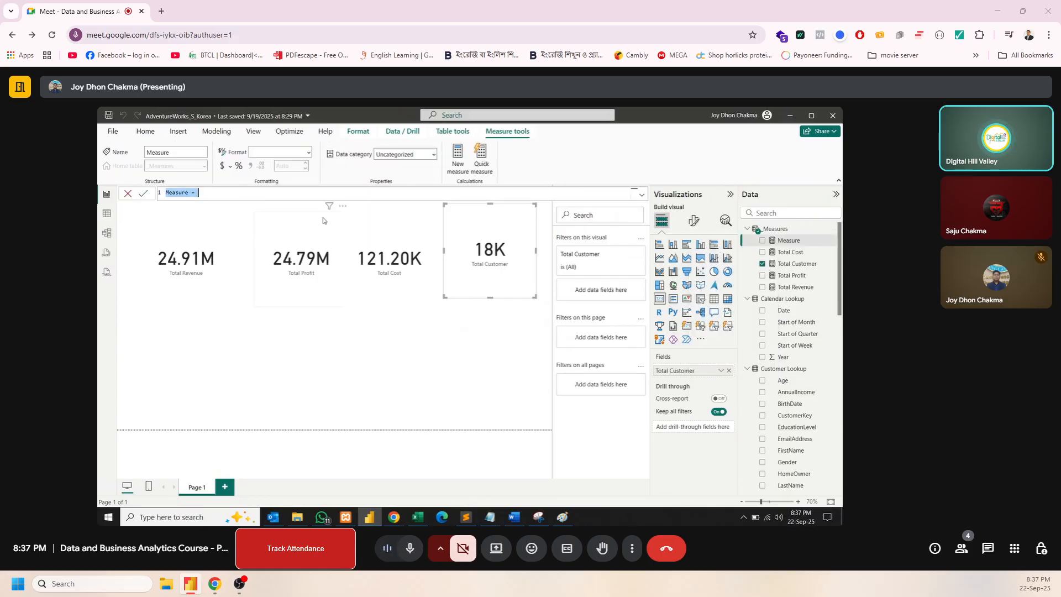
type("Activ")
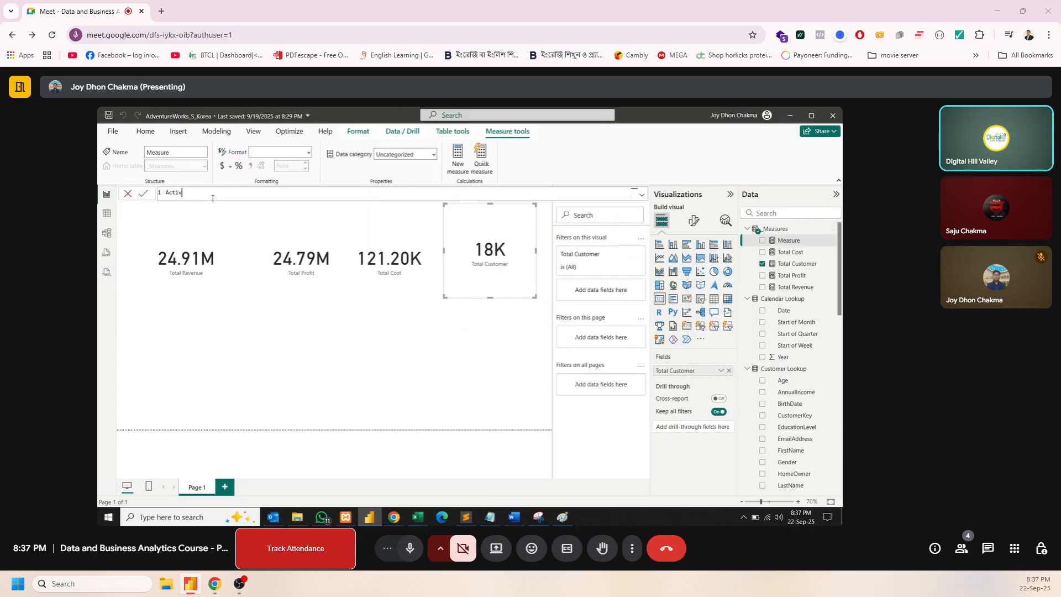
type("e Custome")
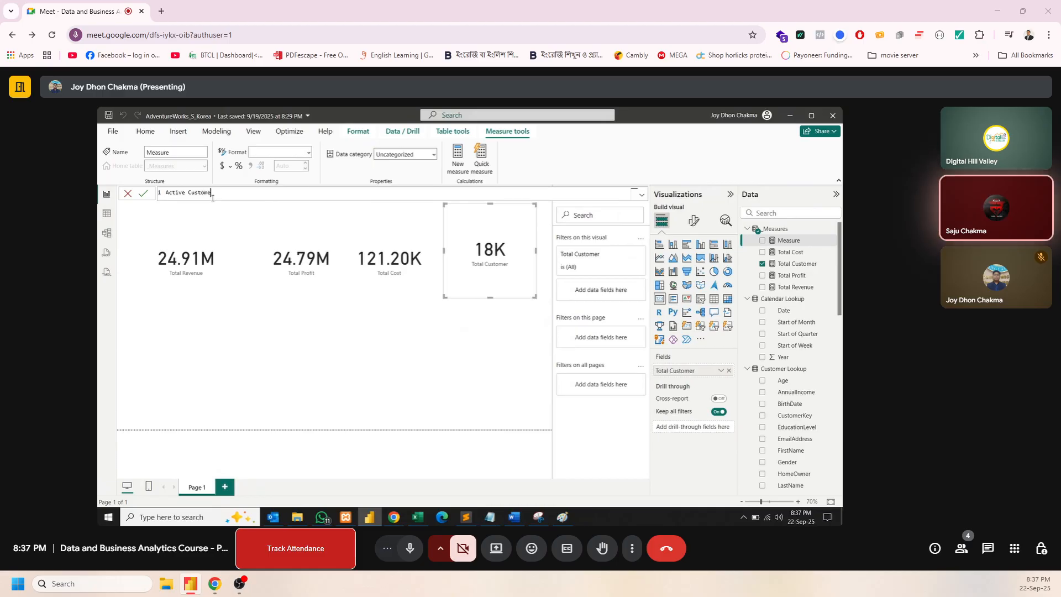
type("r =")
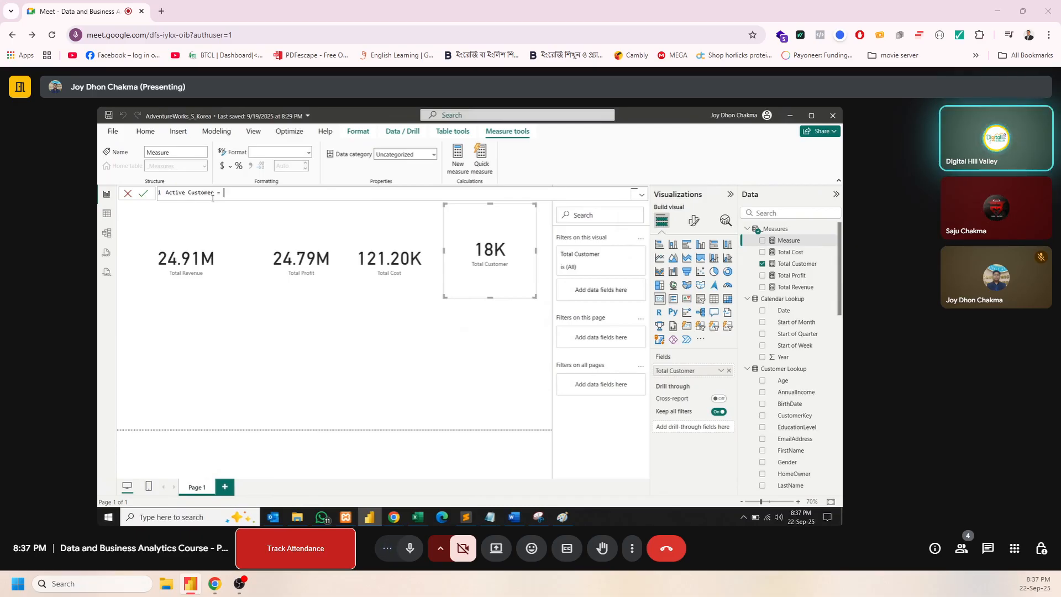
Check the Sales Data fields for the customer column and start the Active Customer expression with DISTINCTCOUNT(.
scroll(811, 405, "down", 1)
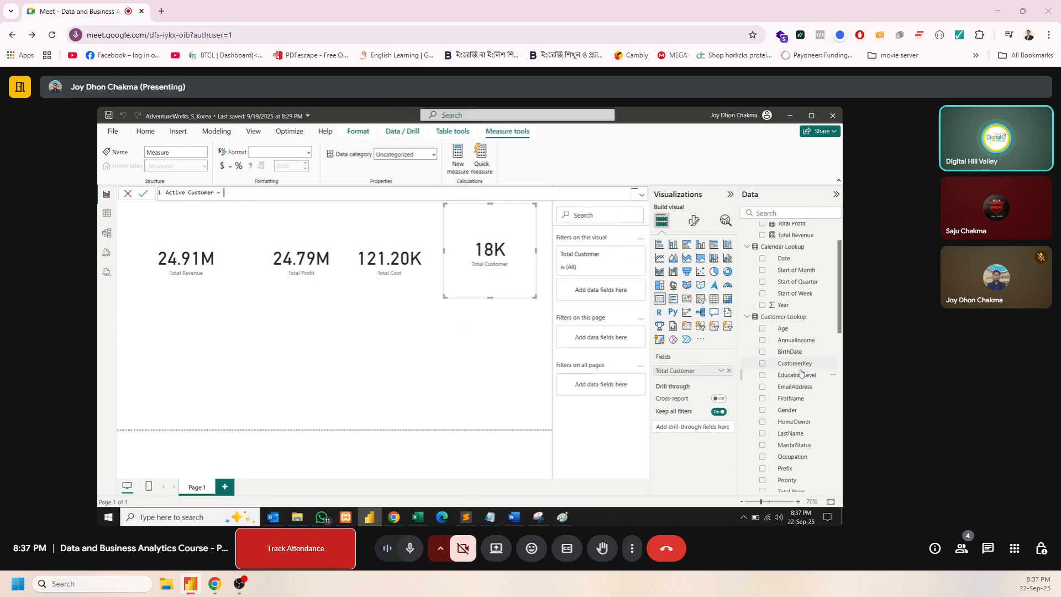
scroll(801, 372, "down", 10)
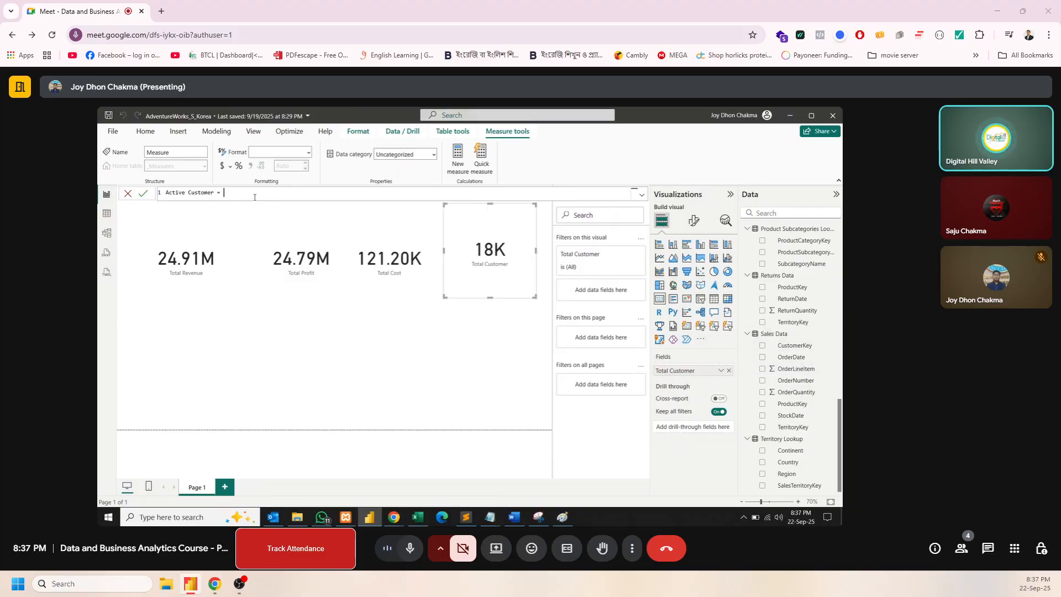
type("d")
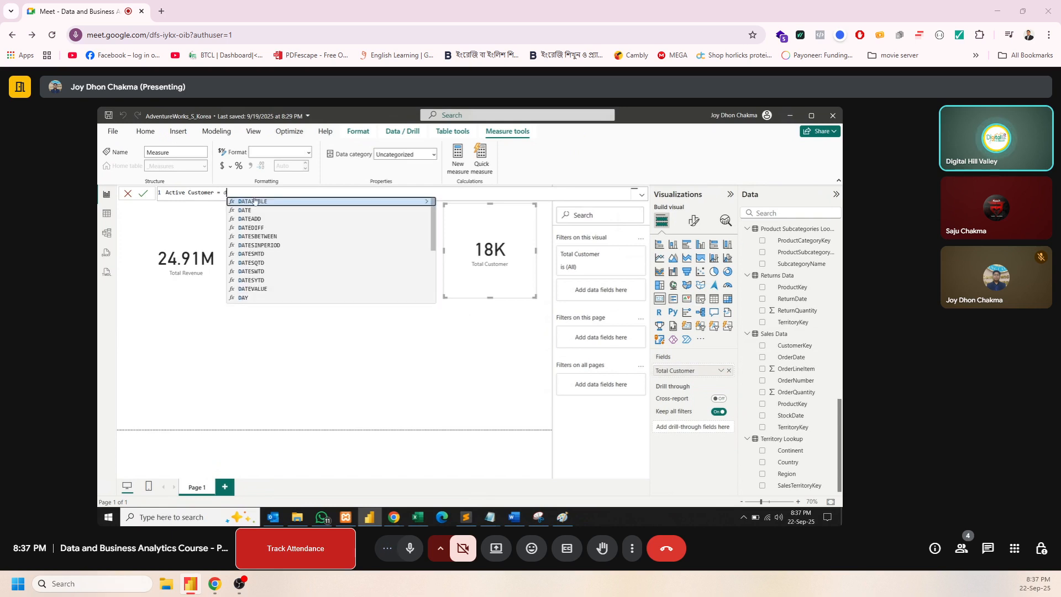
type("istinct")
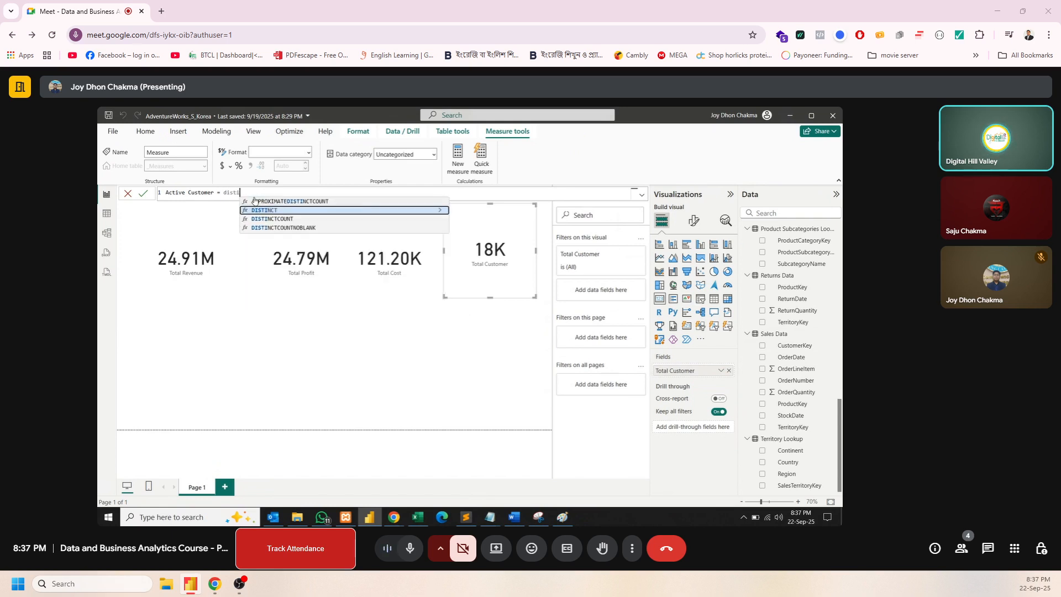
key("Down")
key("Down")
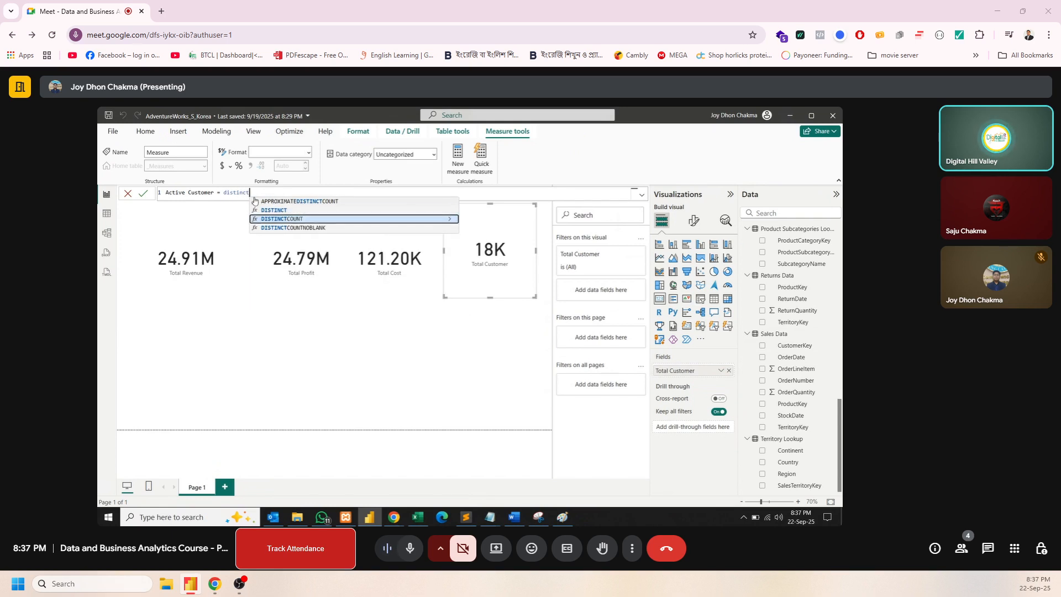
key("Up")
key("Tab")
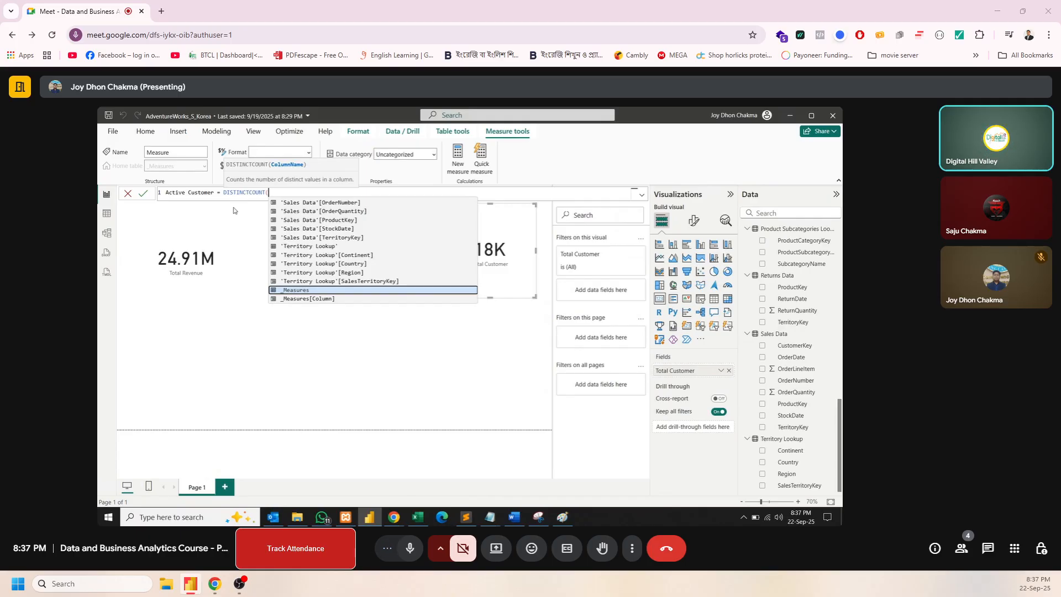
Complete the Active Customer formula with 'Sales Data'[CustomerKey] as the distinct-counted column and commit the measure.
type("sales")
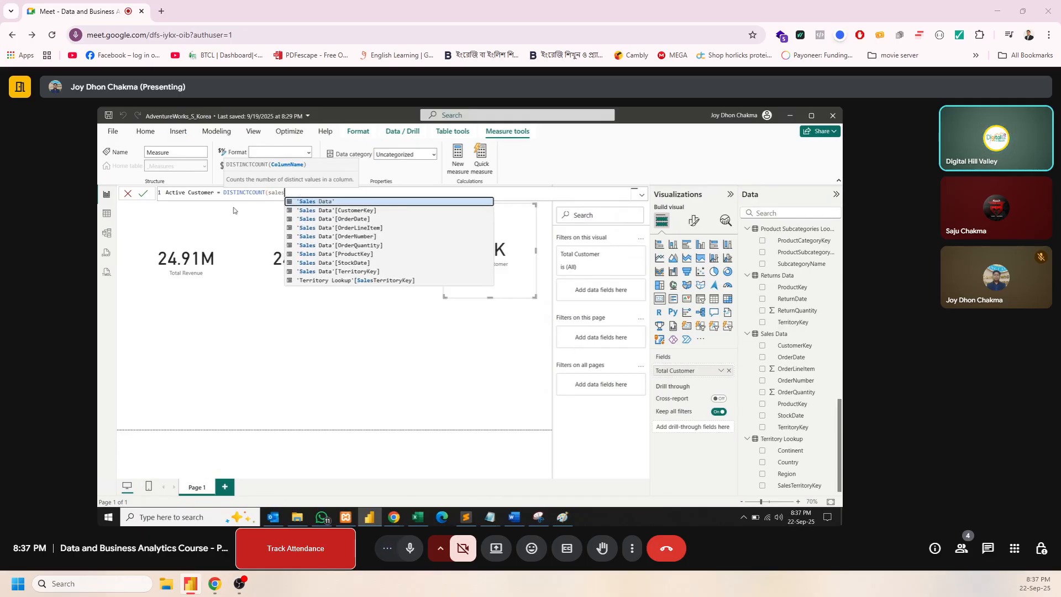
key("Down")
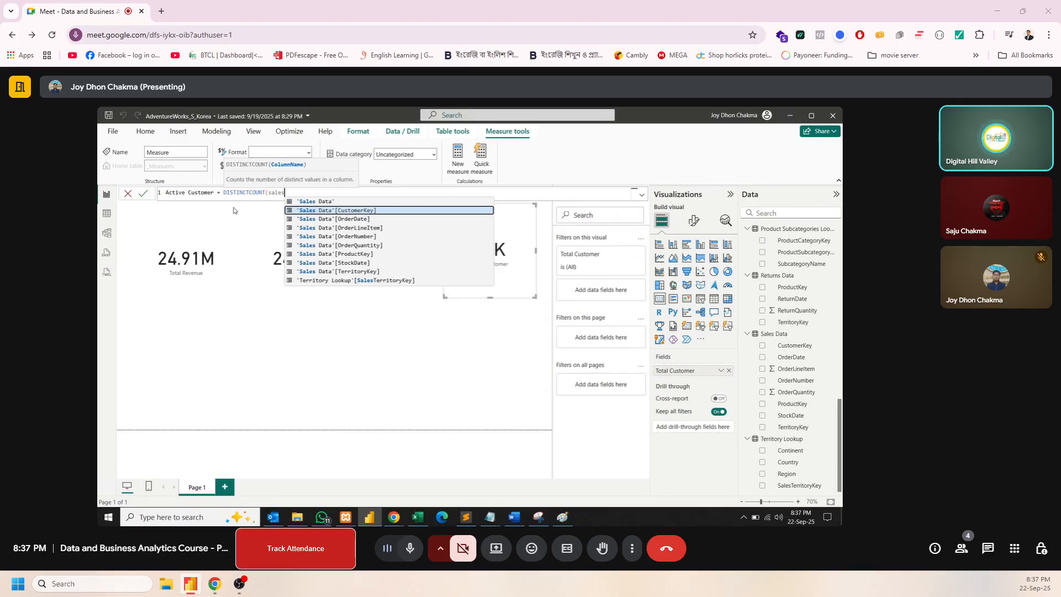
key("Tab")
type(")")
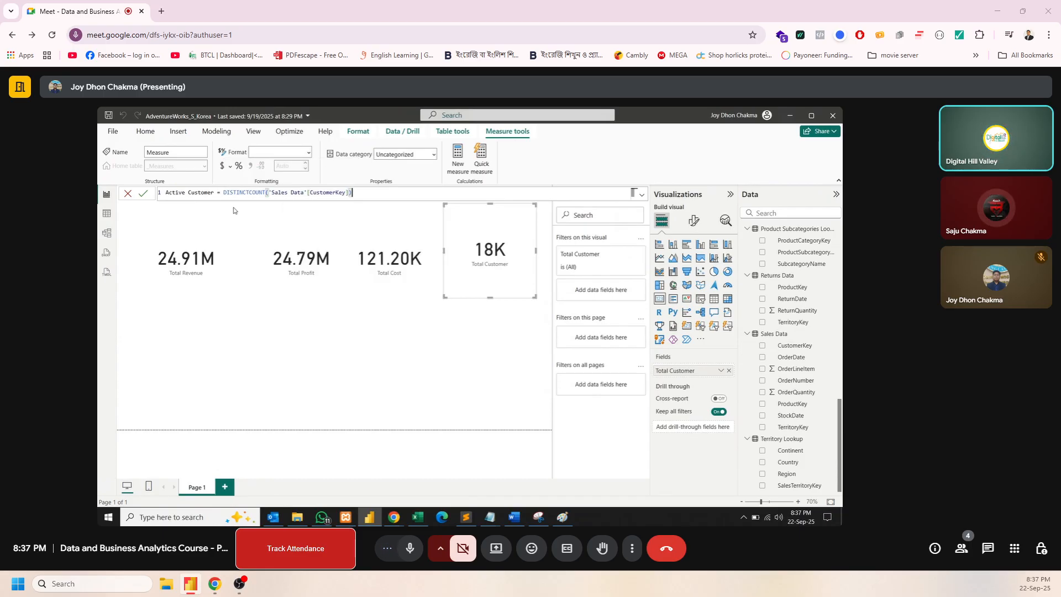
key("Return")
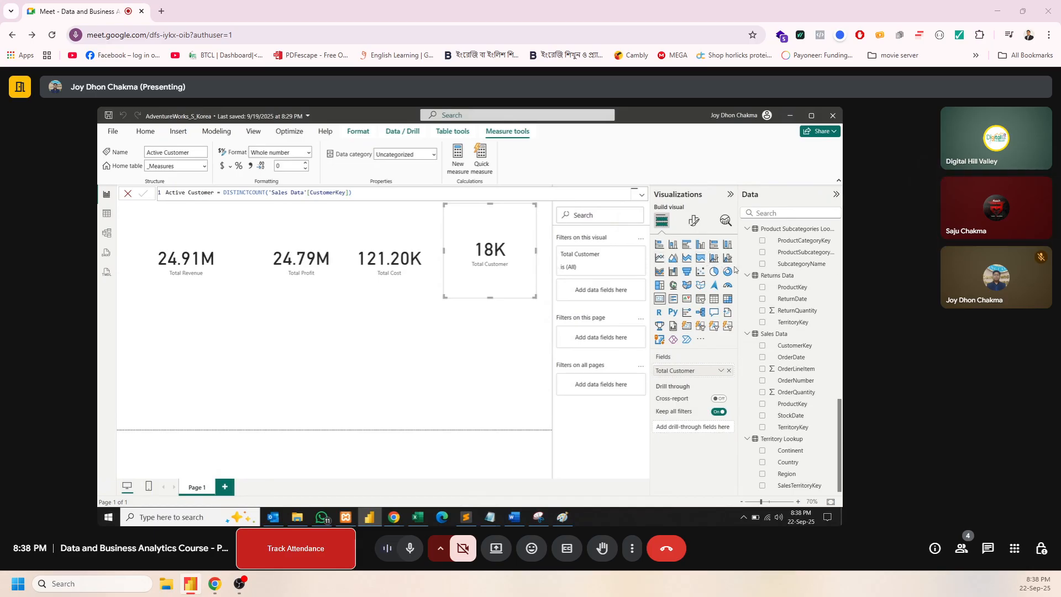
Add Active Customer to the report as a card visual and move it below the Total Revenue card.
scroll(806, 292, "up", 10)
scroll(806, 292, "up", 5)
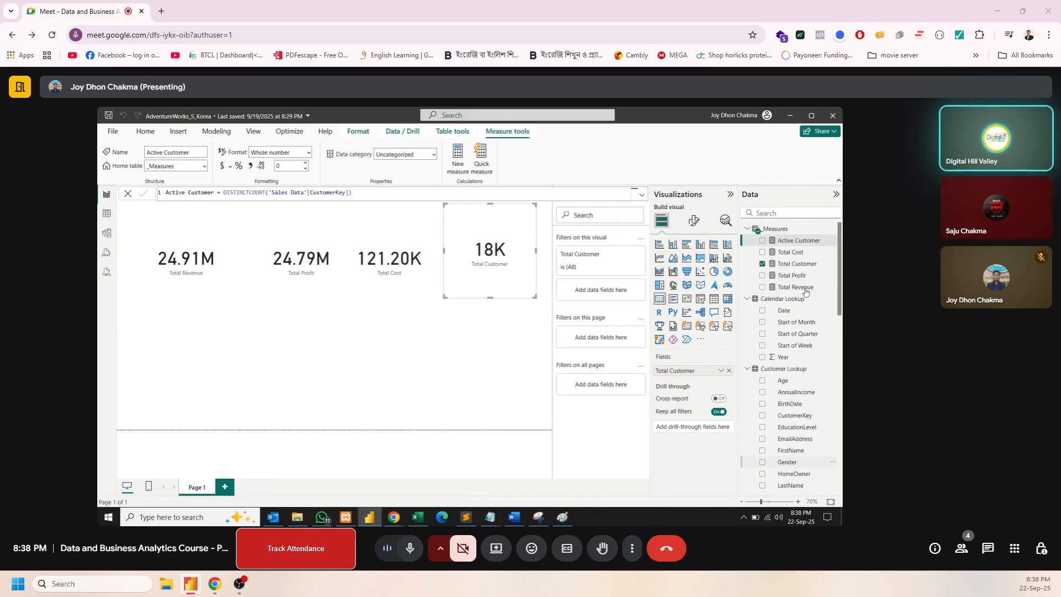
left_click_drag(799, 241, 327, 342)
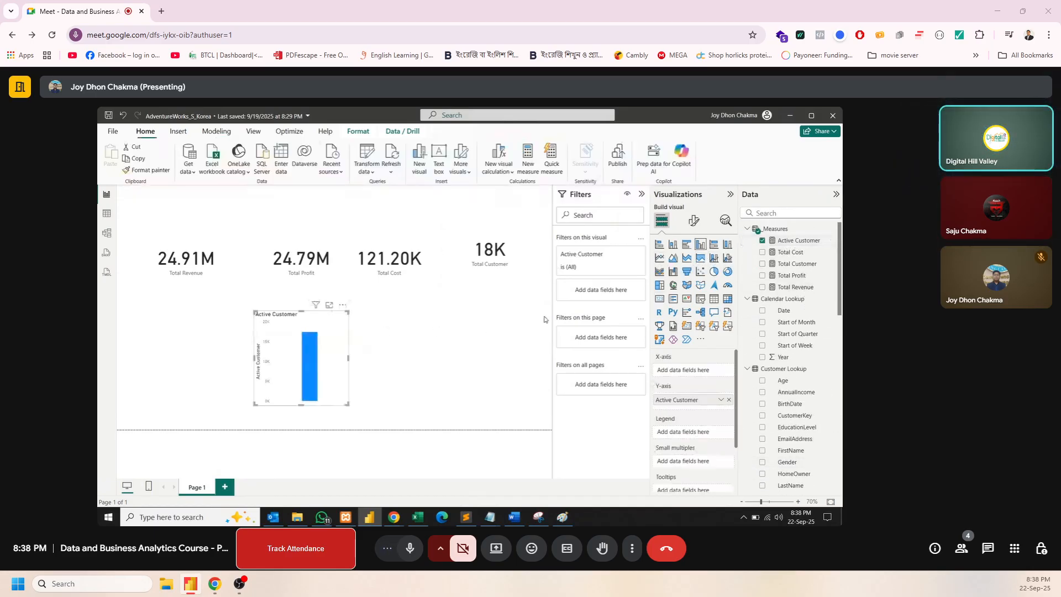
left_click(659, 298)
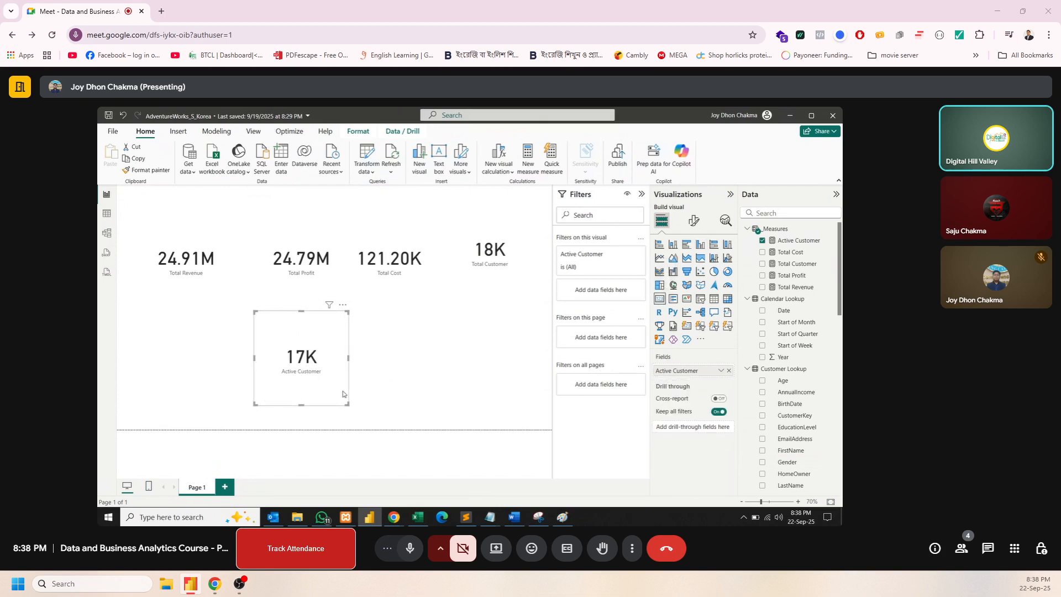
left_click_drag(320, 386, 199, 383)
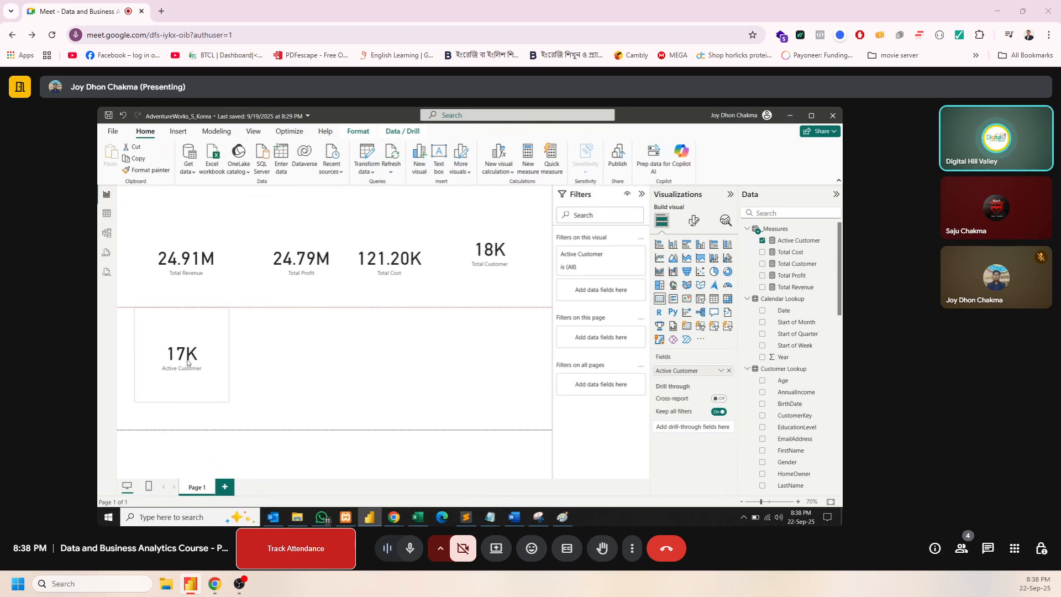
left_click(298, 358)
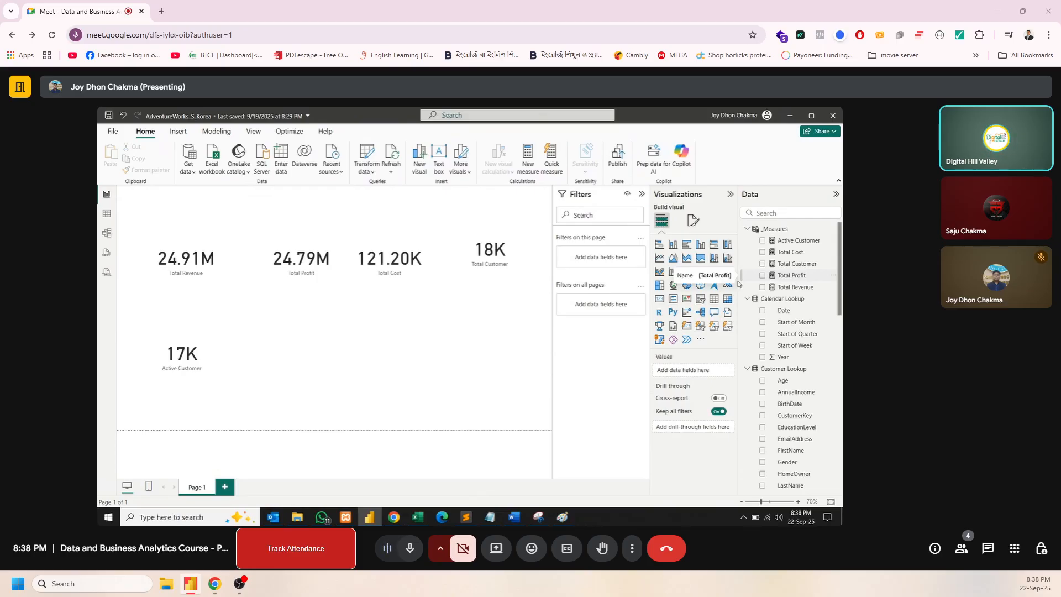
Create another measure in the _Measures table, name it Total Orders in its formula, and look through the field list for the order column.
right_click(773, 237)
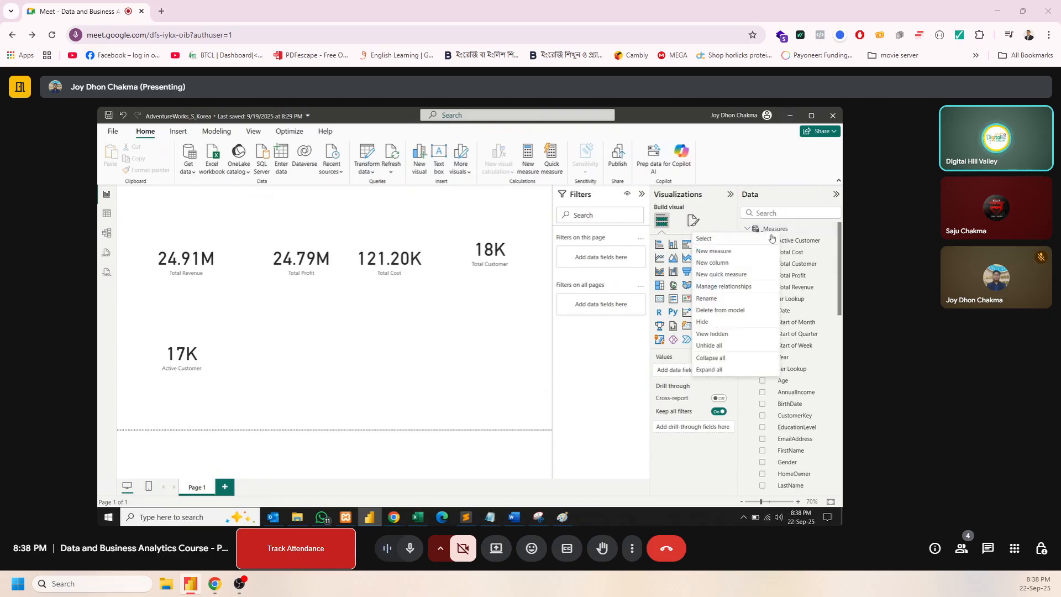
left_click(772, 251)
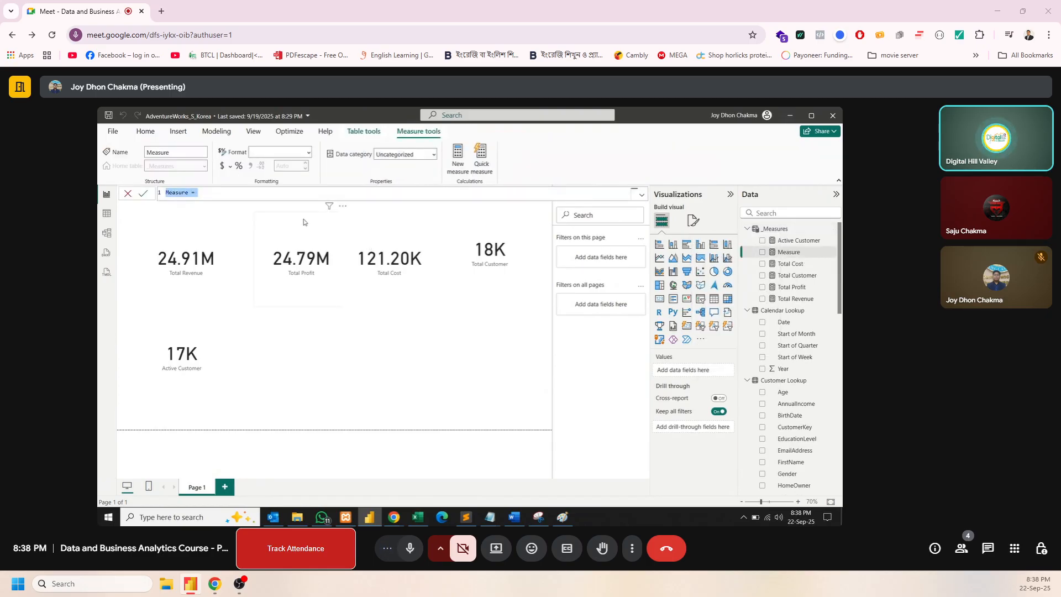
type("Total Orders")
scroll(780, 397, "down", 3)
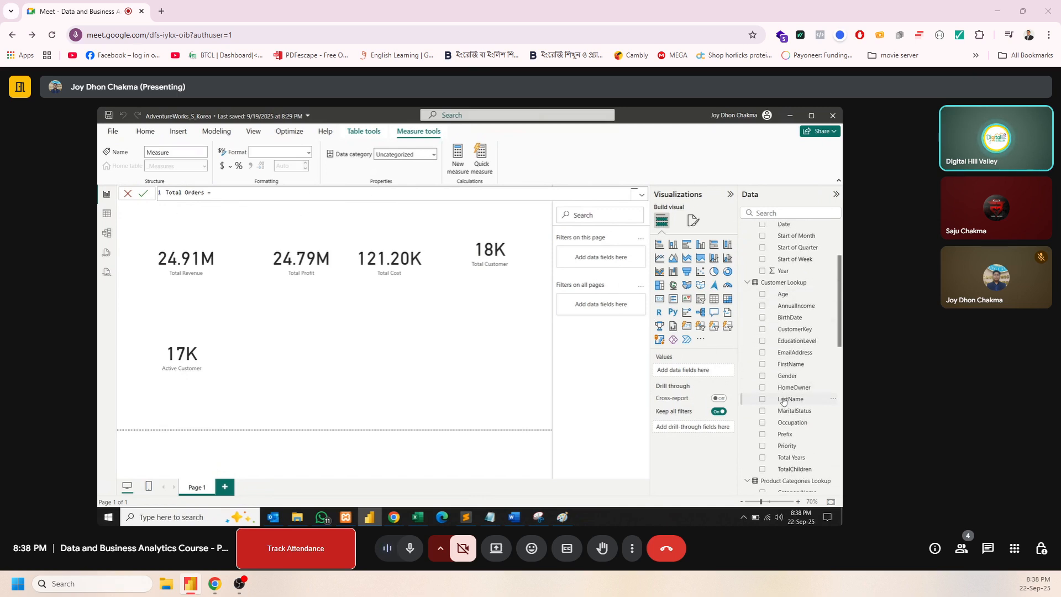
scroll(784, 402, "down", 6)
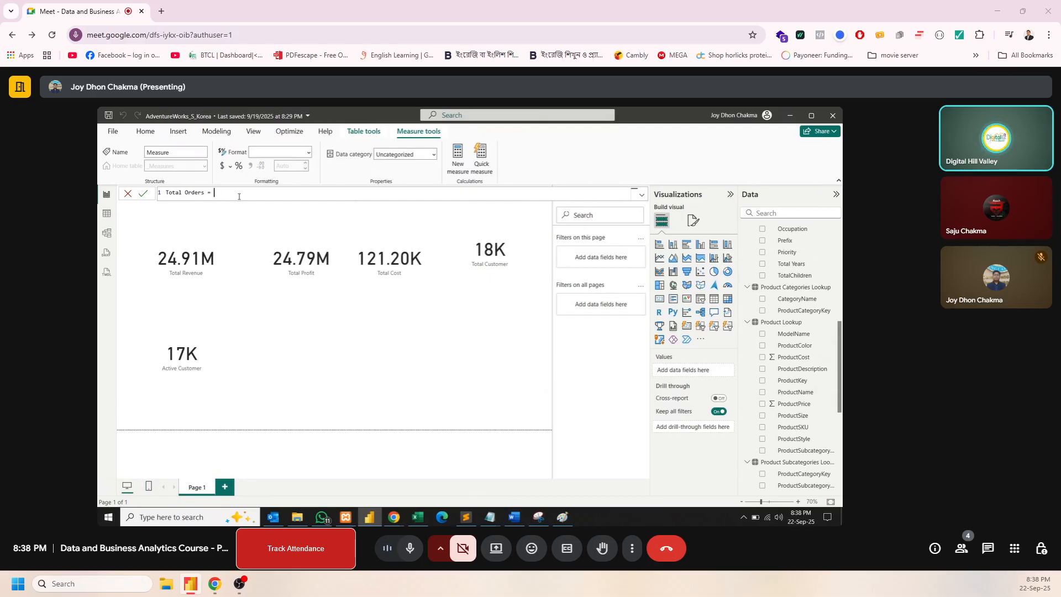
Define Total Orders as DISTINCTCOUNT('Sales Data'[OrderNumber]) and commit the measure.
type("distinct")
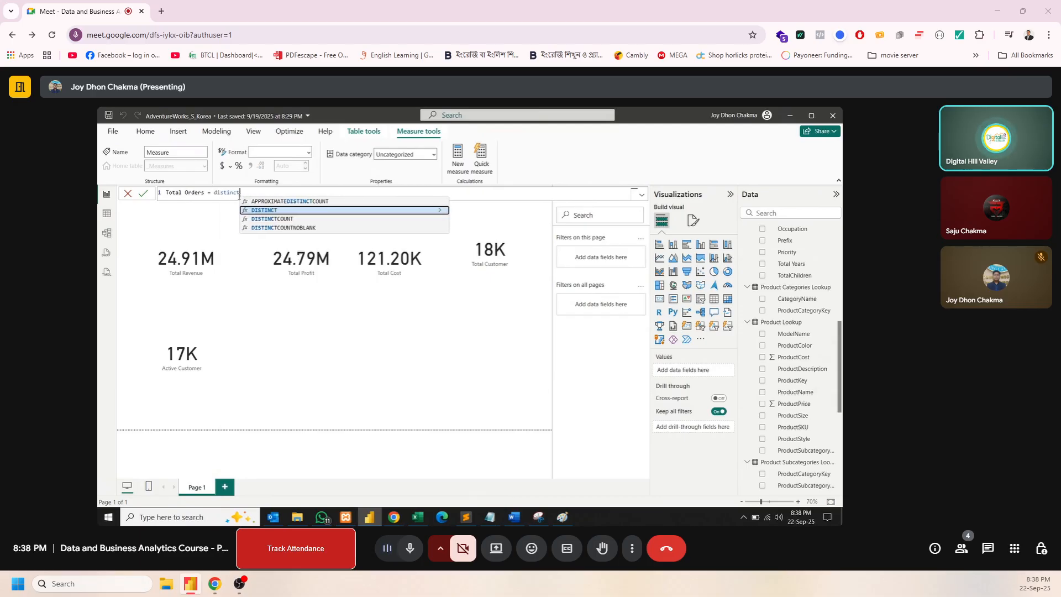
key("Down")
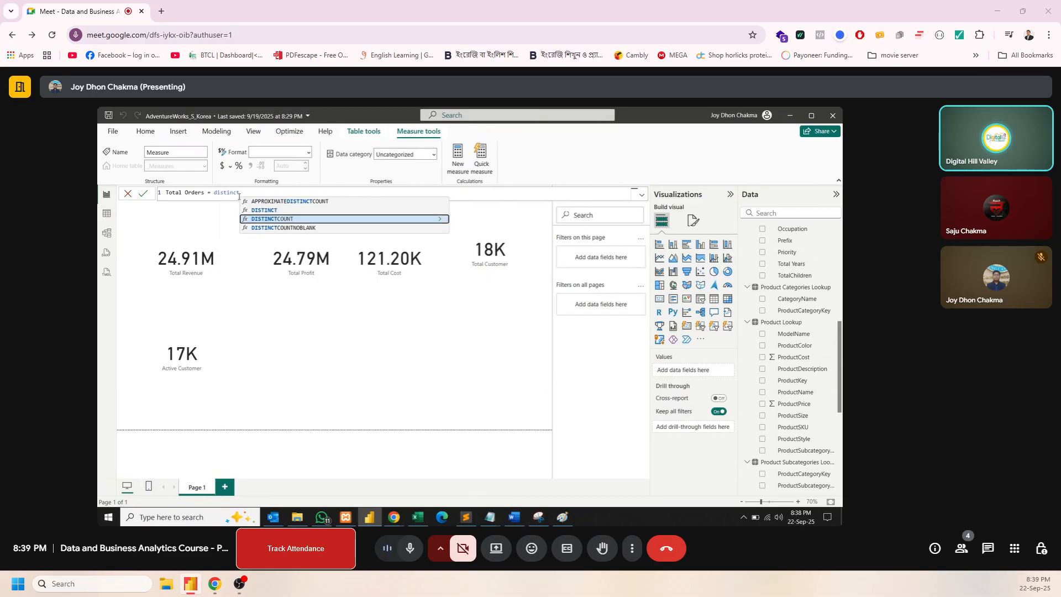
key("Tab")
type("sales")
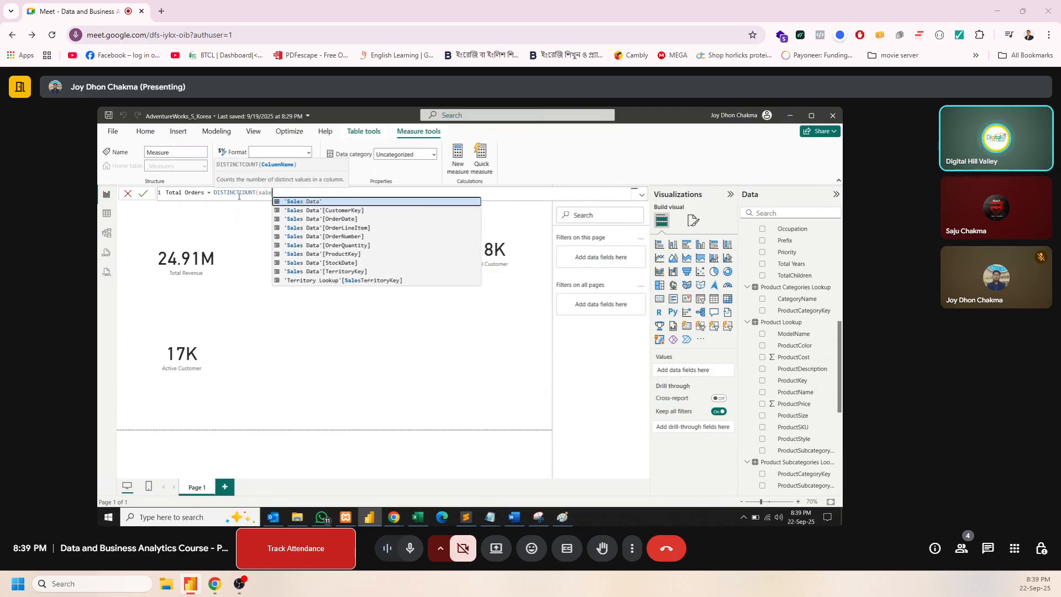
key("Down")
key("Down")
key("Down")
key("Down")
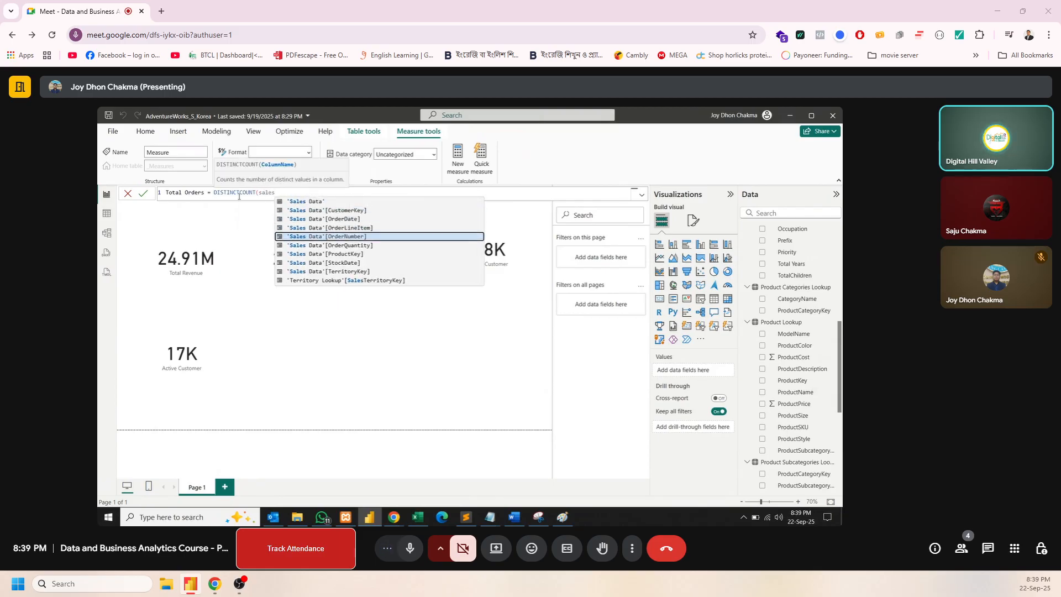
key("Tab")
type(")")
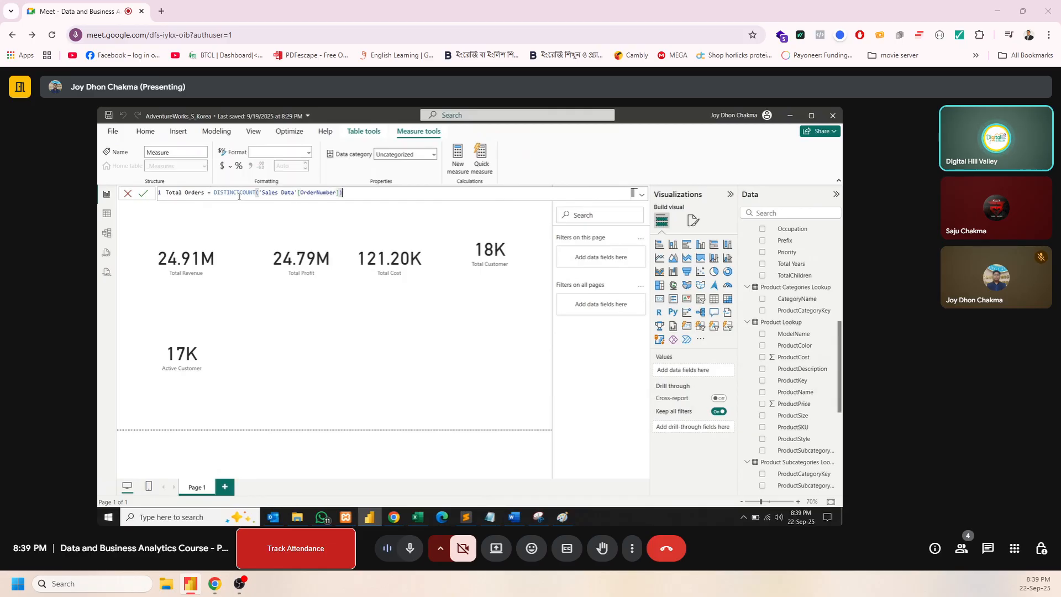
key("Return")
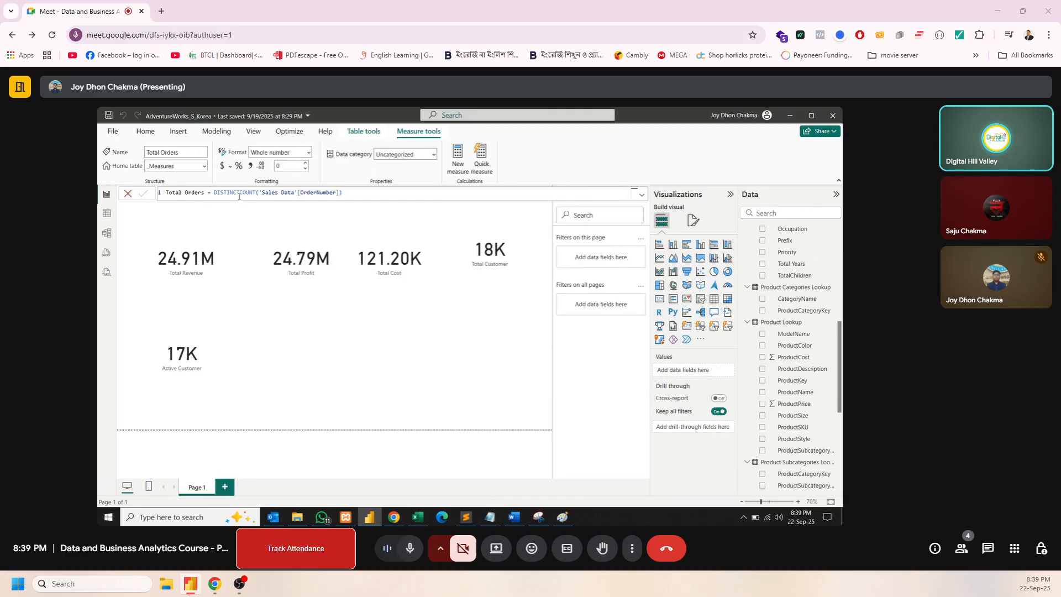
Insert a blank card visual on the report page and try to bring in the Total Orders measure.
left_click(659, 298)
left_click(658, 300)
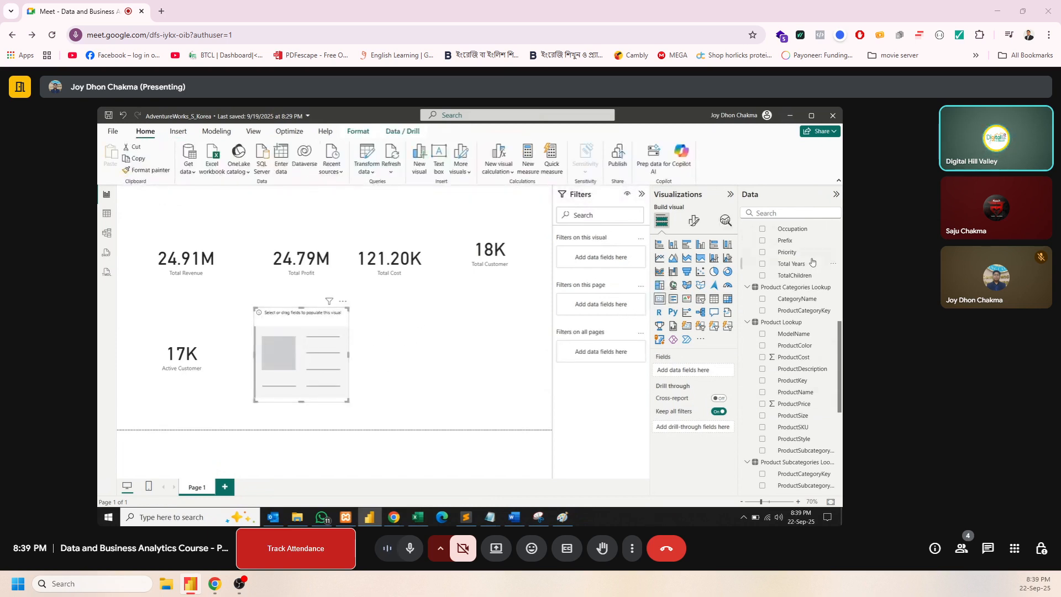
scroll(812, 262, "up", 3)
scroll(812, 262, "up", 3)
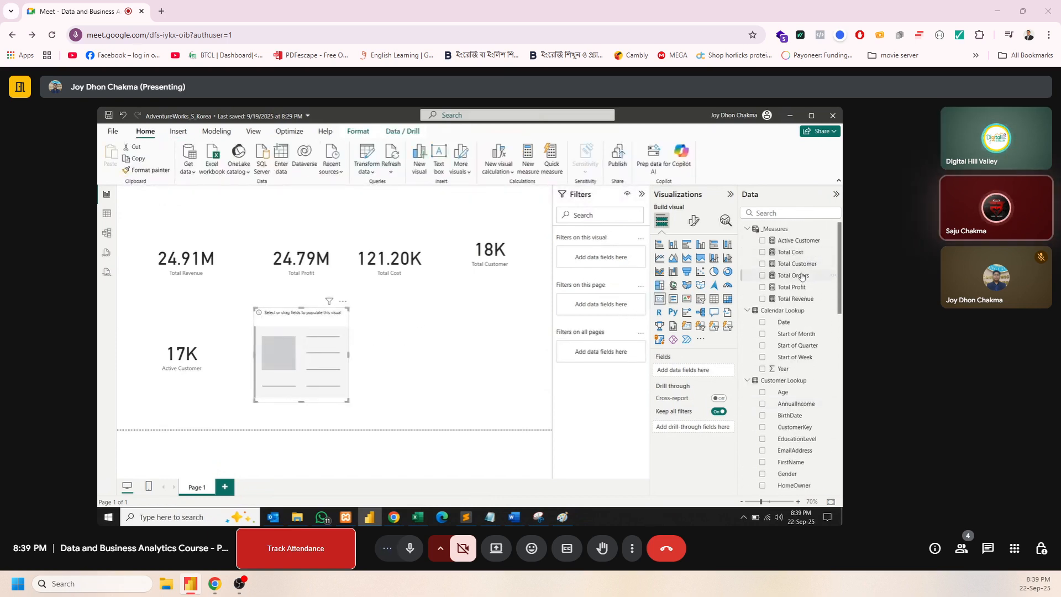
left_click_drag(806, 279, 780, 277)
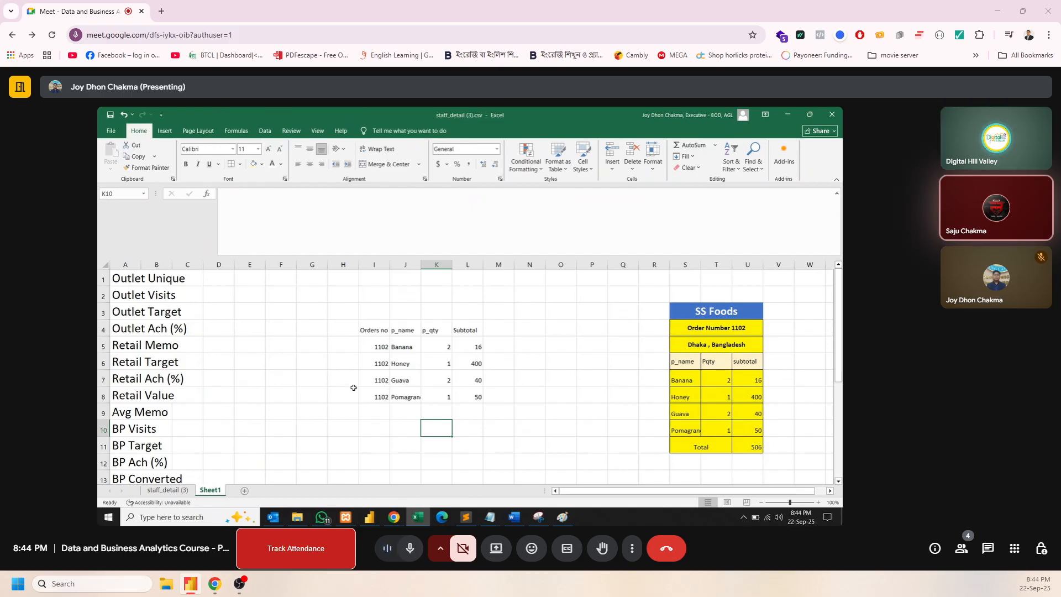
Examine the item rows of order 1102 in Sheet1 of the staff_detail (3) workbook in Excel.
left_click_drag(377, 348, 479, 396)
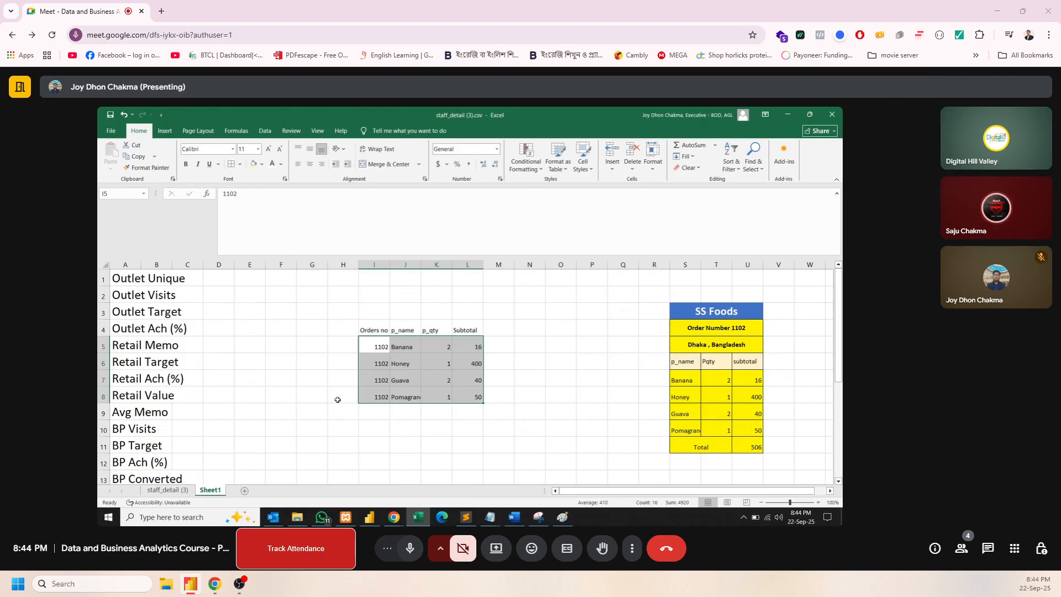
left_click(349, 367)
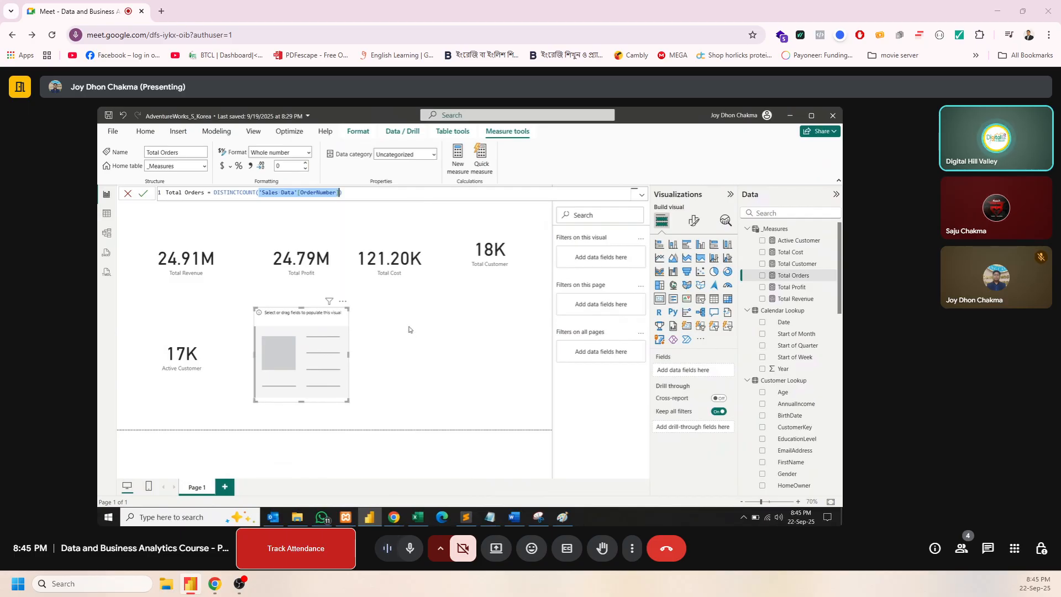
Show Total Orders on its own card in the Power BI report, replacing the blank card, and place it beside the Active Customer card.
left_click(459, 321)
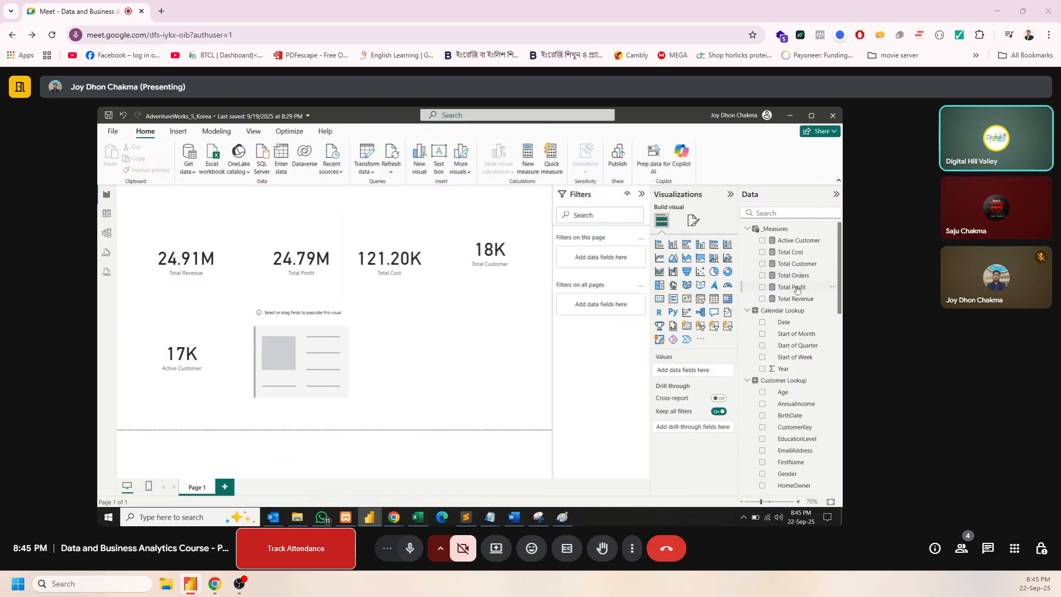
left_click_drag(799, 281, 694, 370)
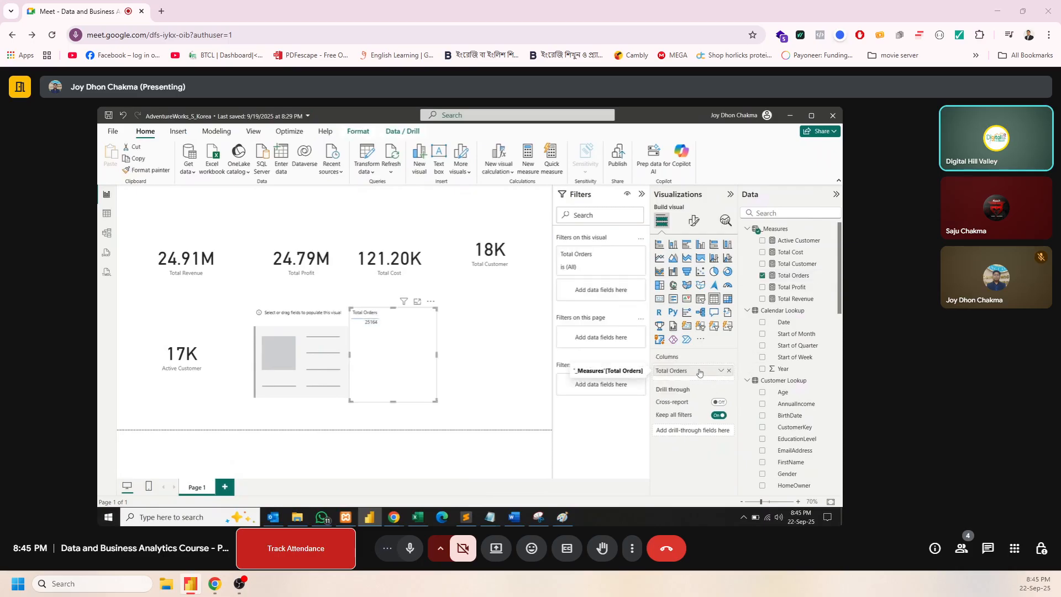
left_click(659, 299)
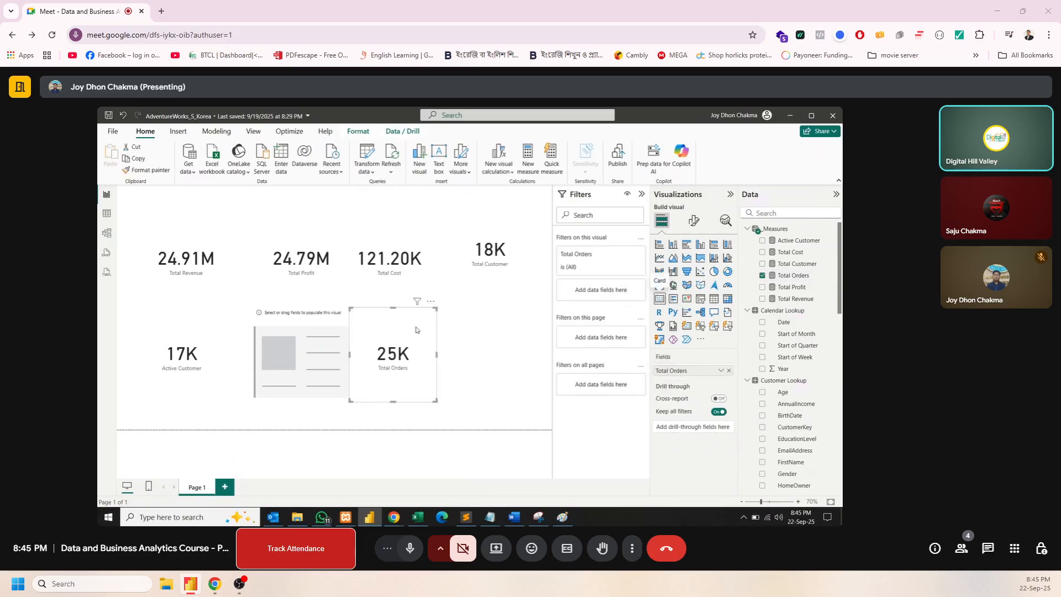
left_click(290, 346)
left_click_drag(387, 357, 252, 362)
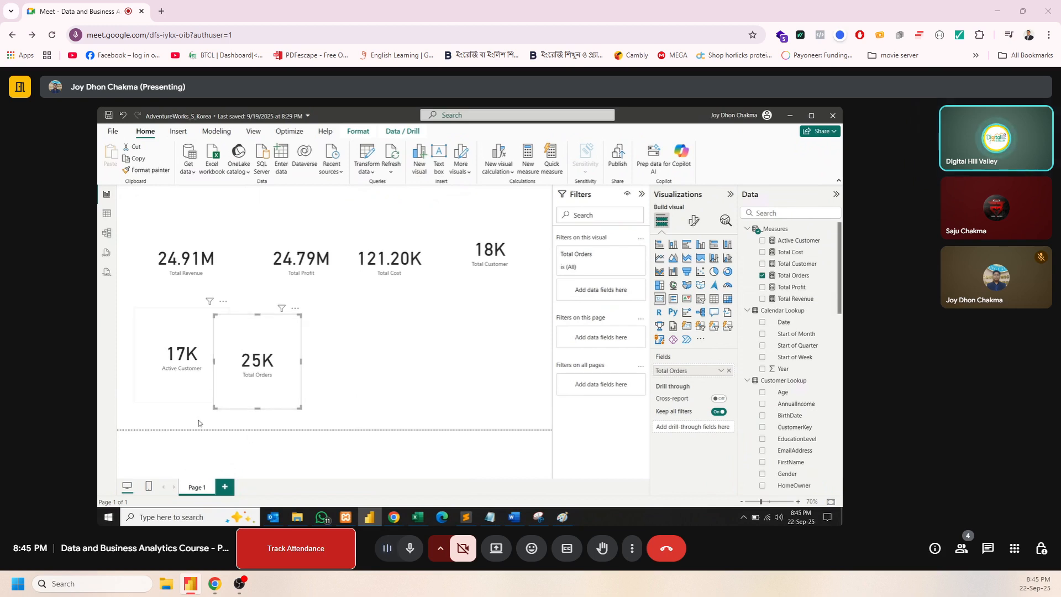
left_click(449, 388)
Create a measure named Total Returns in the _Measures table and start its expression with COUNTROWS(.
right_click(775, 229)
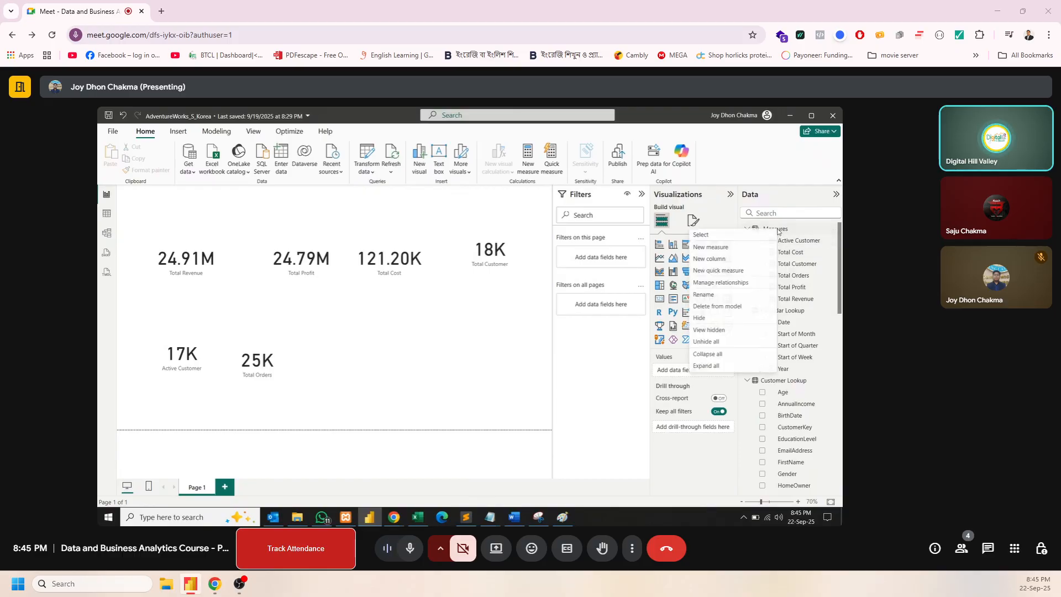
left_click(745, 251)
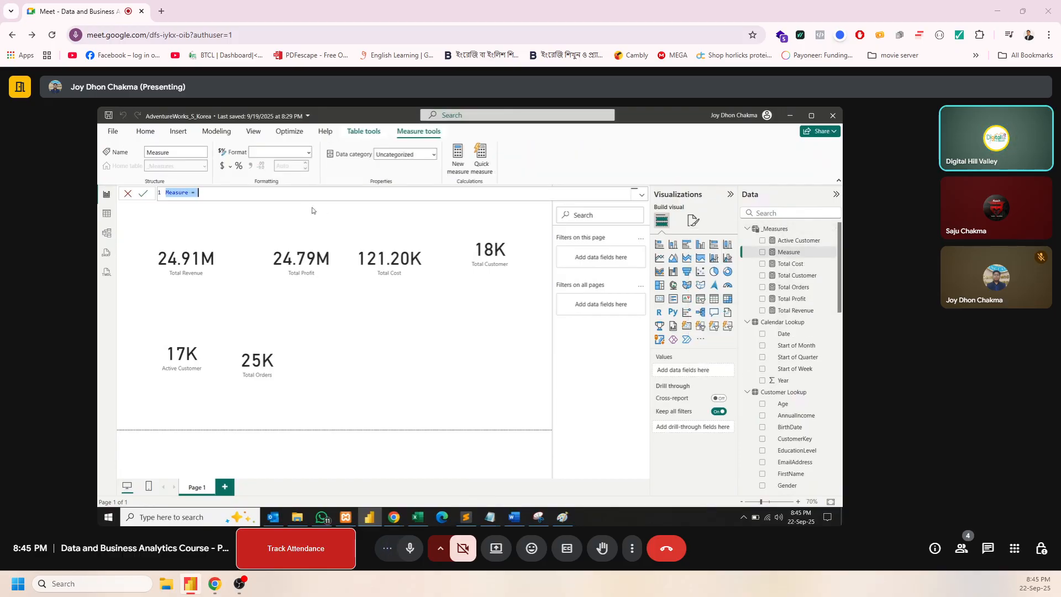
type("Total")
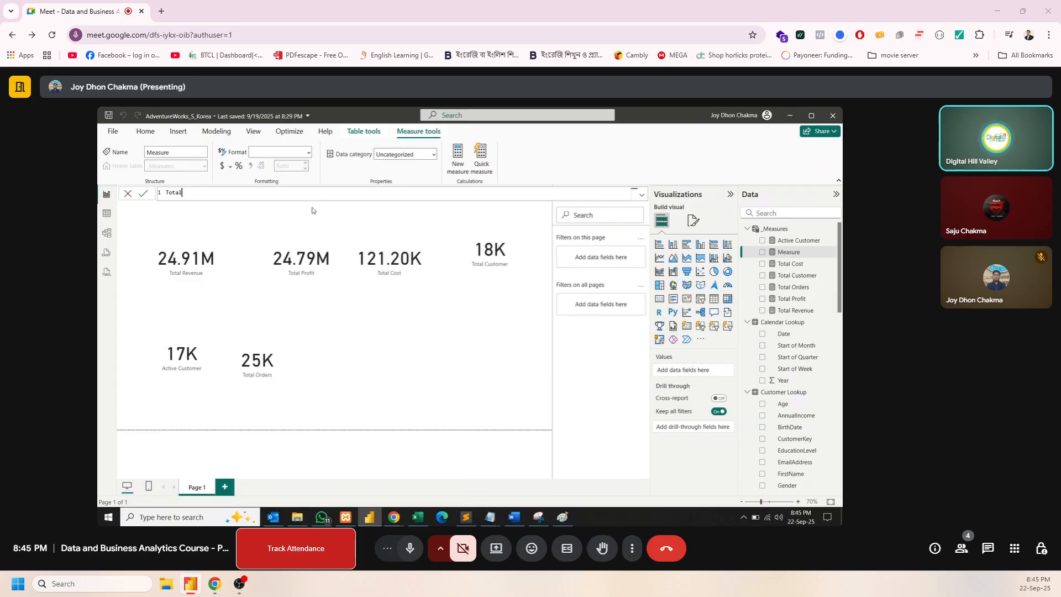
type(" Returns = coun")
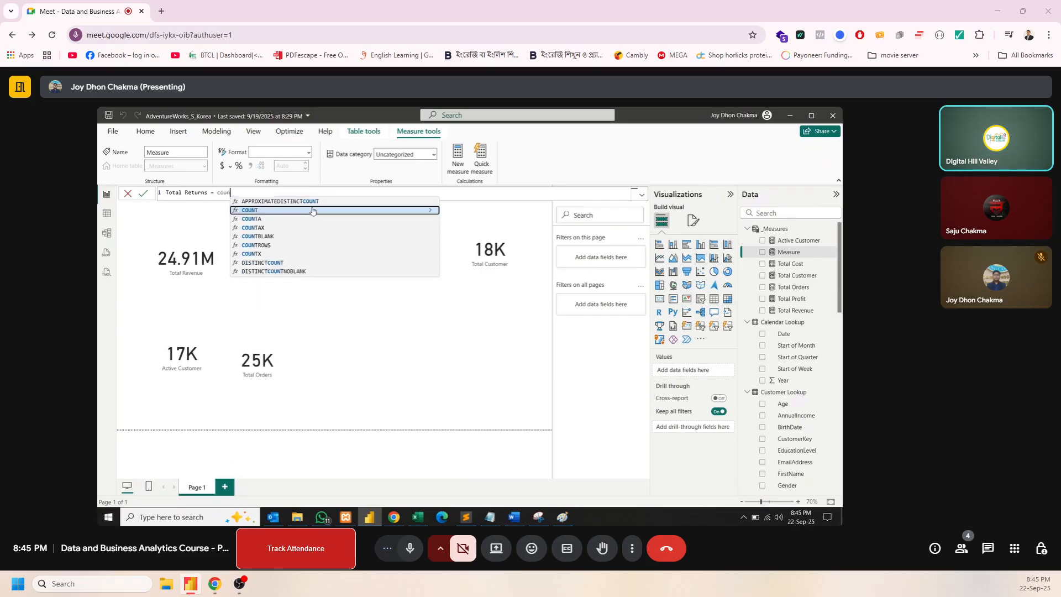
type("t")
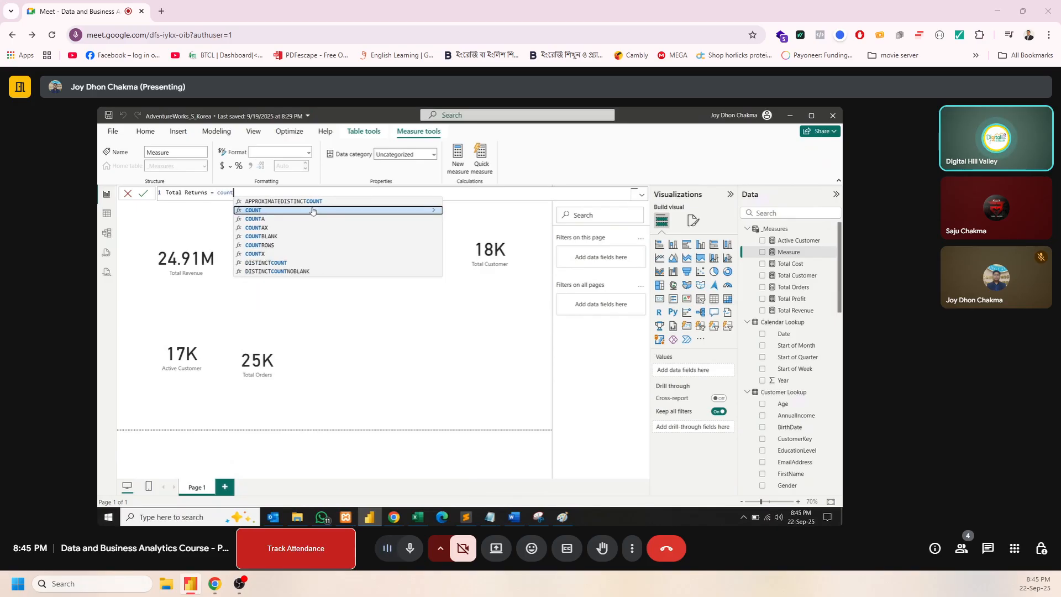
key("Down")
key("Down")
key("Down")
key("Down")
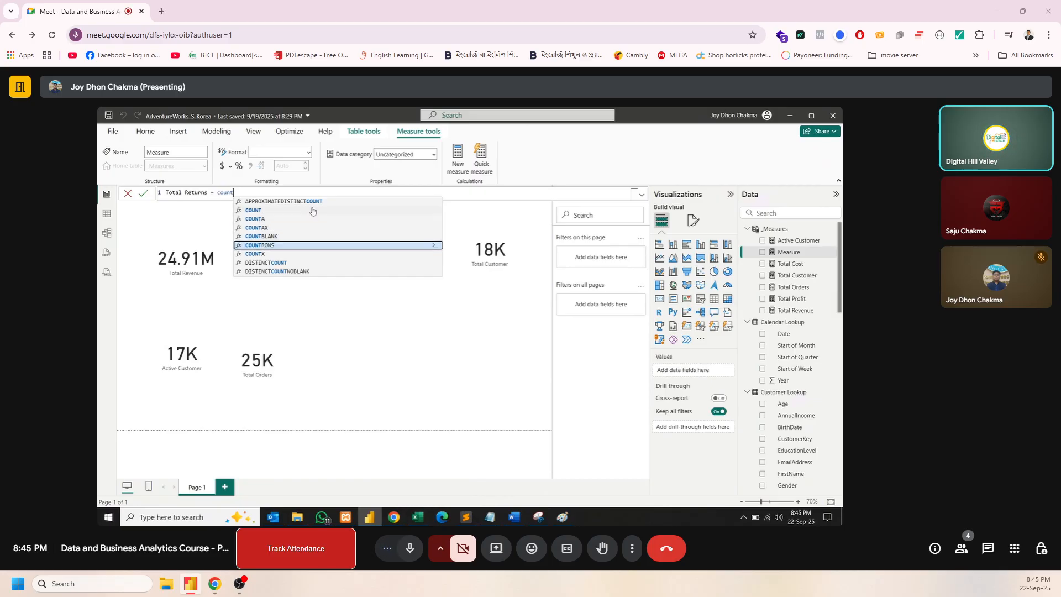
key("Tab")
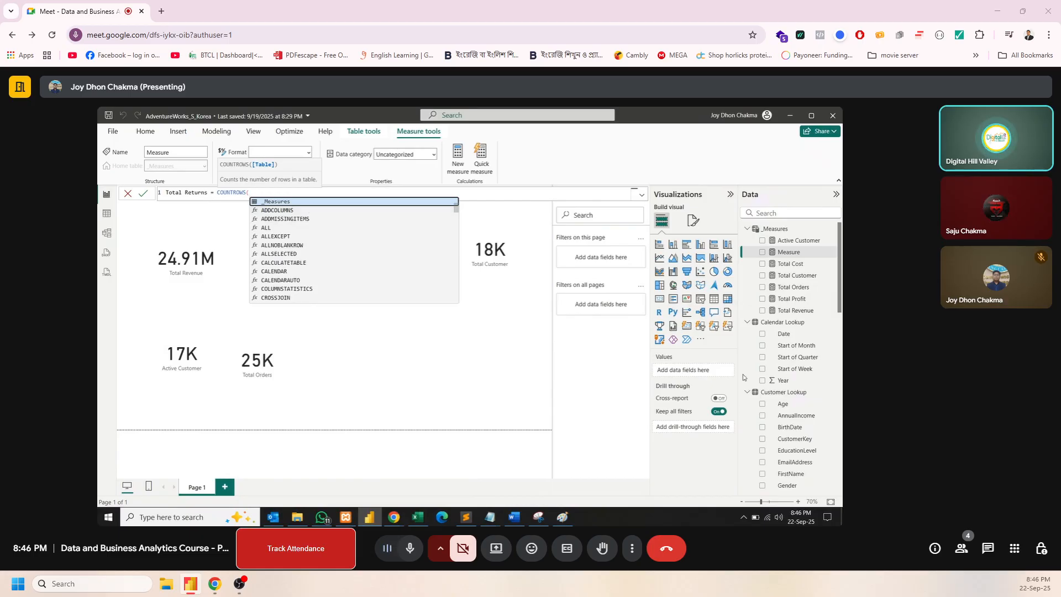
scroll(793, 409, "down", 10)
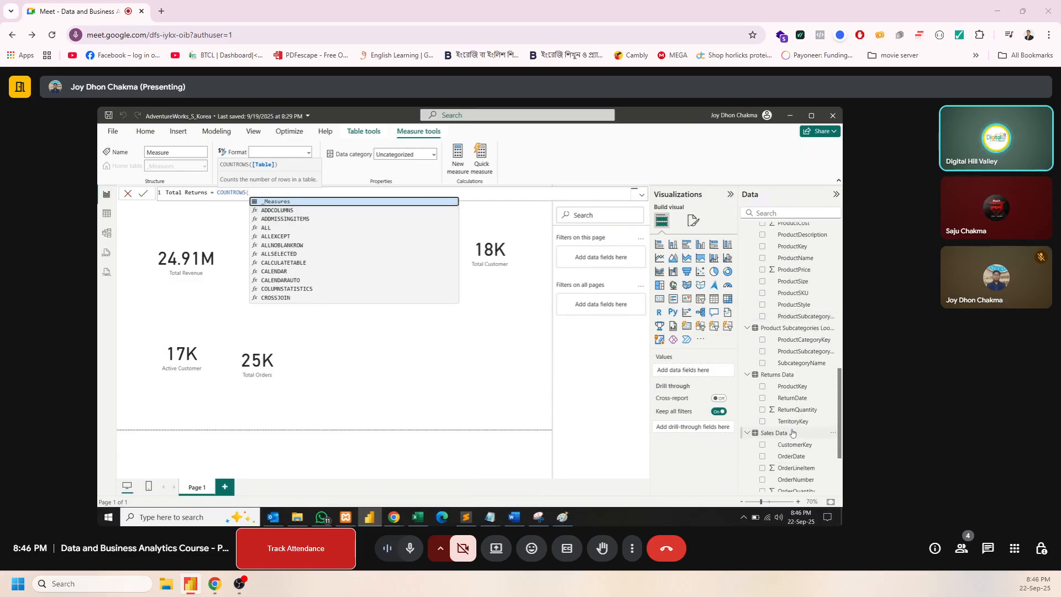
scroll(792, 432, "down", 2)
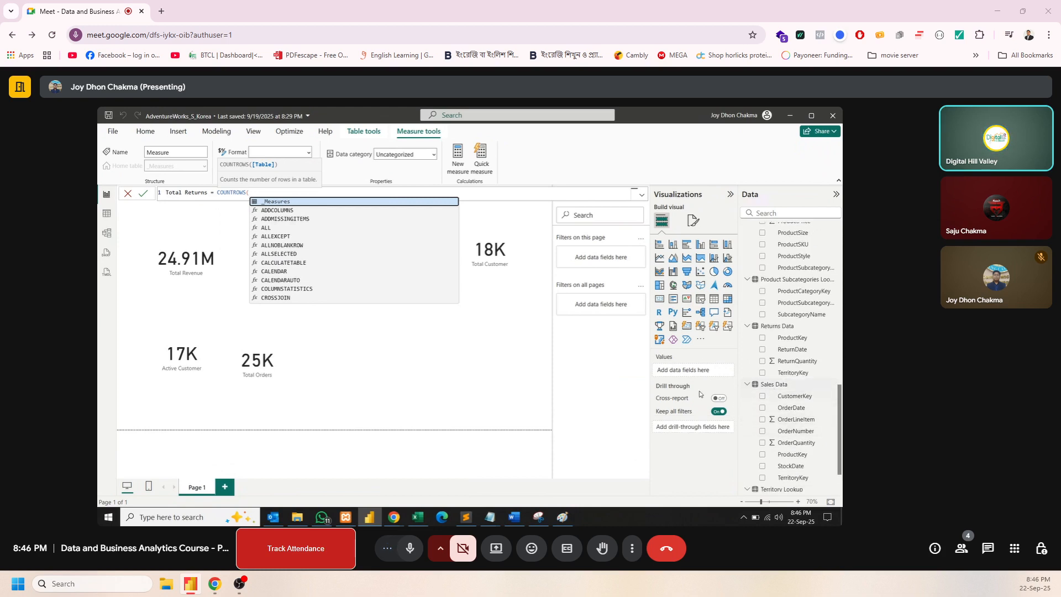
type("sale")
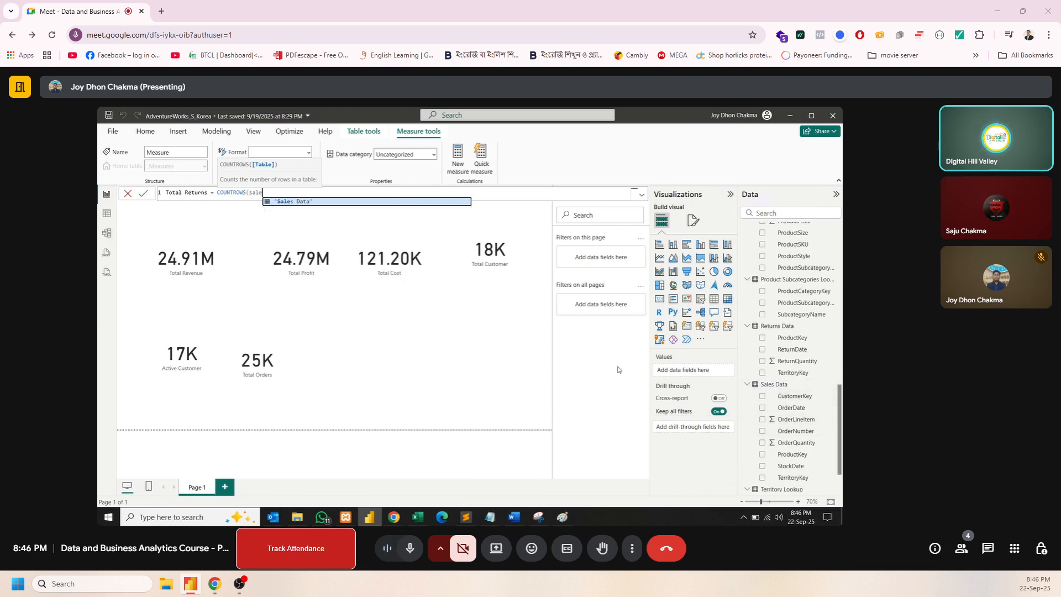
key("BackSpace")
key("BackSpace")
key("BackSpace")
key("BackSpace")
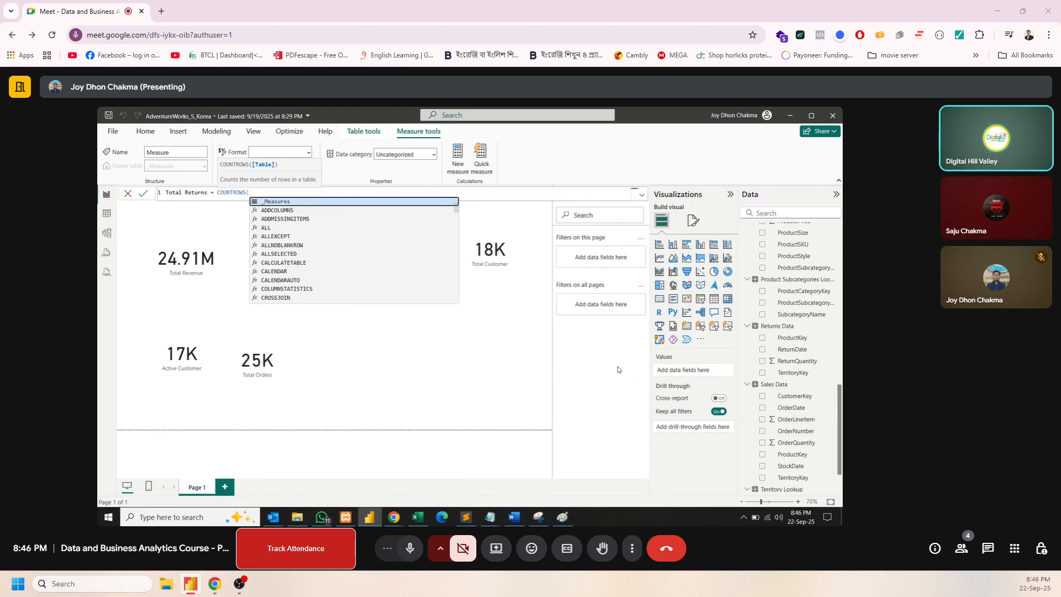
Complete the Total Returns formula with 'Returns Data' as the counted table and commit the measure.
type("ret")
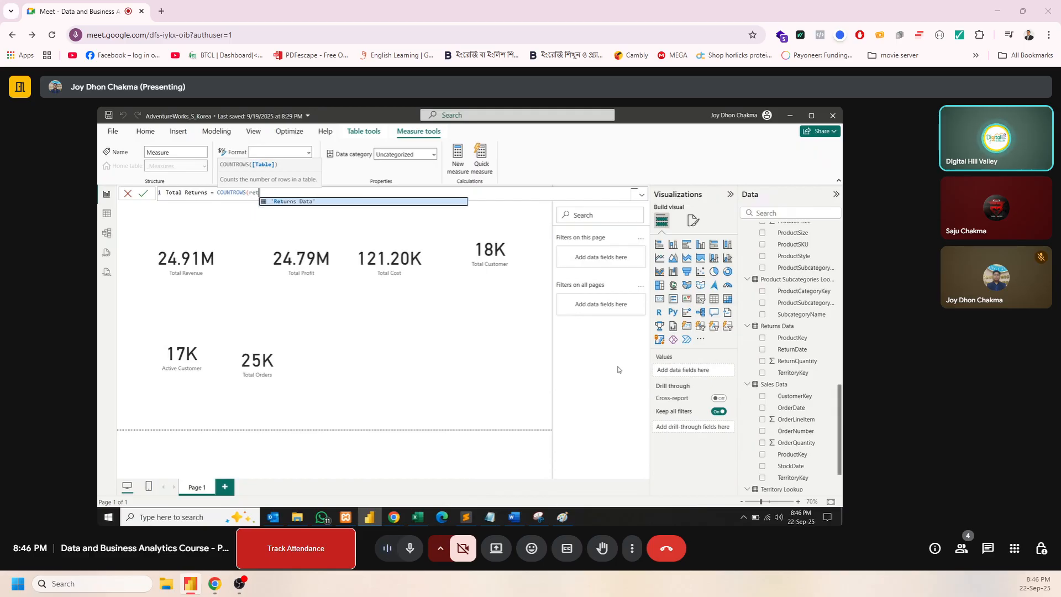
key("Tab")
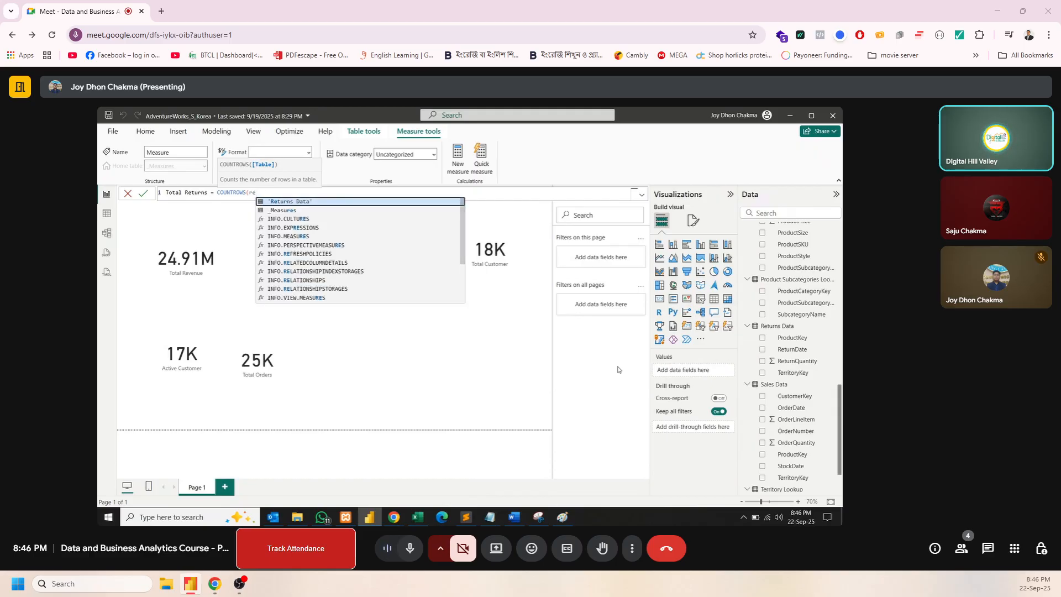
type(")")
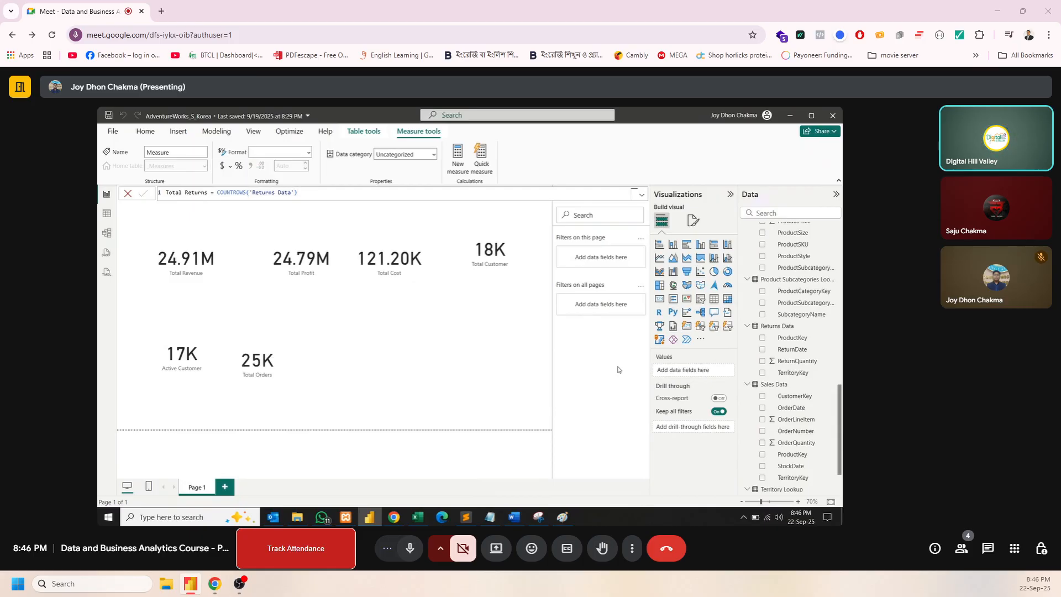
key("Return")
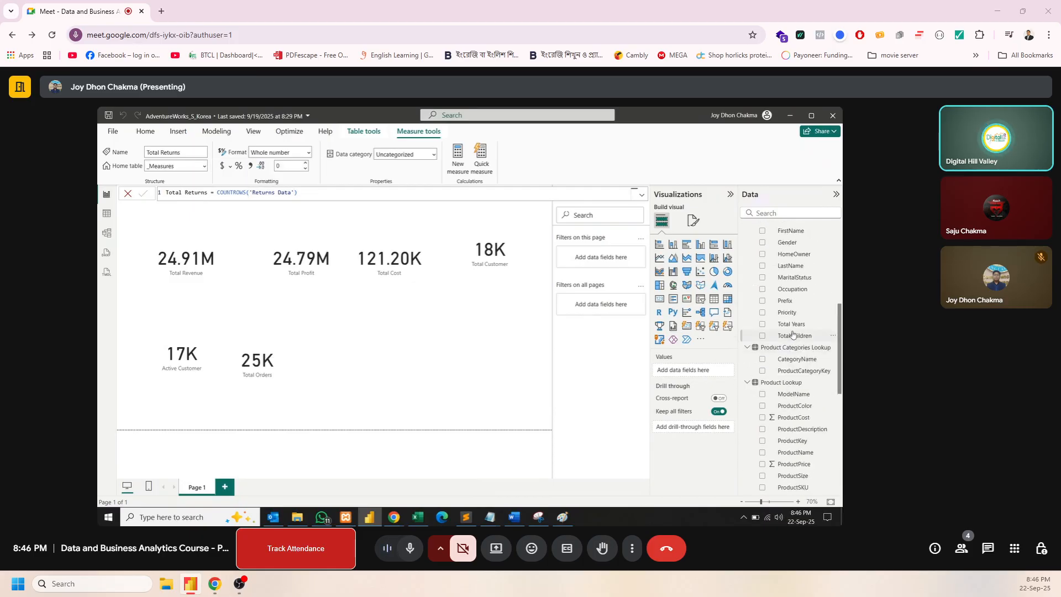
Add Total Returns to the report page as a card visual in the same row as the Total Orders card.
scroll(799, 342, "up", 10)
left_click_drag(795, 299, 332, 363)
left_click(661, 299)
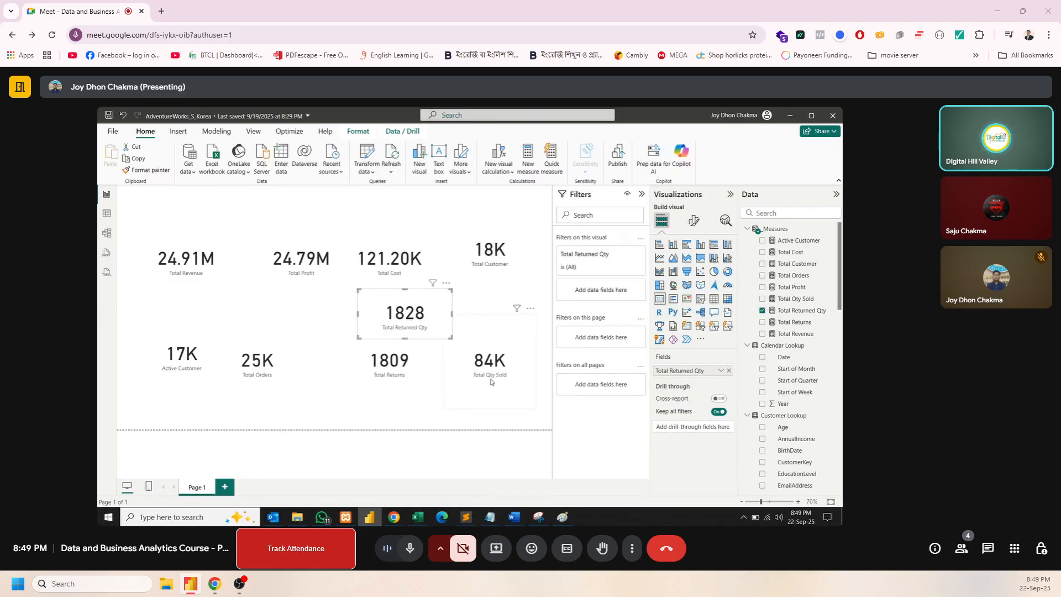
Create a new measure named return rate in the _Measures table, ready for its expression after the equals sign.
right_click(788, 230)
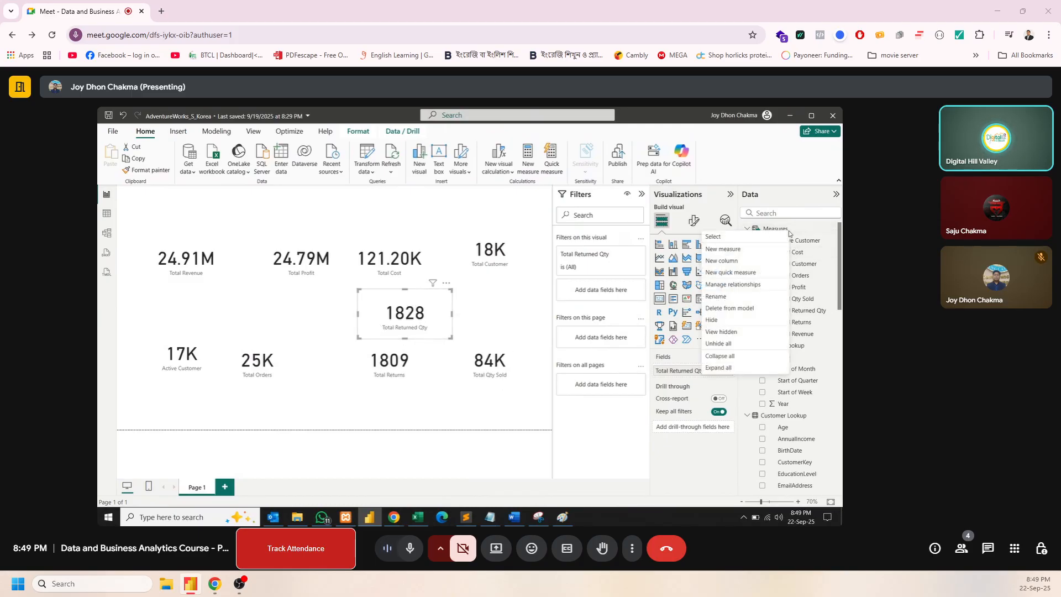
left_click(741, 250)
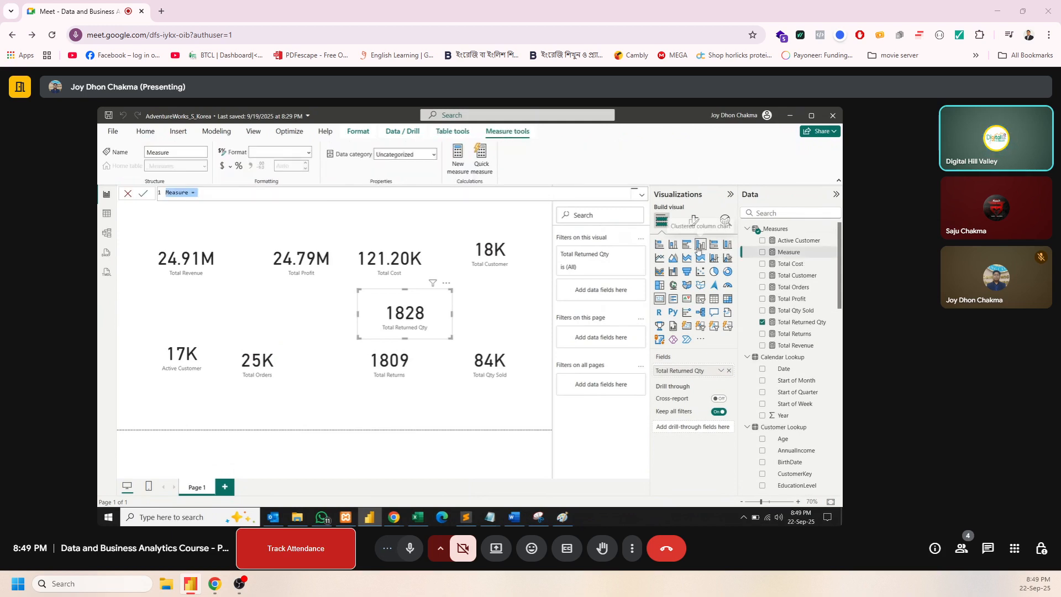
type("R")
type("re")
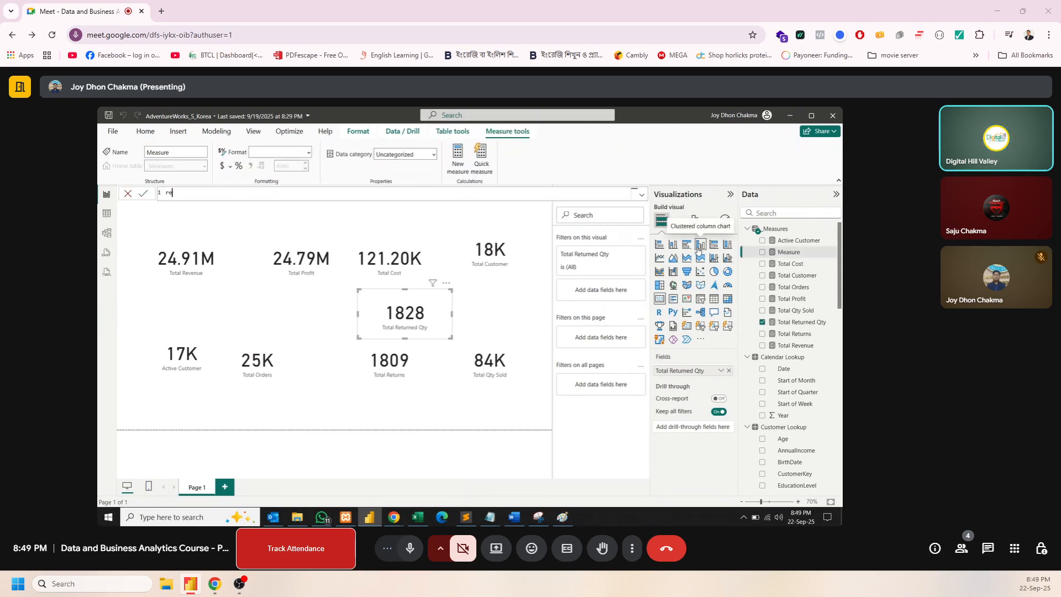
type("turn rat")
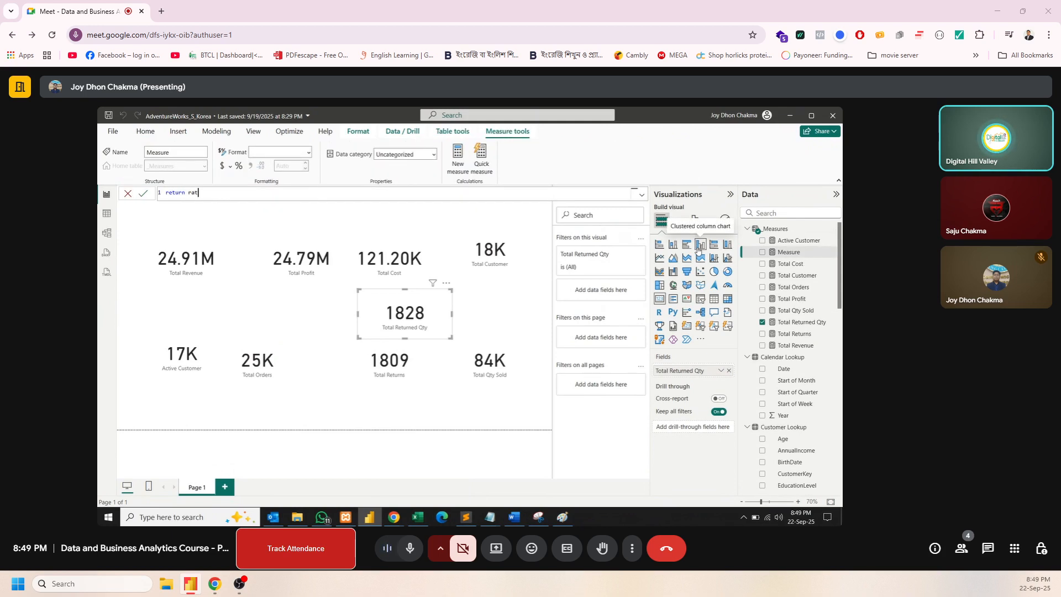
type("e =")
double_click(175, 193)
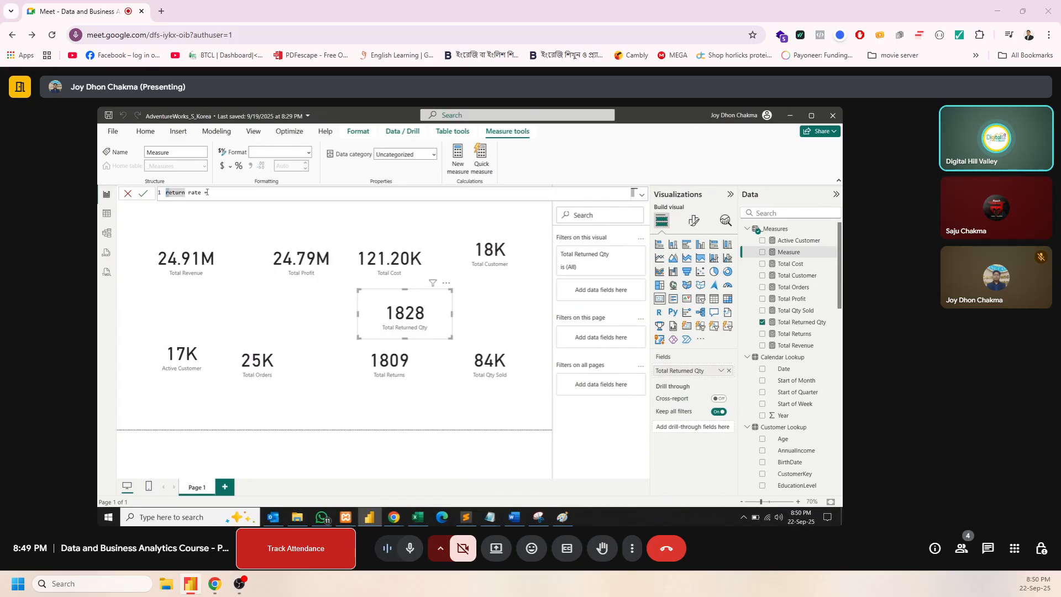
left_click(225, 195)
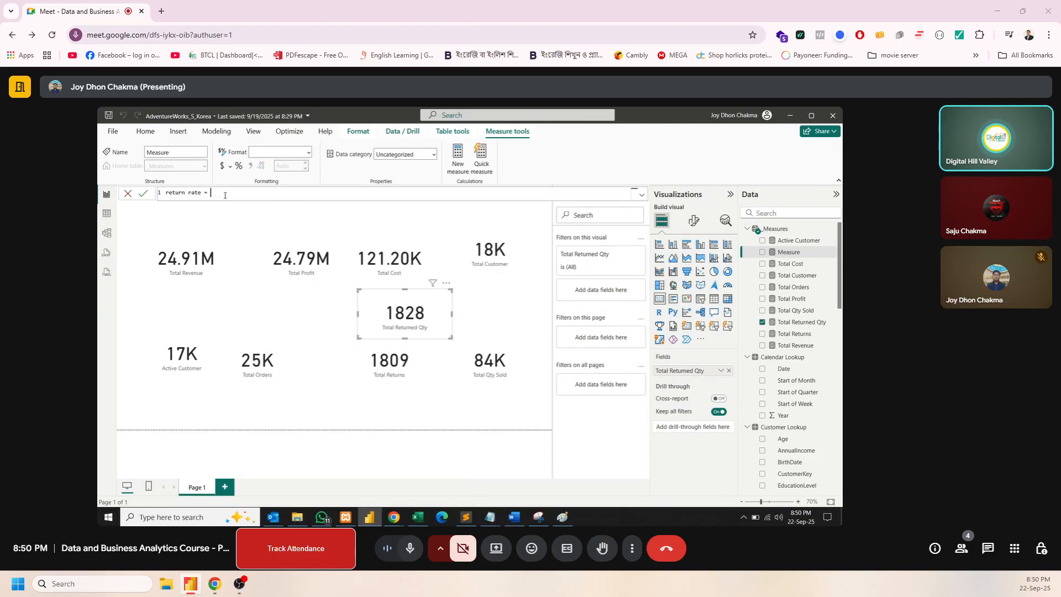
Start the return rate expression with the DIVIDE function, using [Total Returned Qty] as the numerator.
type("de")
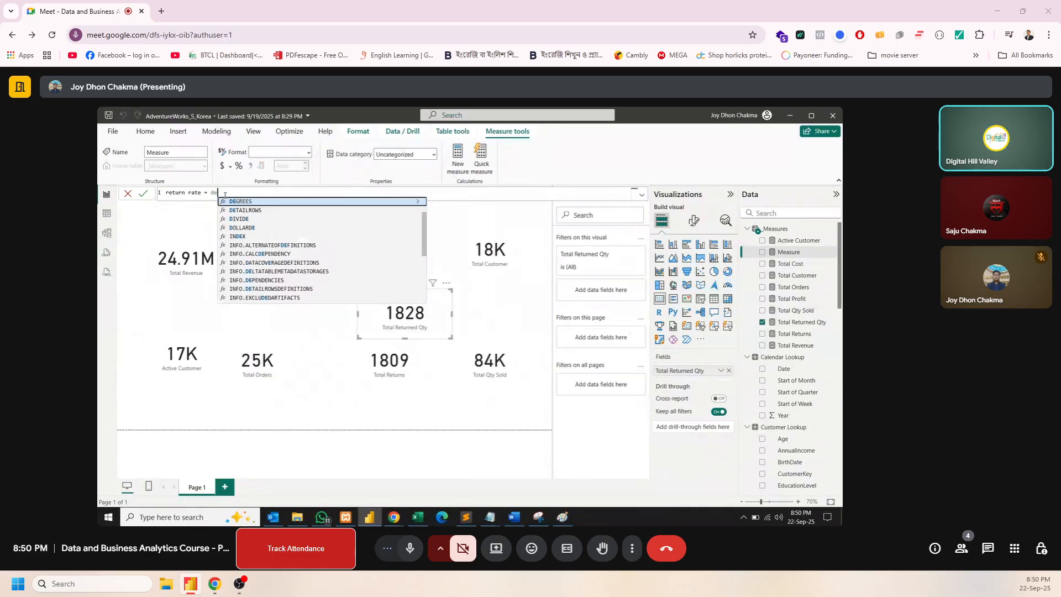
key("Down")
key("Down")
key("Tab")
type("tota")
key("Down")
key("Down")
key("Down")
key("Down")
key("Down")
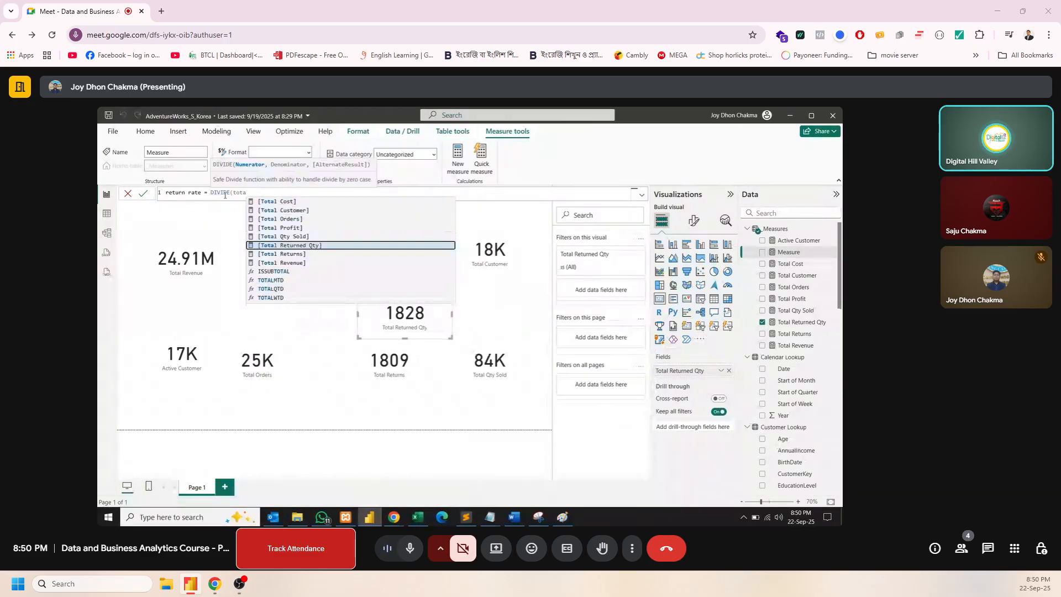
key("Tab")
type(", ")
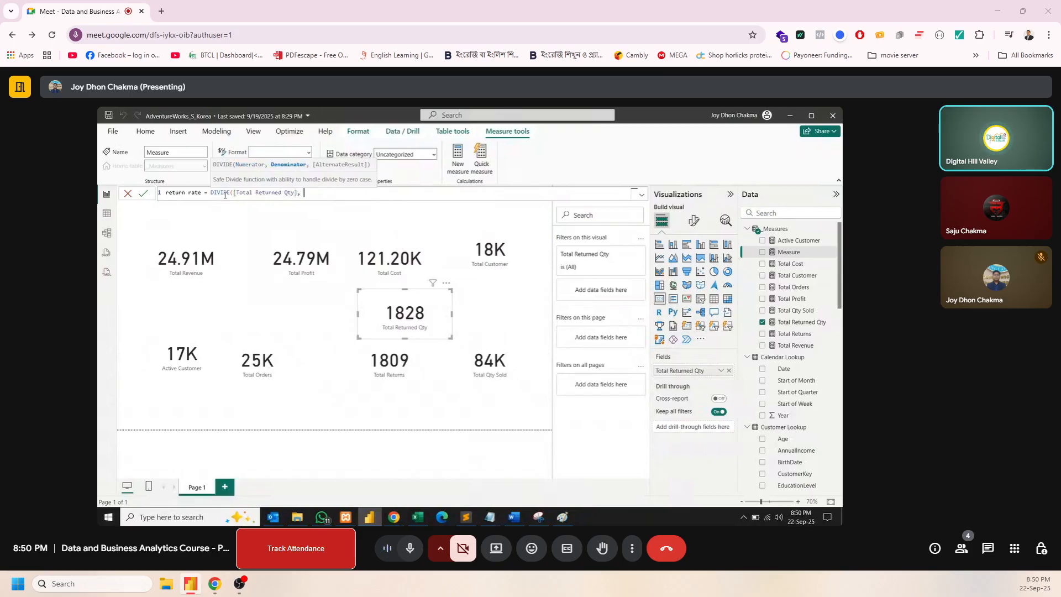
Set [Total Qty Sold] as the denominator of the return rate DIVIDE formula, close it and commit the measure.
type("tota")
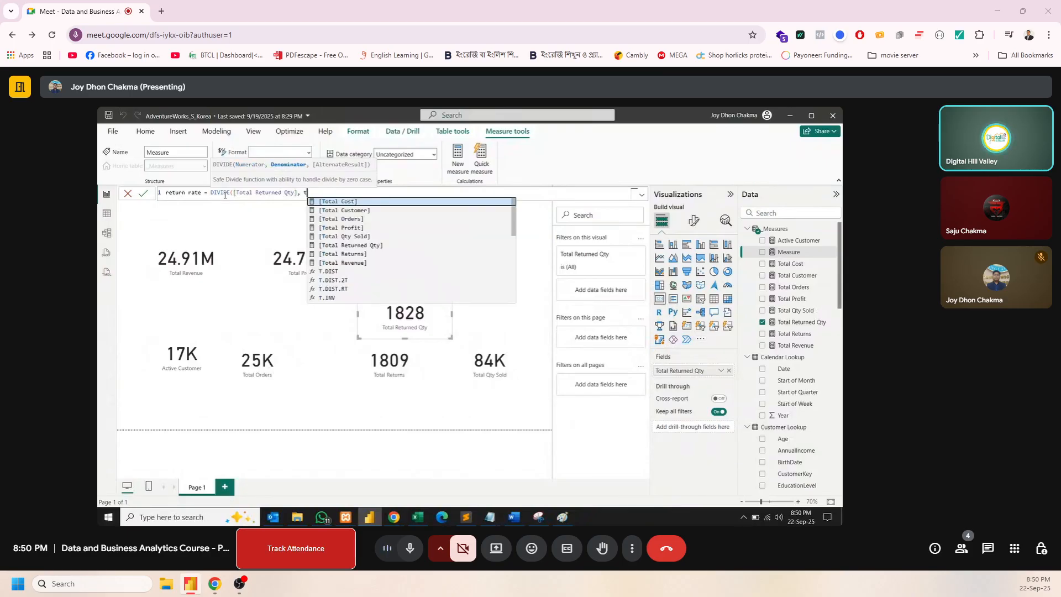
key("Down")
key("Down")
key("Down")
key("Down")
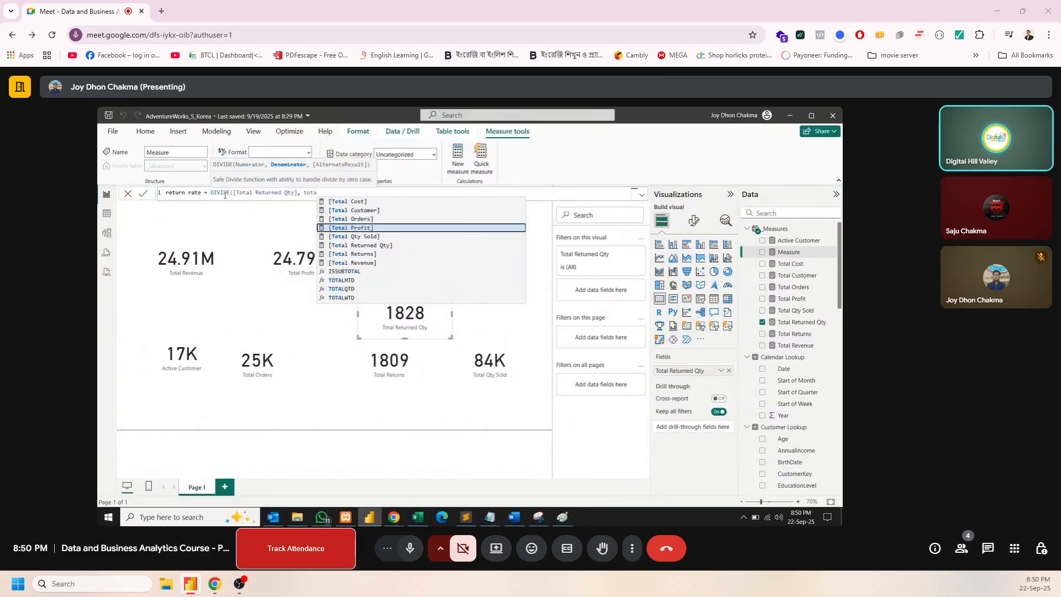
key("Tab")
type(")")
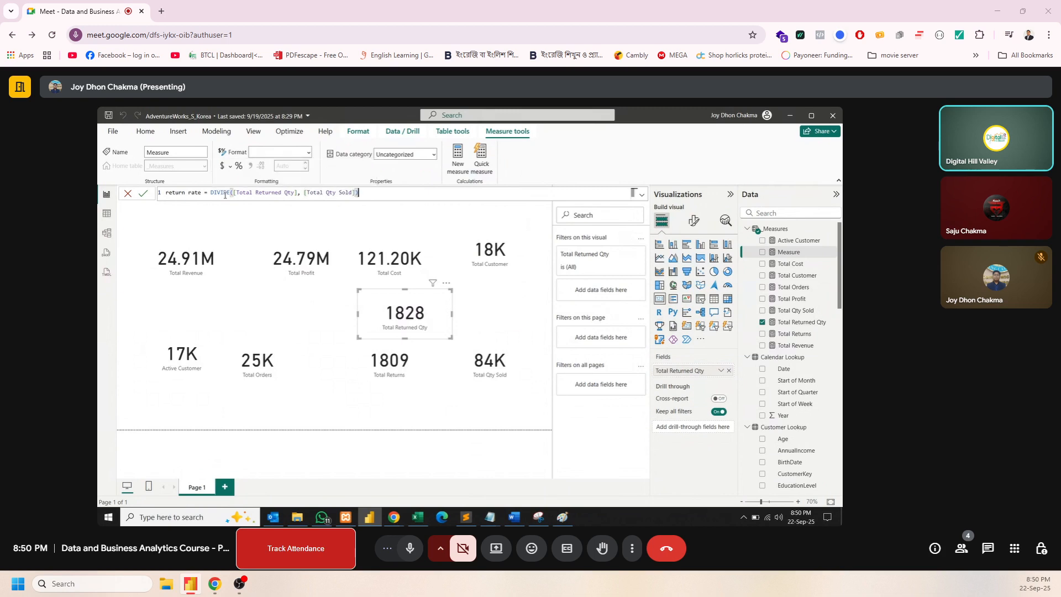
key("Return")
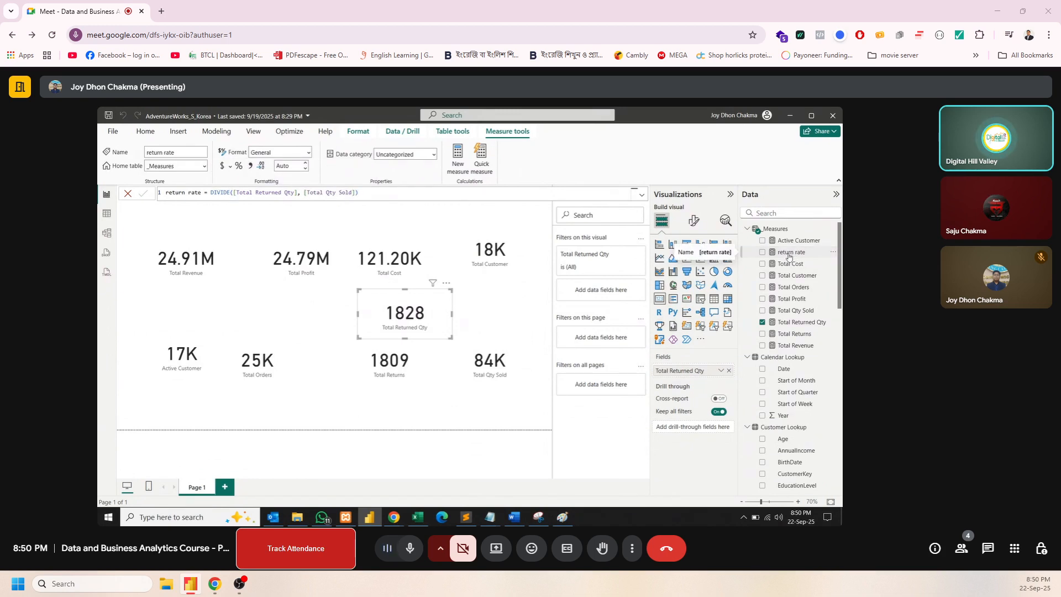
left_click_drag(792, 252, 432, 227)
left_click(432, 227)
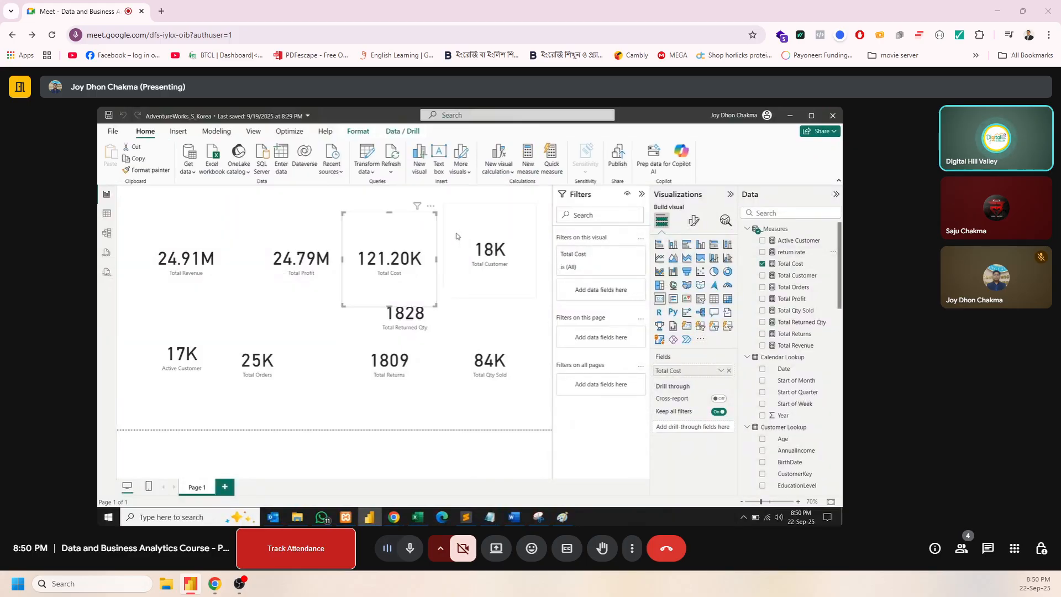
left_click(202, 406)
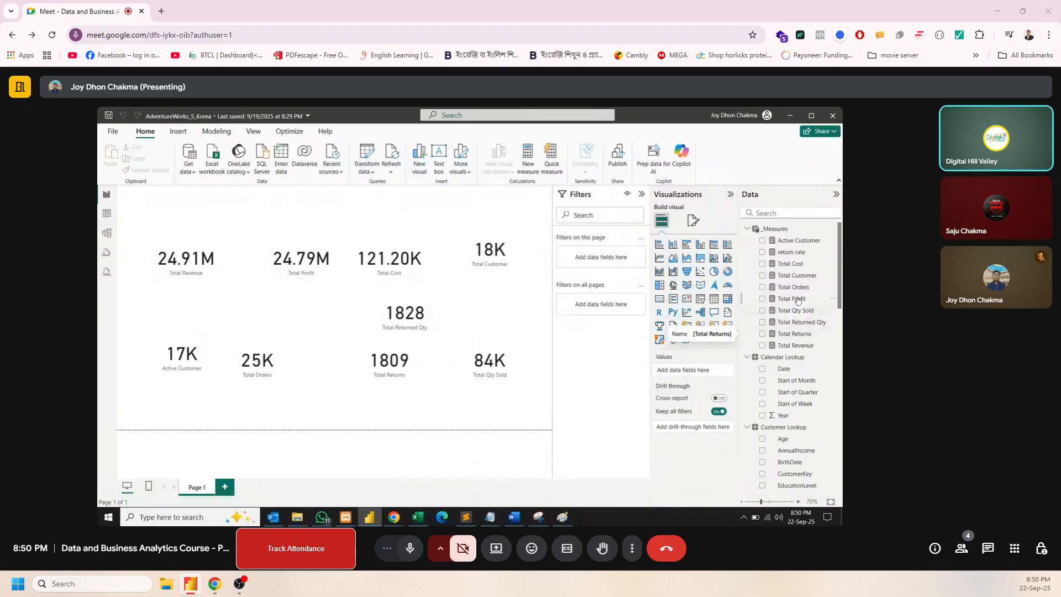
left_click_drag(796, 241, 158, 398)
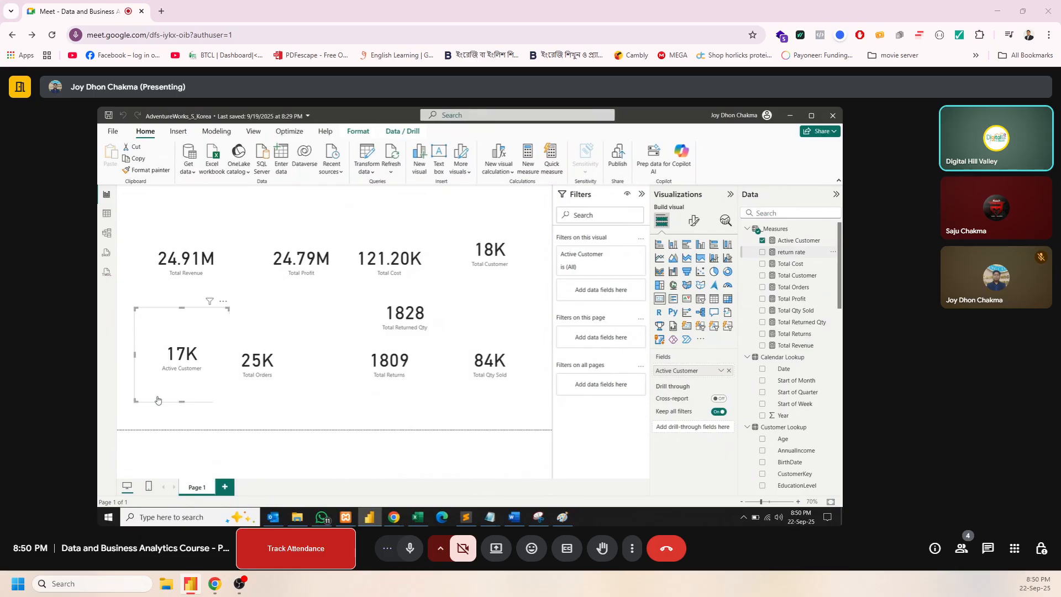
left_click(791, 252)
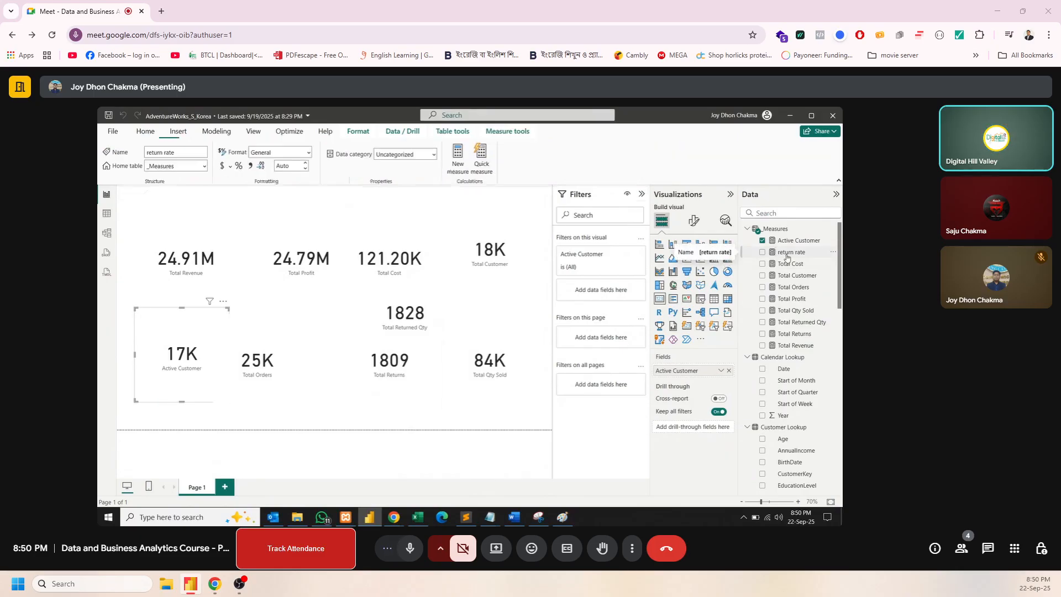
left_click(528, 229)
left_click(486, 372)
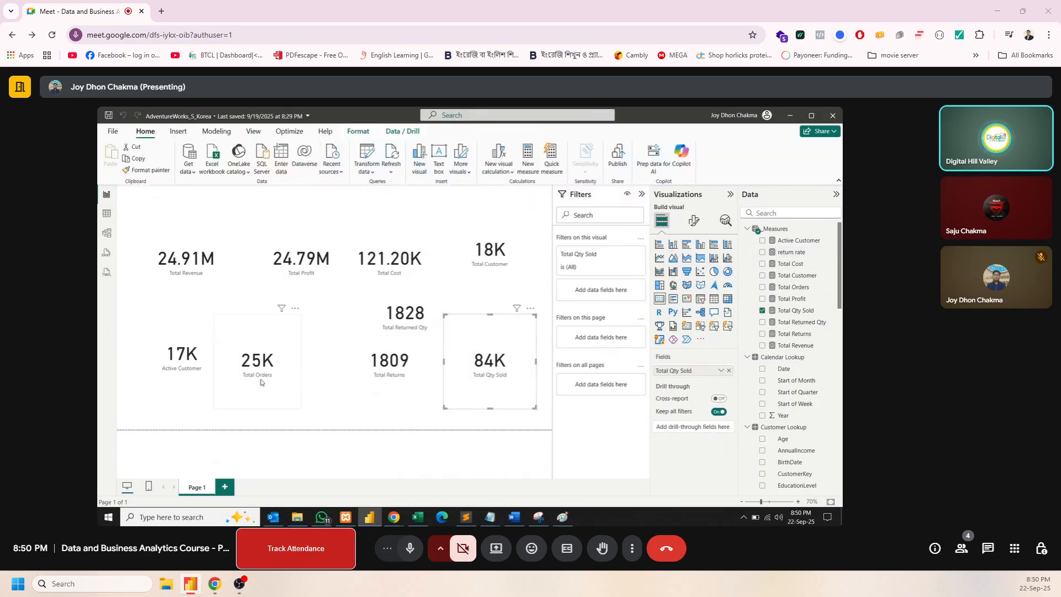
Shorten the Active Customer and Total Orders cards to free space, and show return rate on a card below Active Customer.
left_click(182, 368)
left_click_drag(180, 401, 181, 345)
left_click(270, 379)
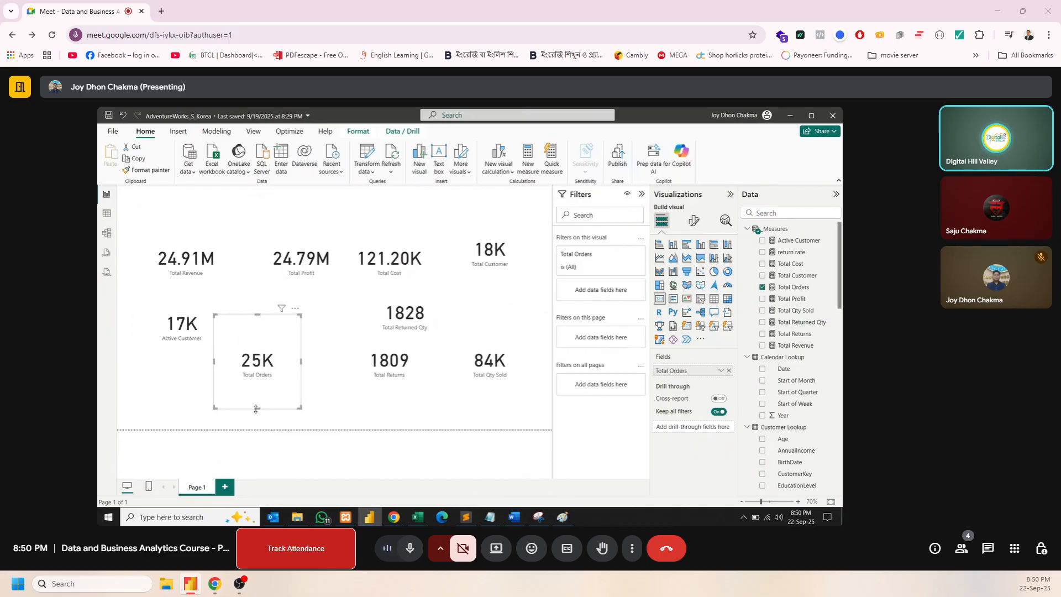
left_click_drag(257, 408, 257, 335)
left_click_drag(794, 257, 189, 386)
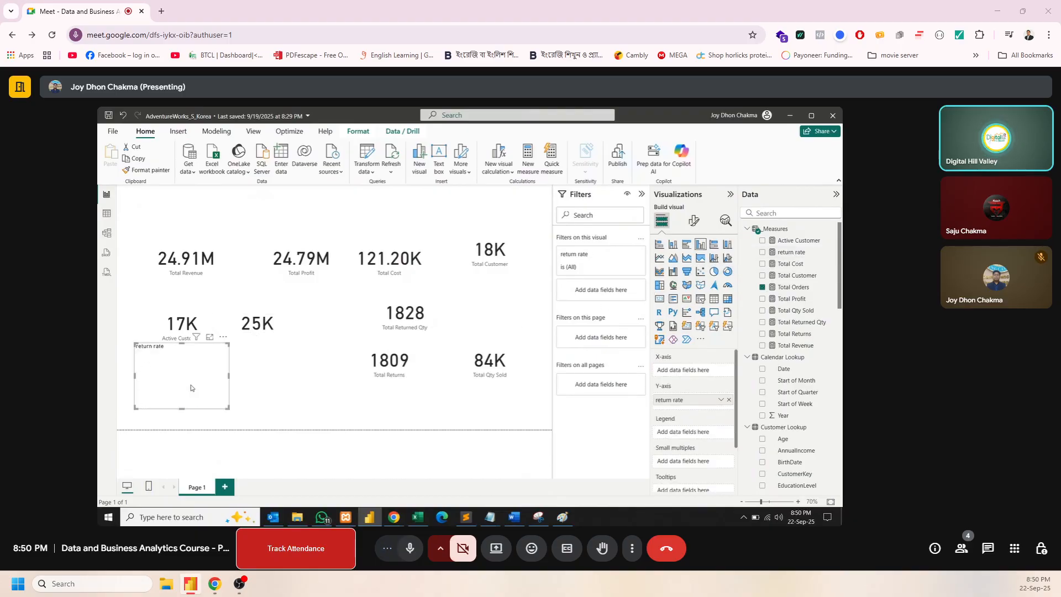
left_click(659, 299)
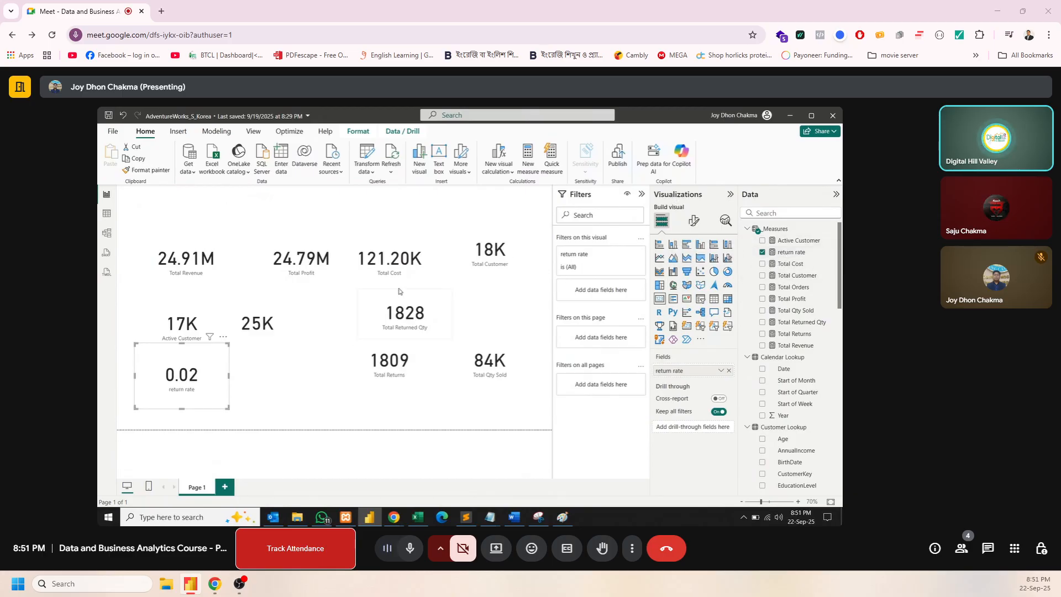
Format the return rate measure as a percentage and save the report.
left_click(781, 255)
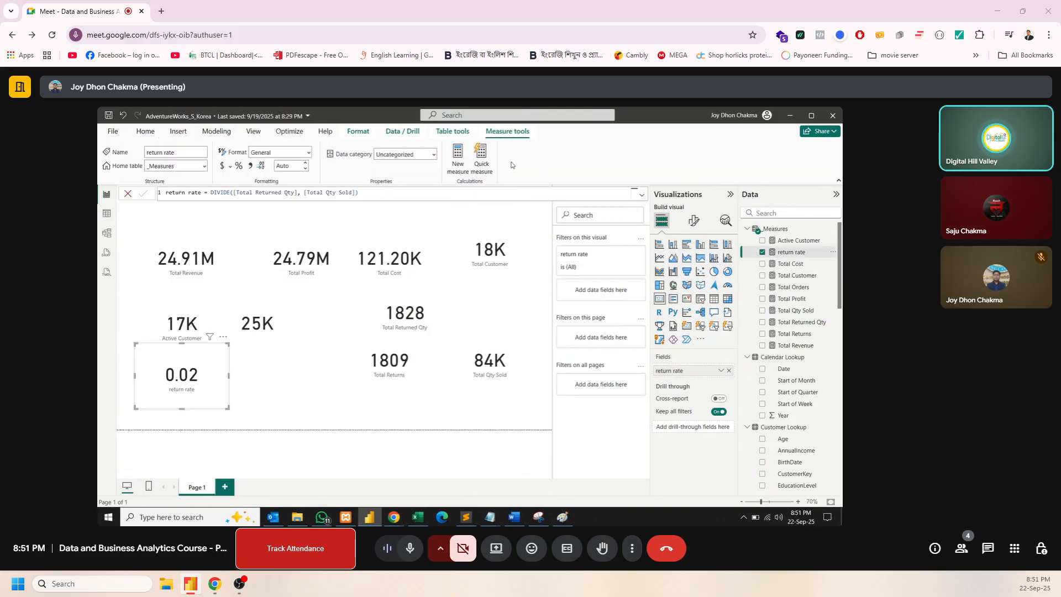
left_click(238, 167)
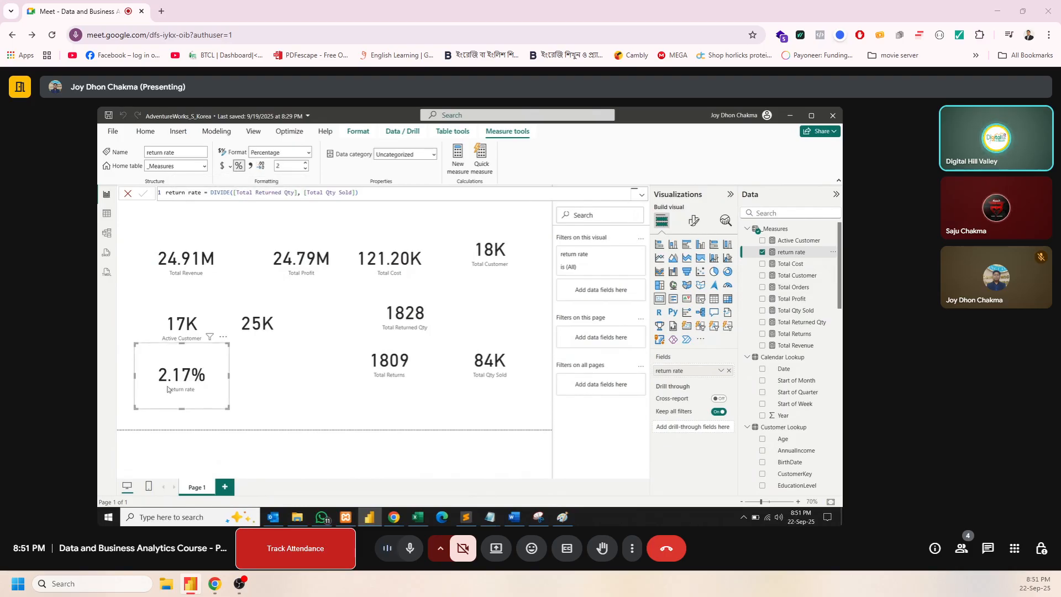
left_click(302, 403)
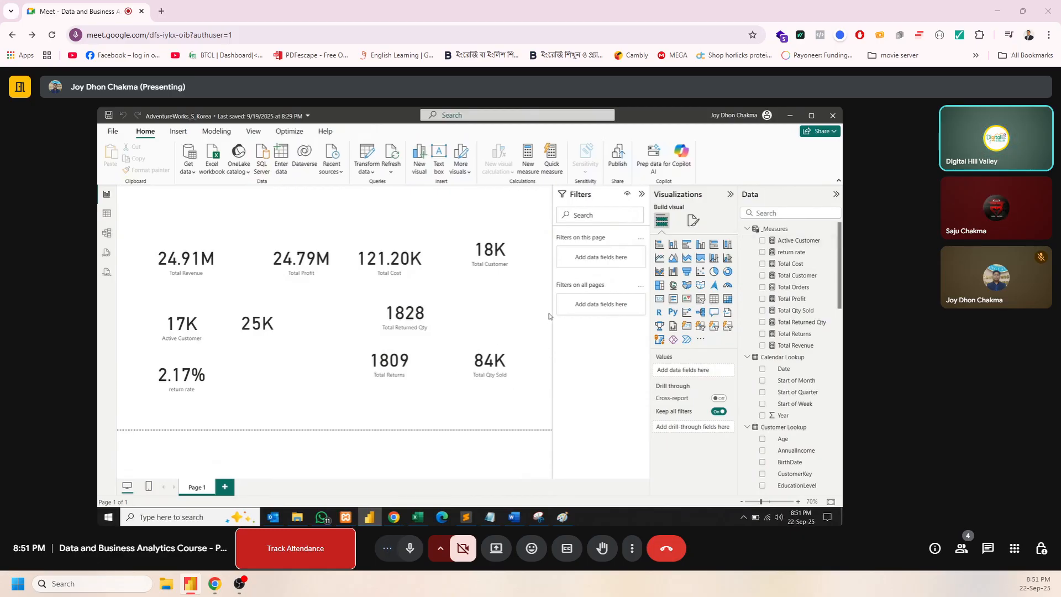
key("ctrl+s")
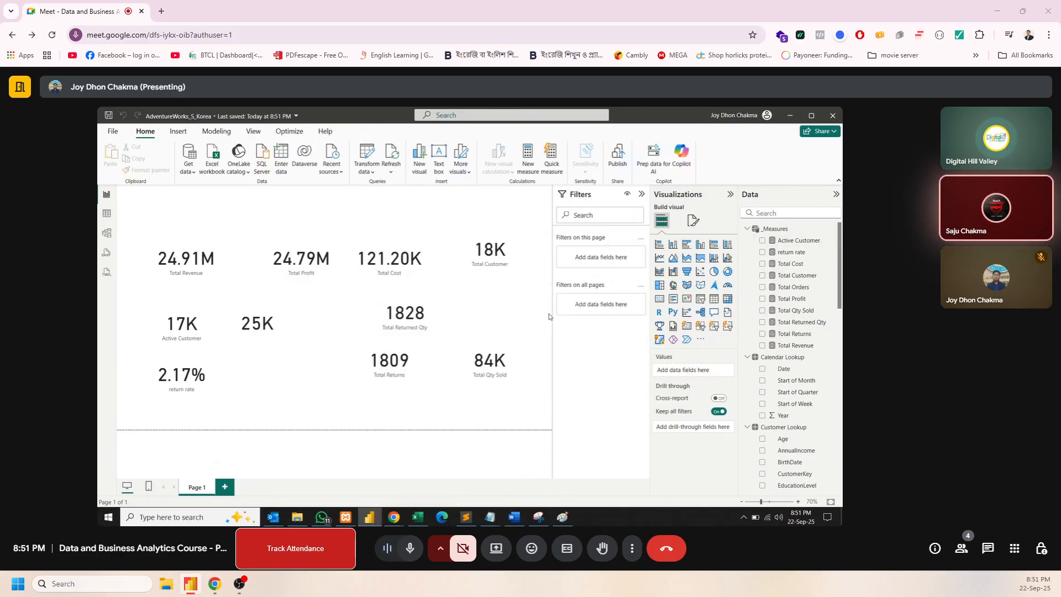